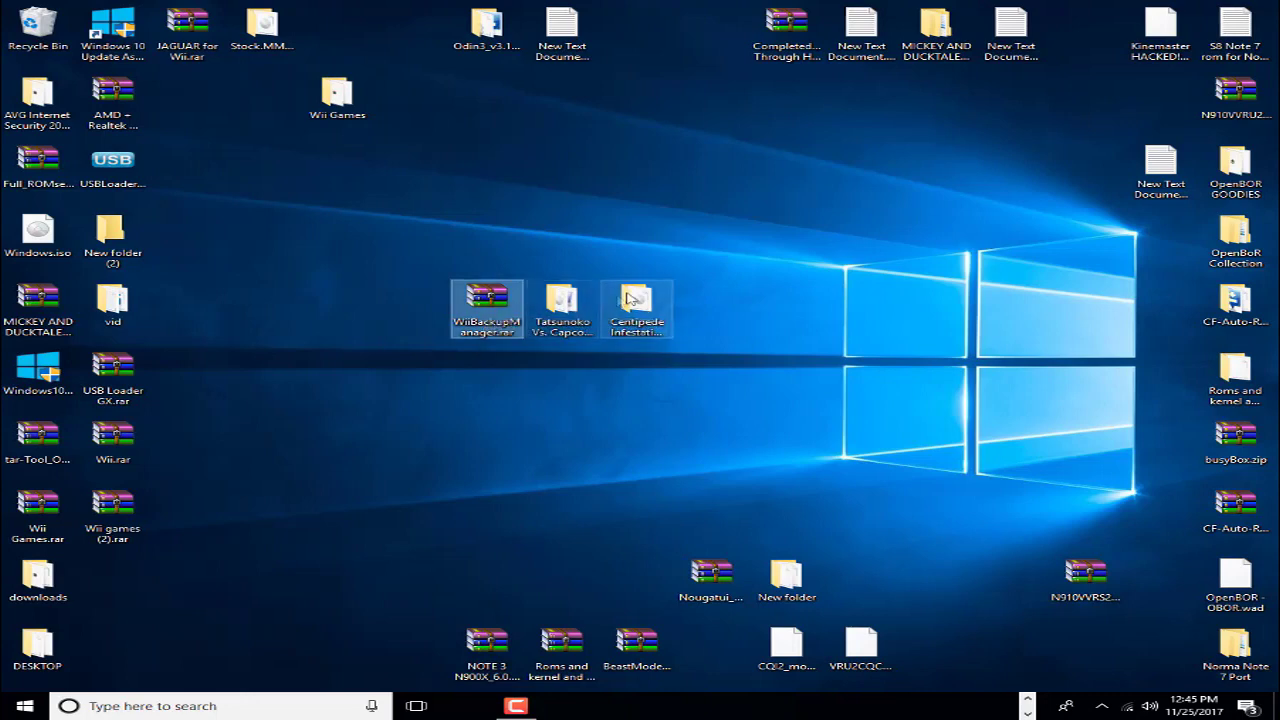
click(640, 290)
drag(700, 249, 560, 300)
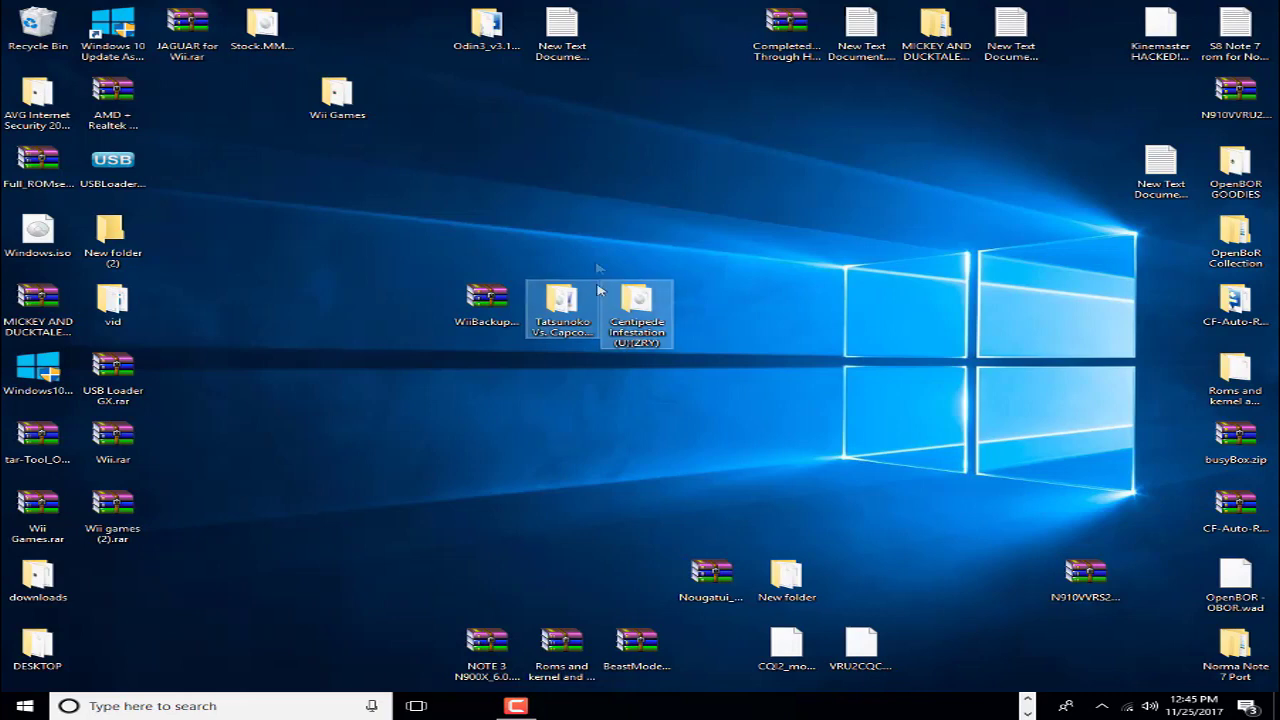
click(600, 158)
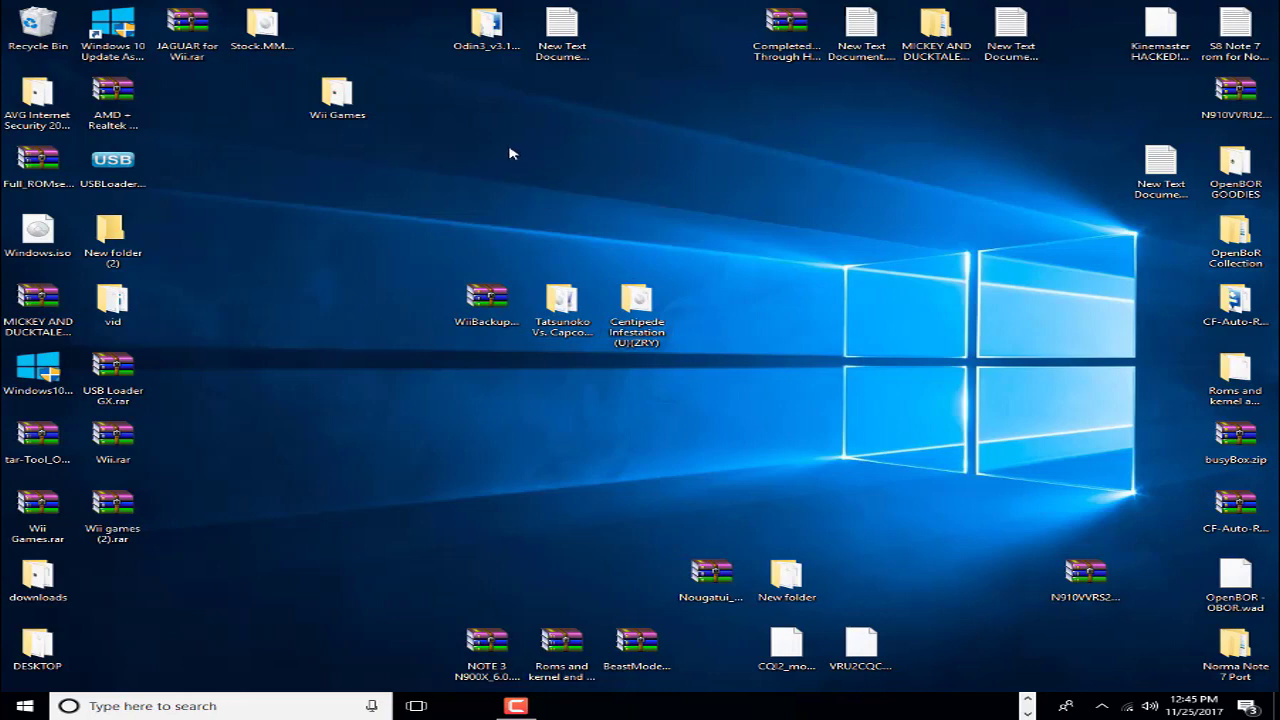
- Place USB Loader GX.rar beside the WiiBackupManager archive, open it and examine the folders inside USB Loader GX\apps
drag(113, 375, 410, 318)
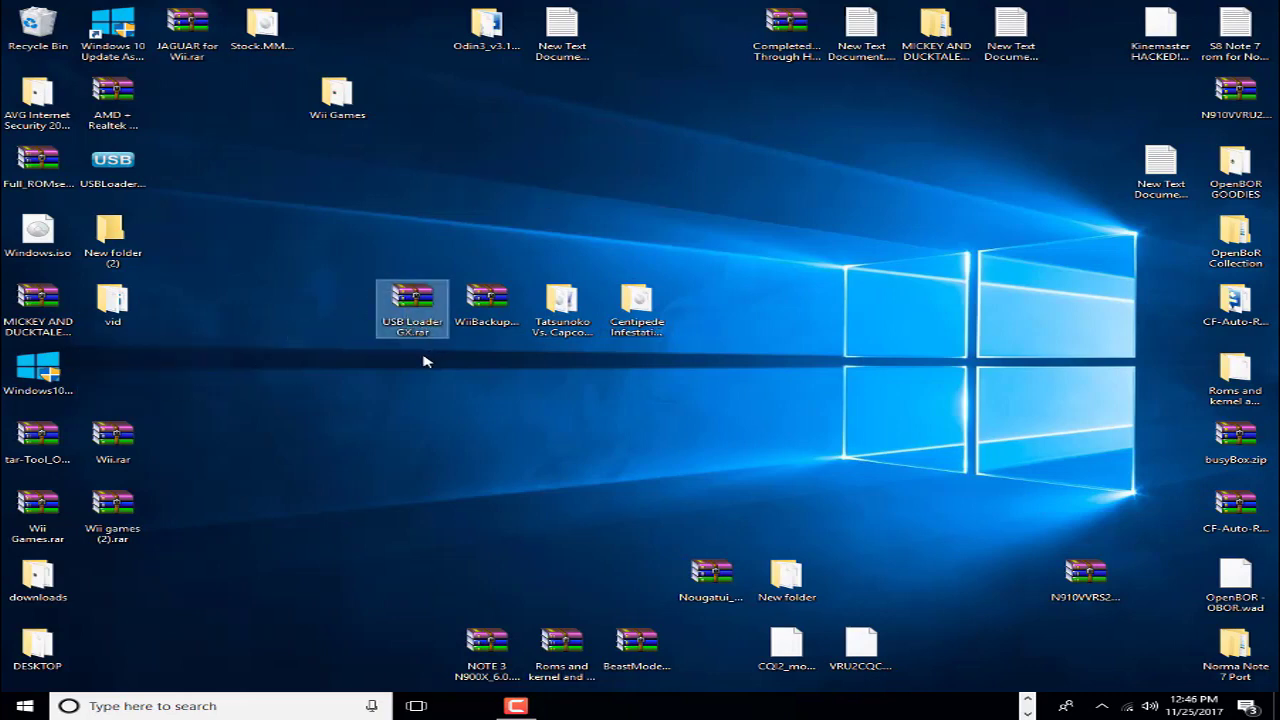
double_click(411, 303)
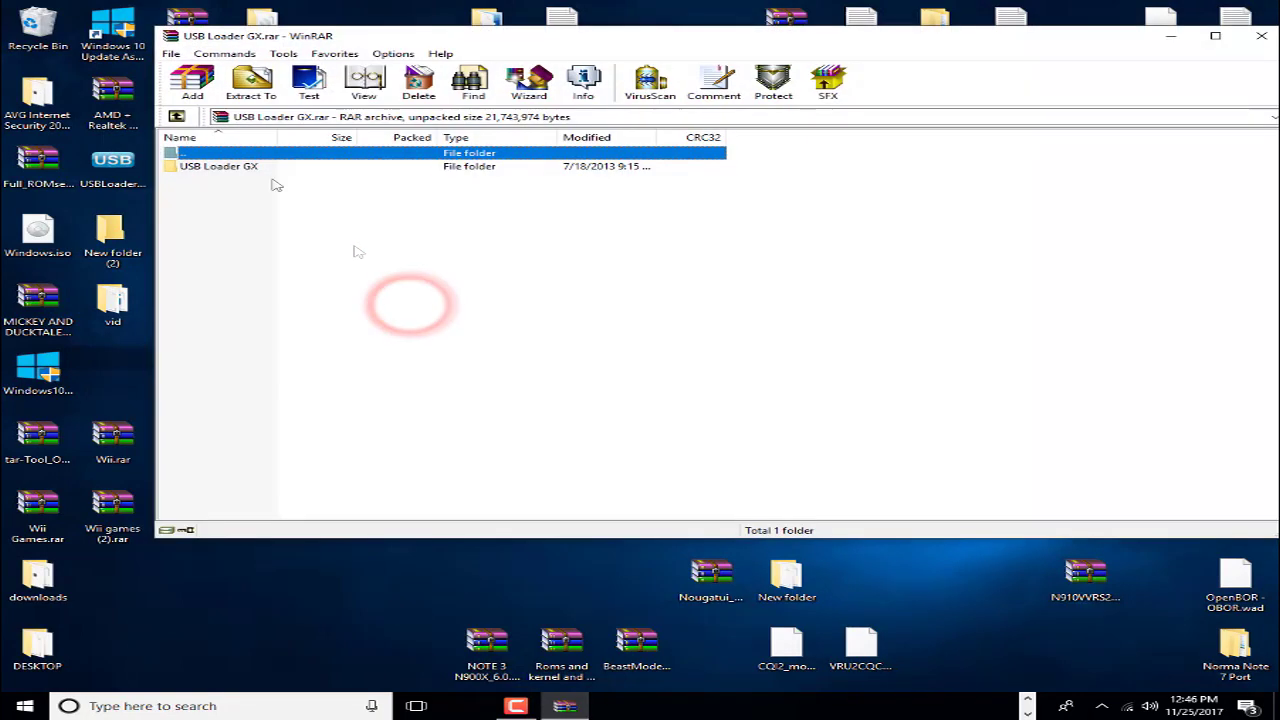
double_click(226, 170)
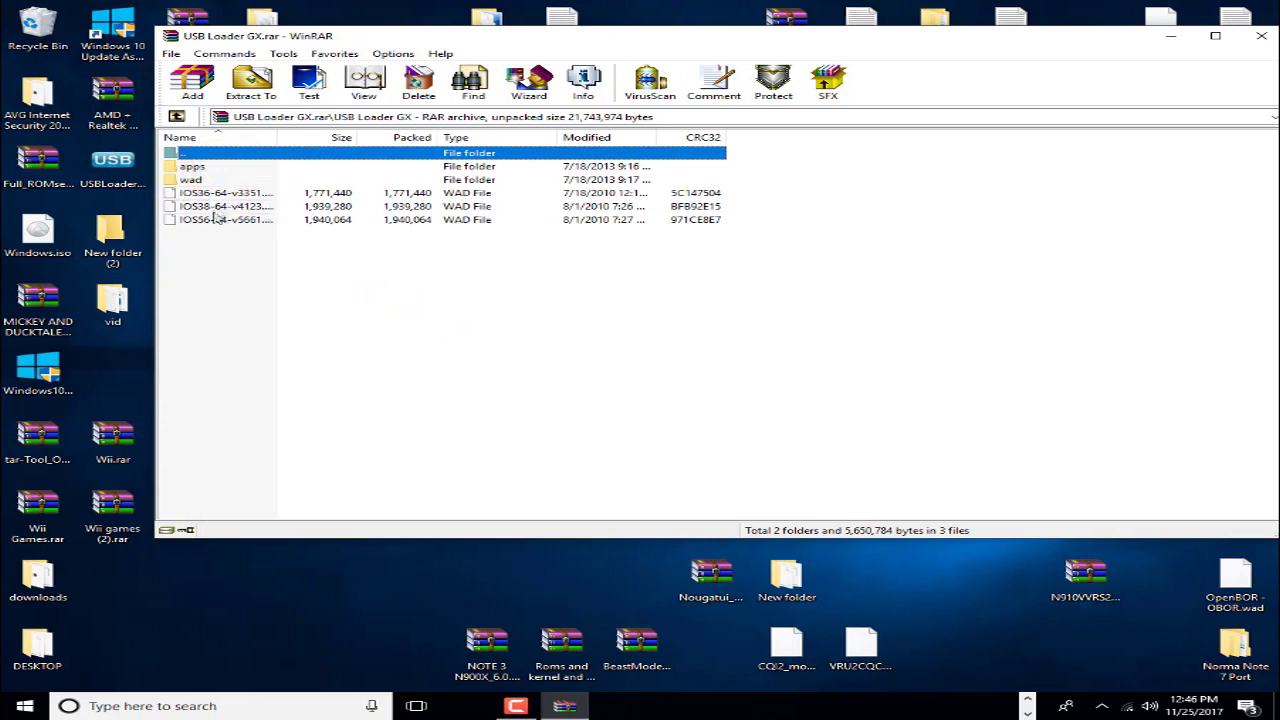
double_click(194, 166)
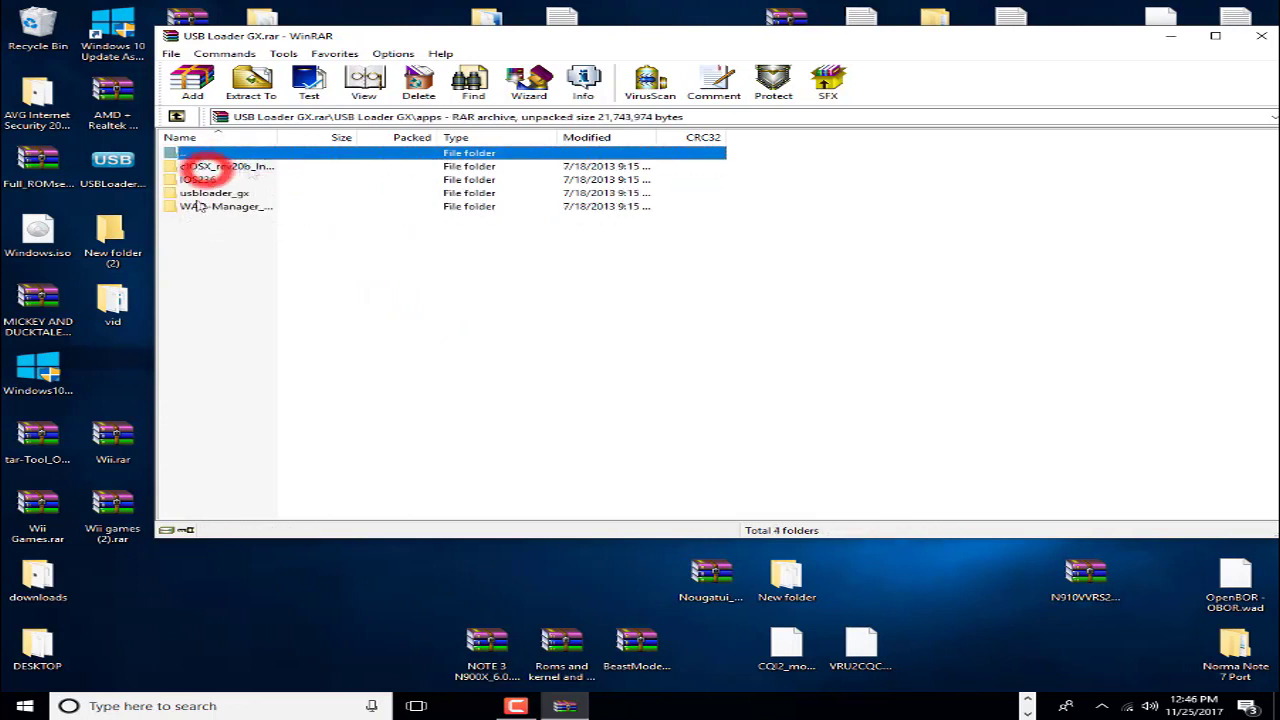
click(210, 206)
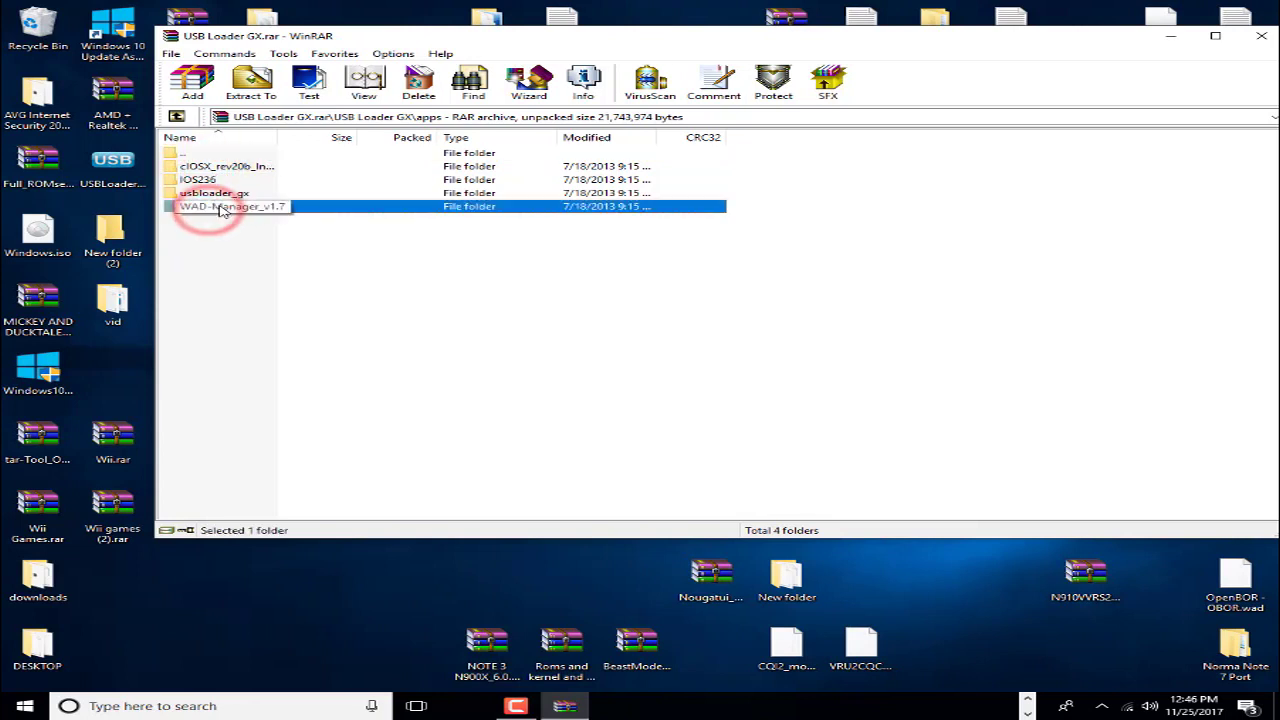
click(200, 180)
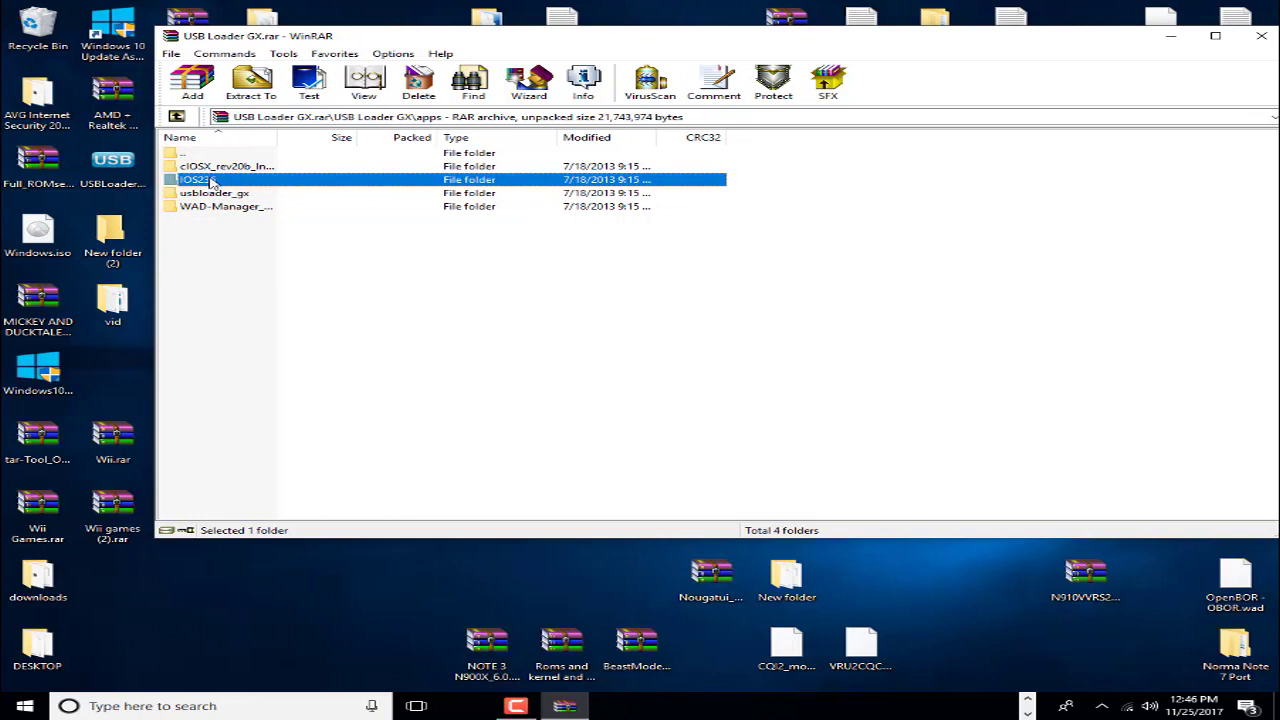
click(207, 168)
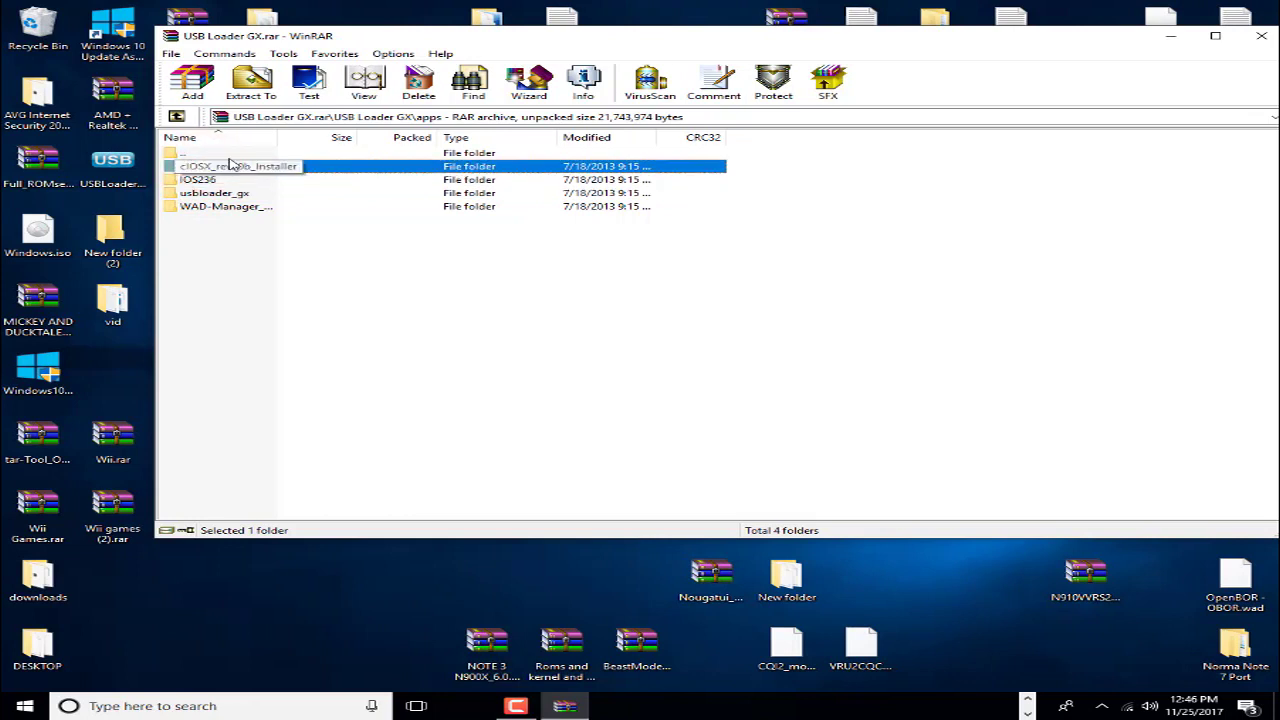
- Examine the WAD files in the archive's wad\Custom Wads folder
double_click(226, 155)
click(215, 180)
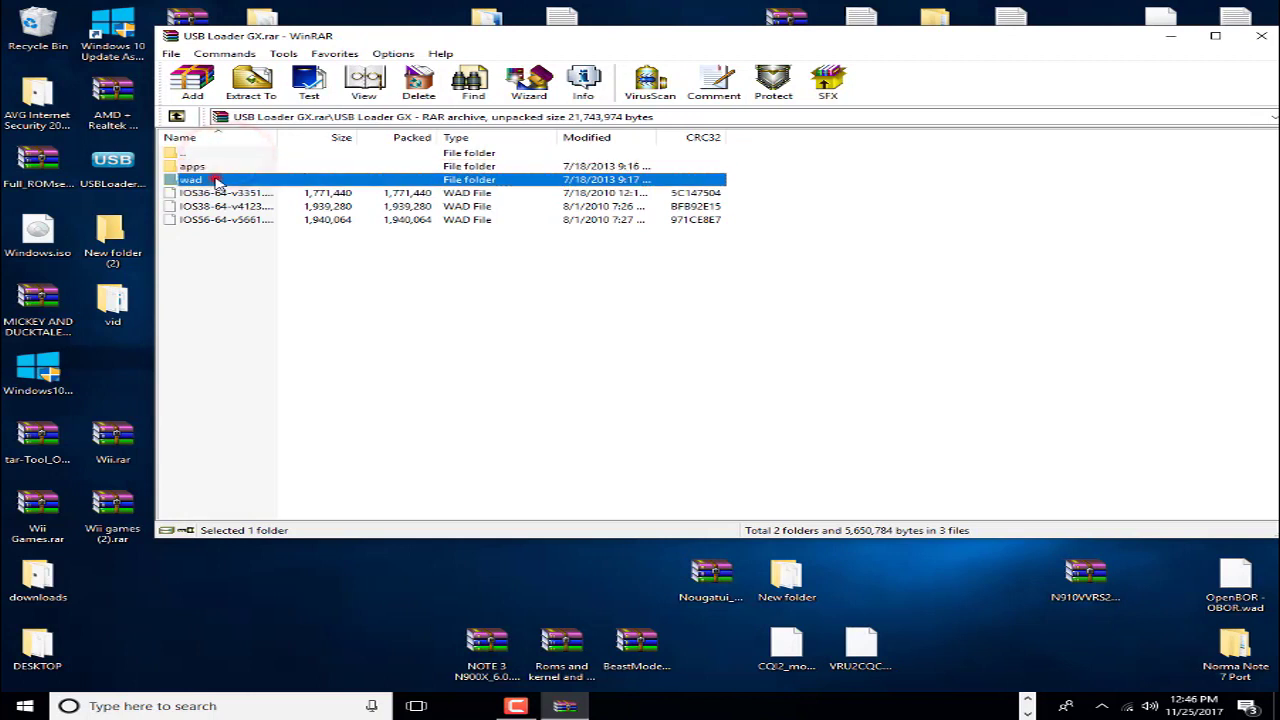
double_click(215, 180)
double_click(214, 166)
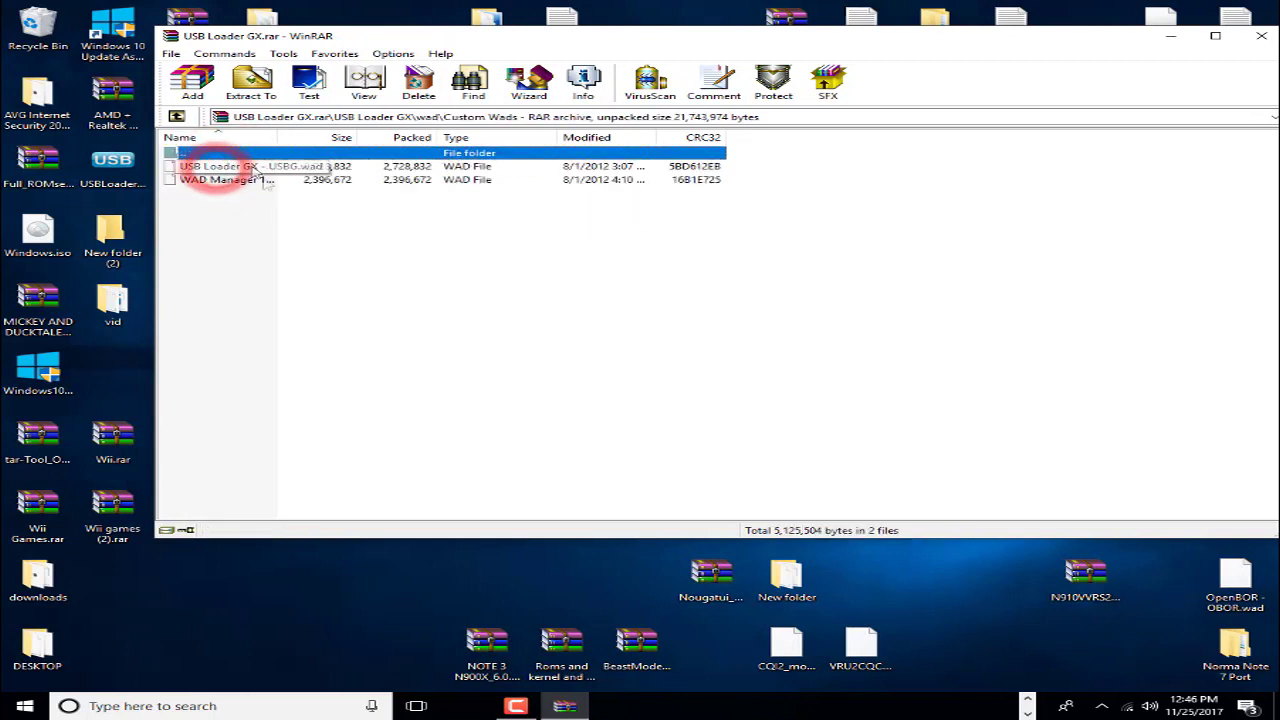
click(265, 182)
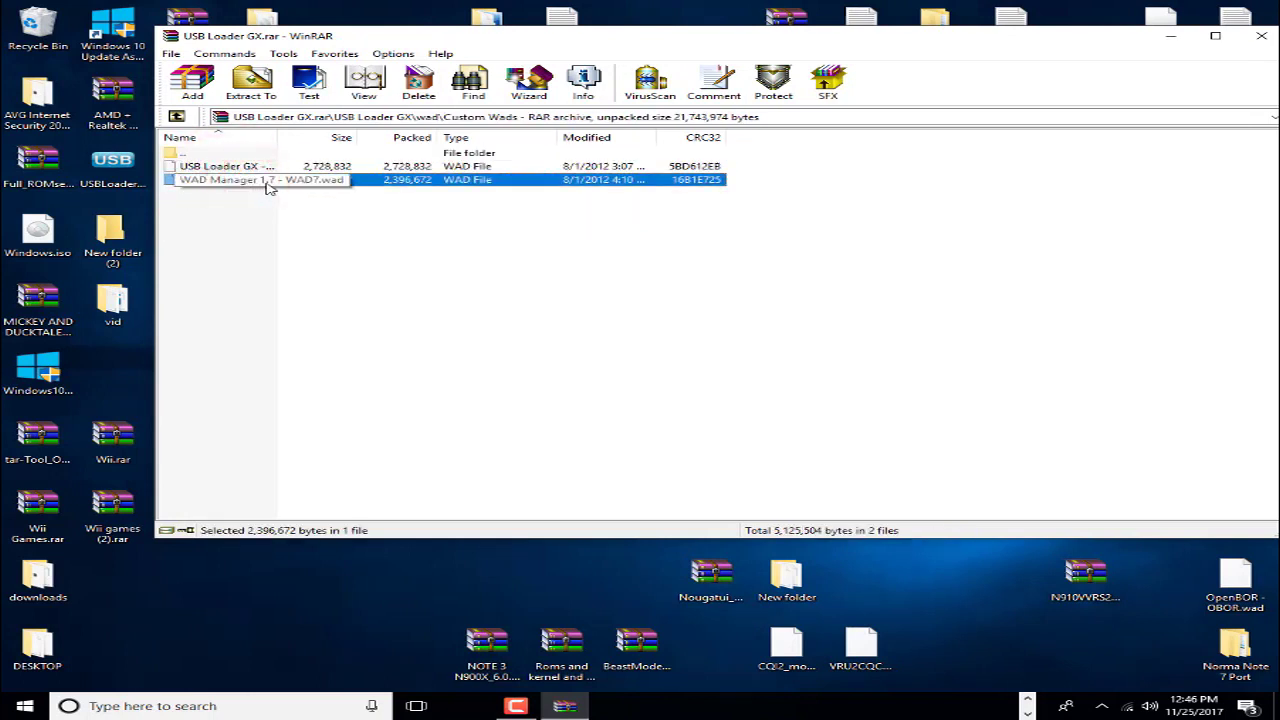
click(228, 167)
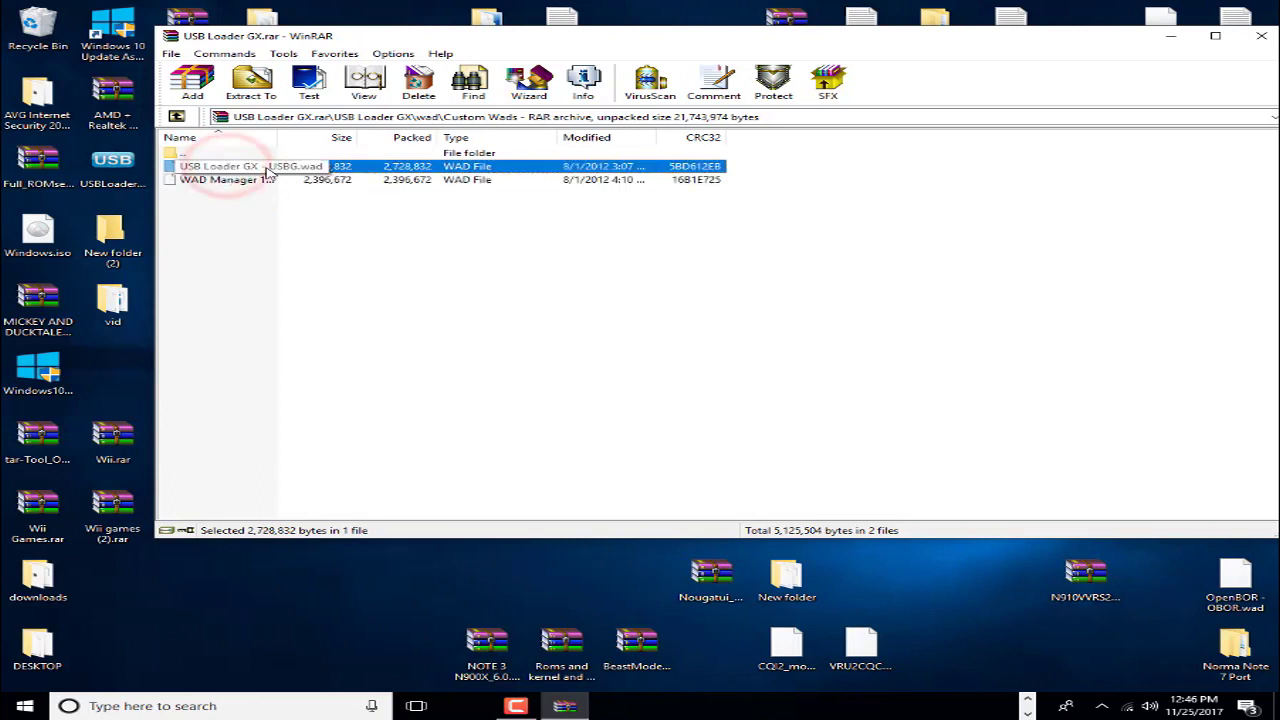
- Close the USB Loader GX archive and move its file back to its original desktop spot above Wii.rar
double_click(220, 155)
double_click(220, 155)
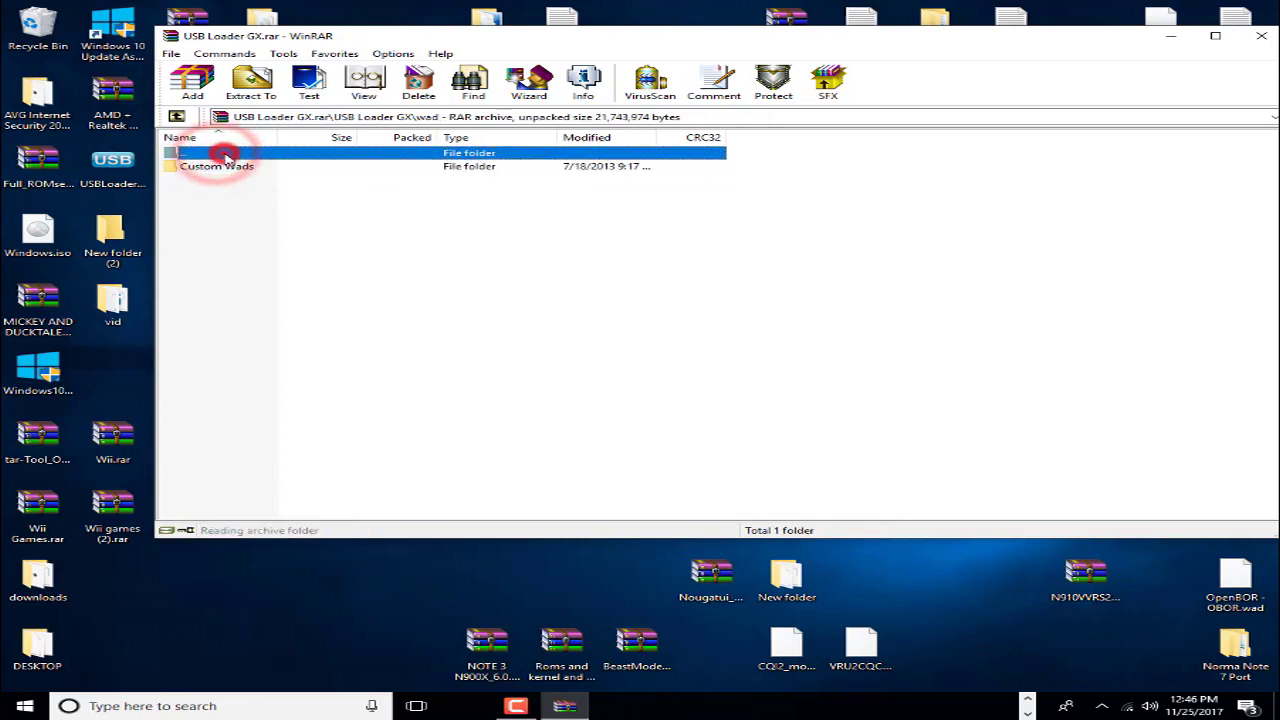
click(1262, 35)
drag(402, 316, 112, 390)
click(305, 254)
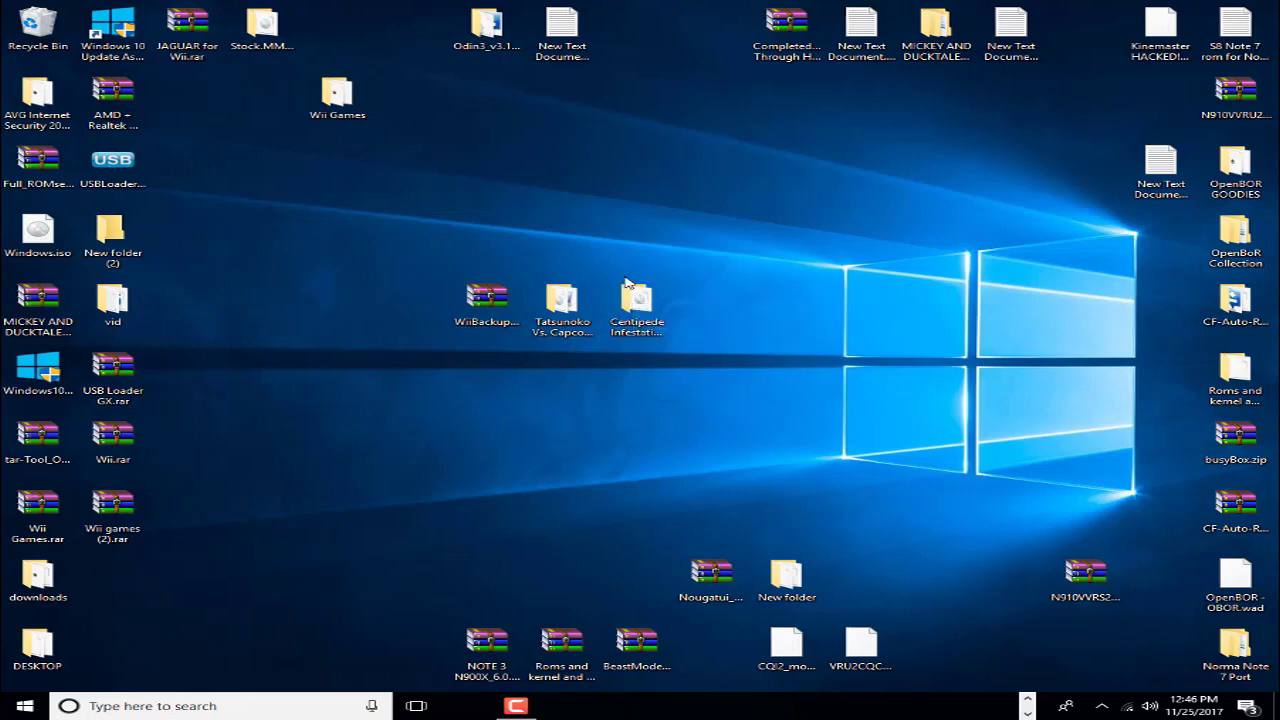
- Switch to Chrome, look over the ROM platforms offered on RomUlation and log in with the saved account details
click(1027, 700)
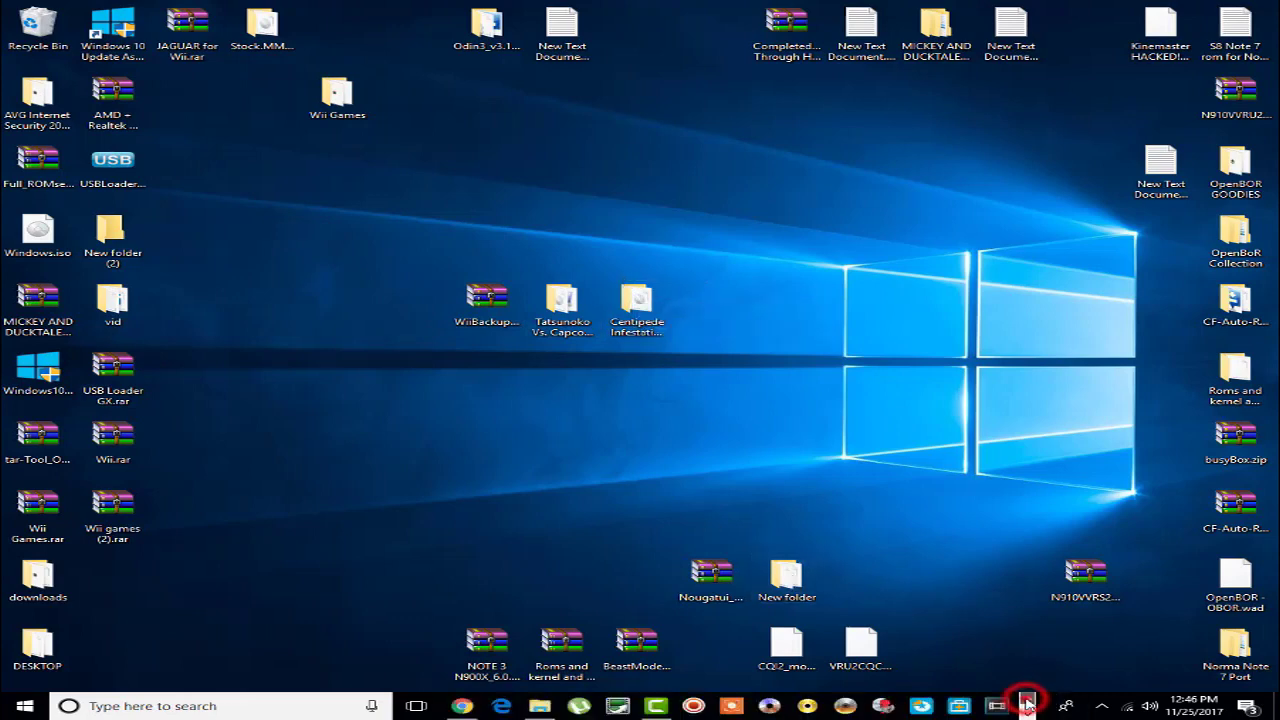
click(461, 706)
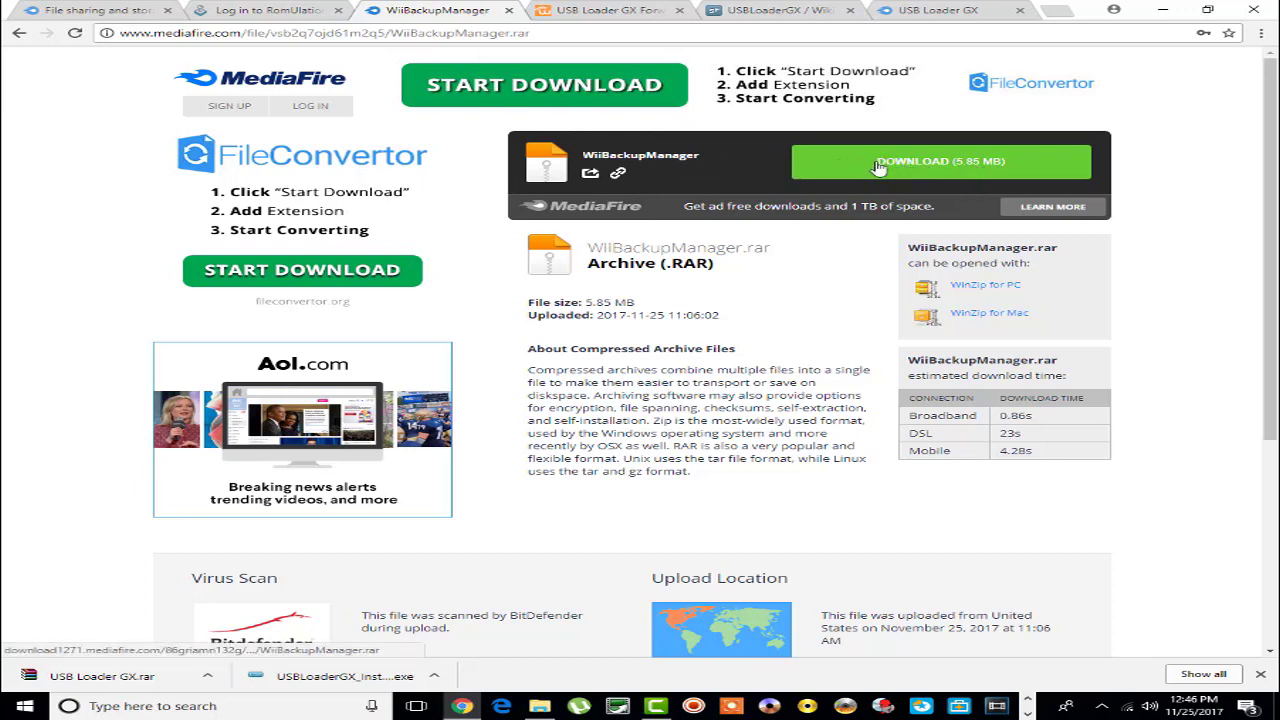
click(270, 12)
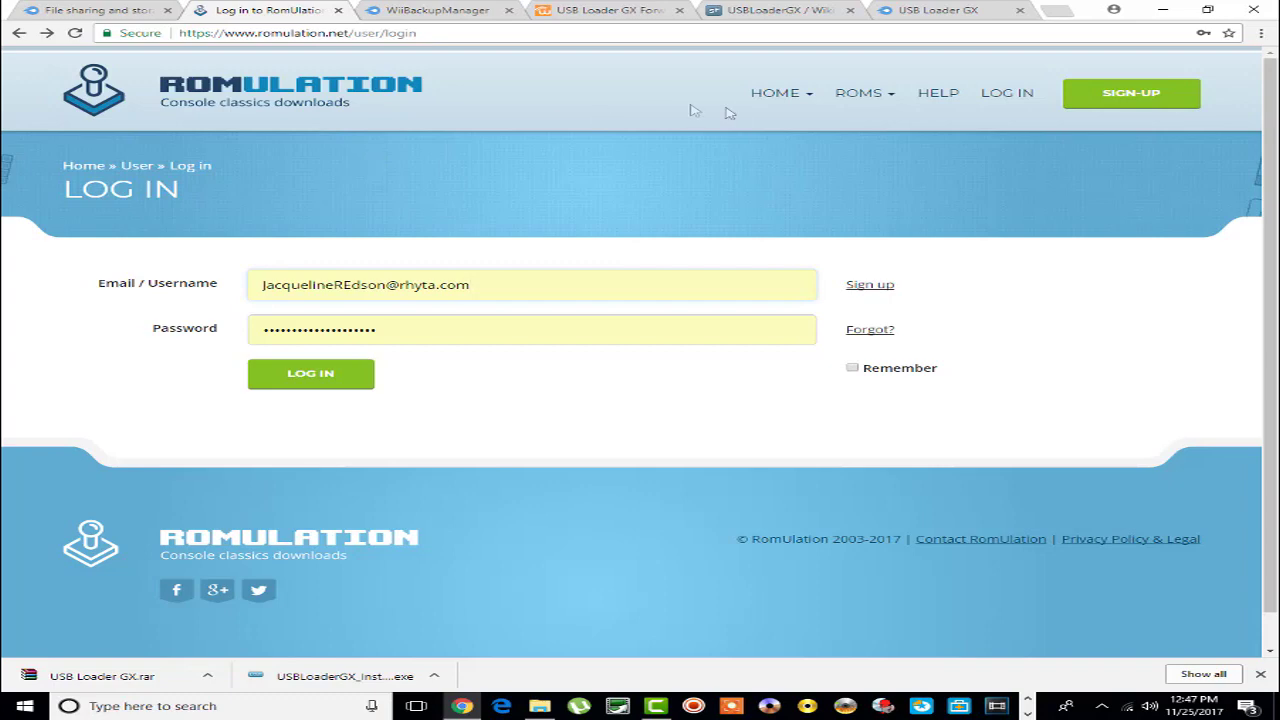
click(845, 97)
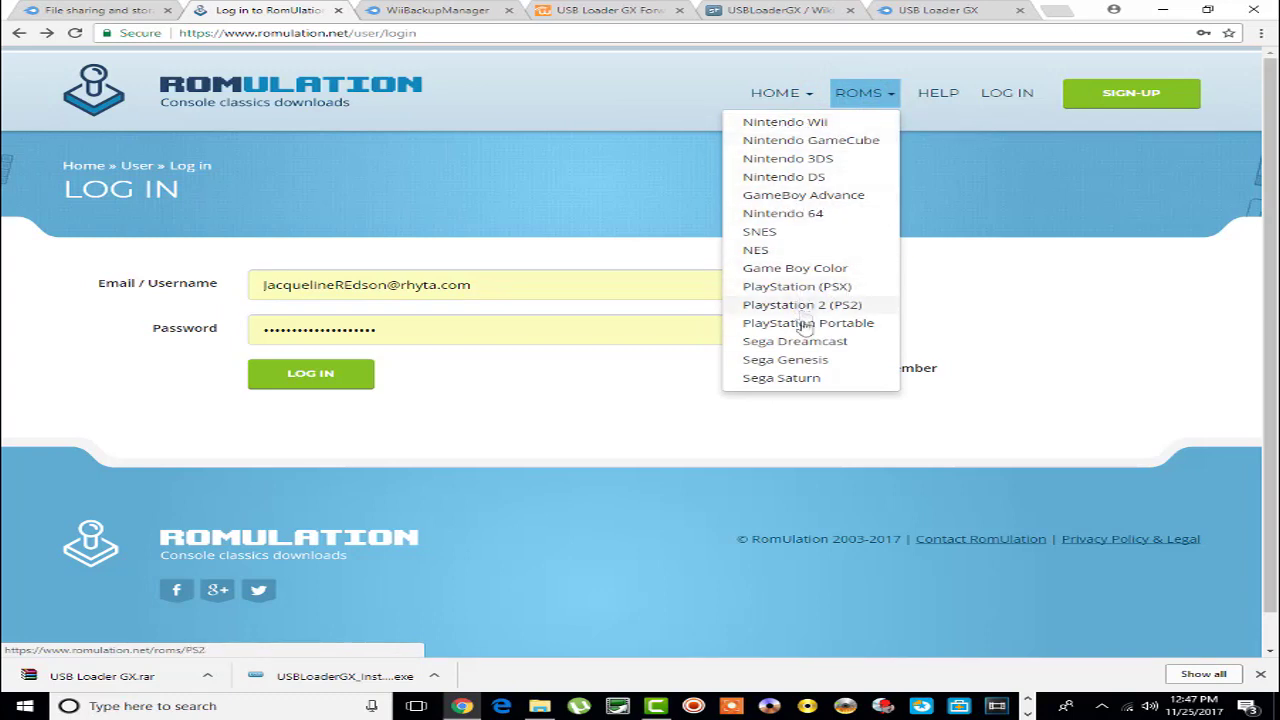
click(513, 186)
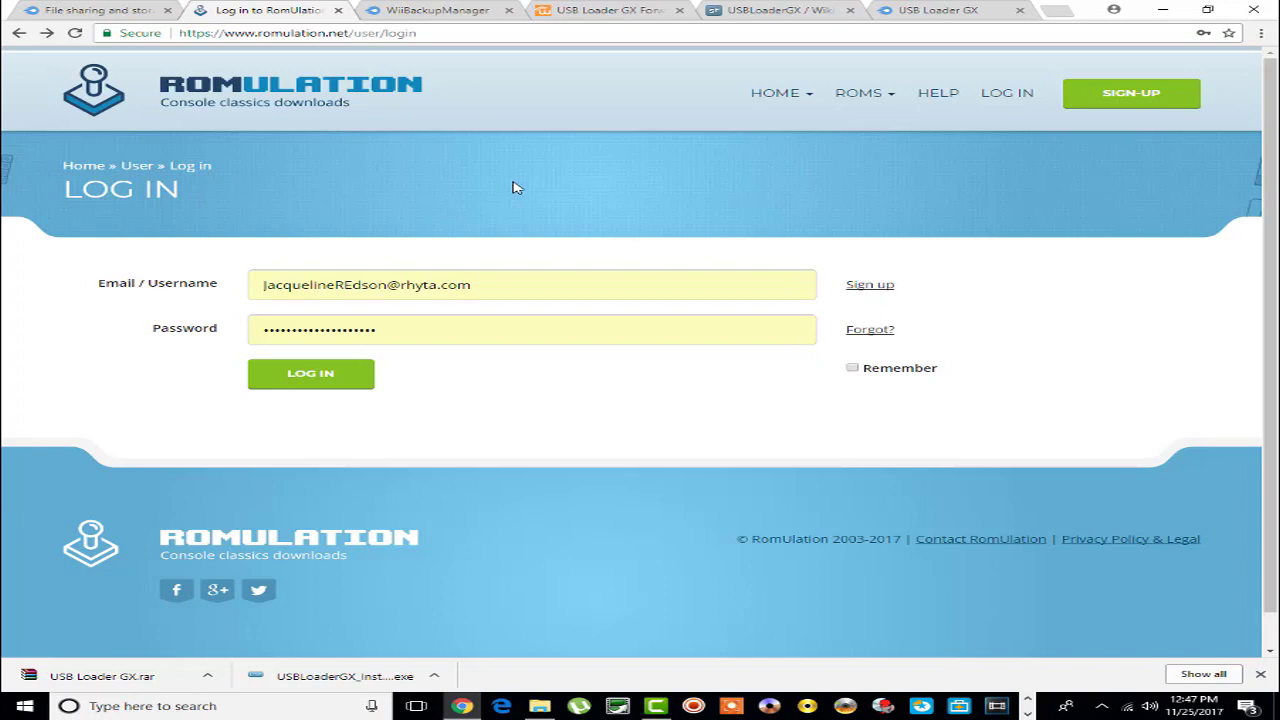
click(300, 373)
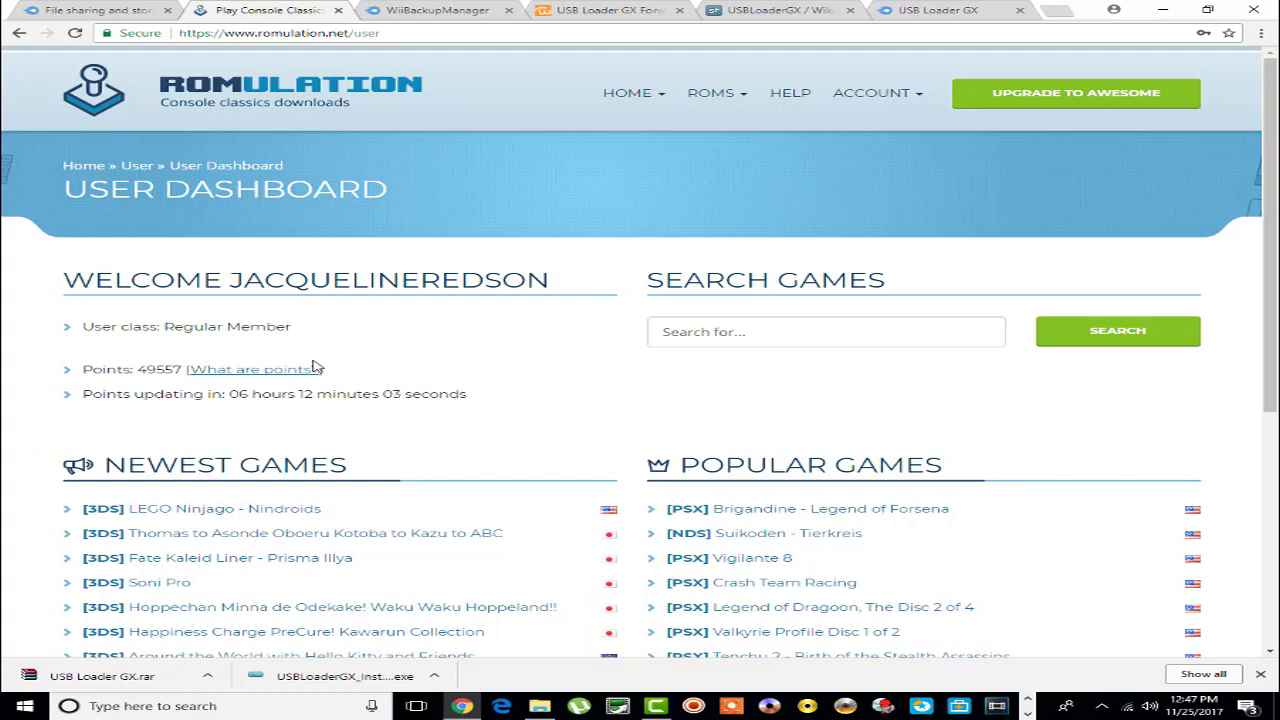
- Read RomUlation's explanation of its download points system and return to the user dashboard
click(220, 374)
scroll(200, 330, up, 2)
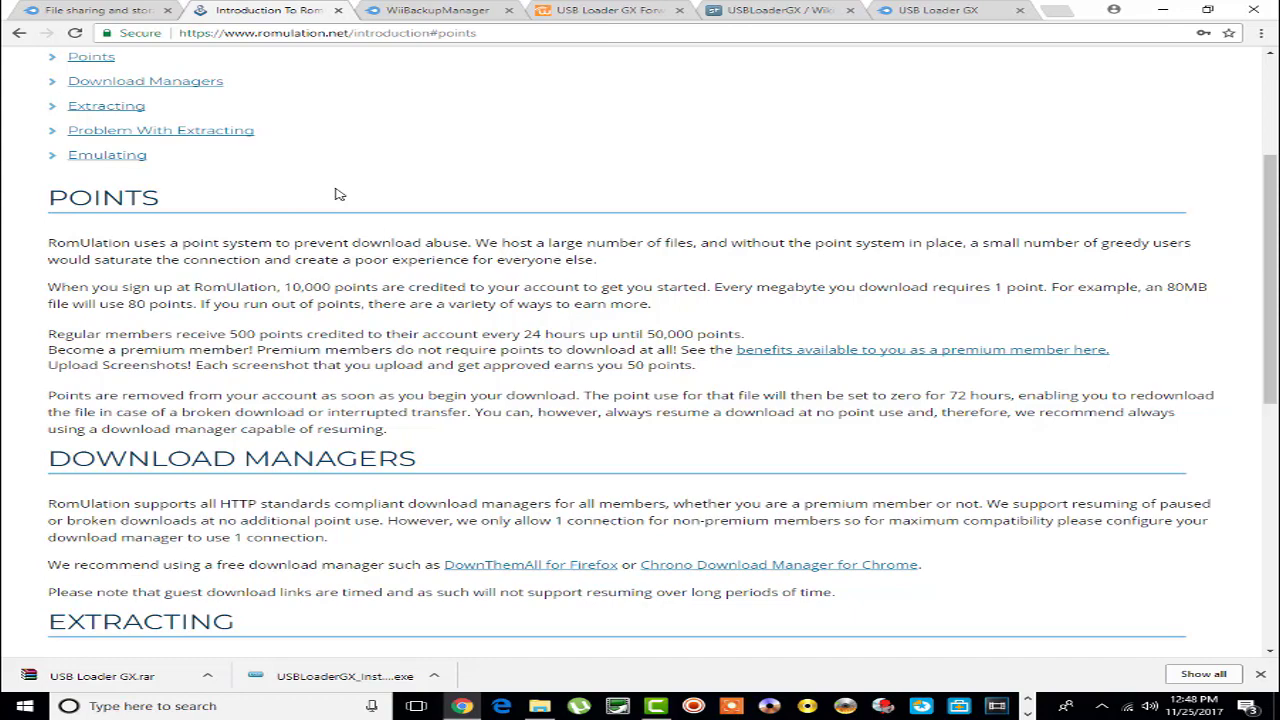
scroll(338, 194, up, 2)
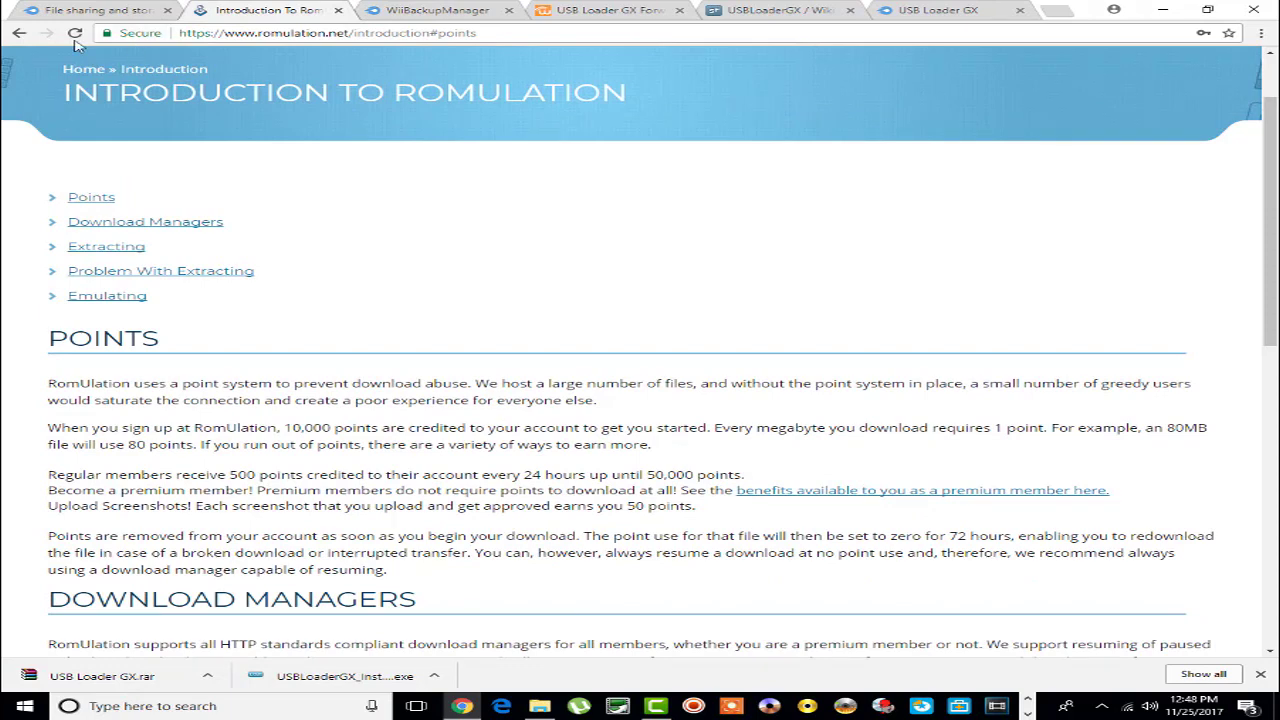
click(19, 33)
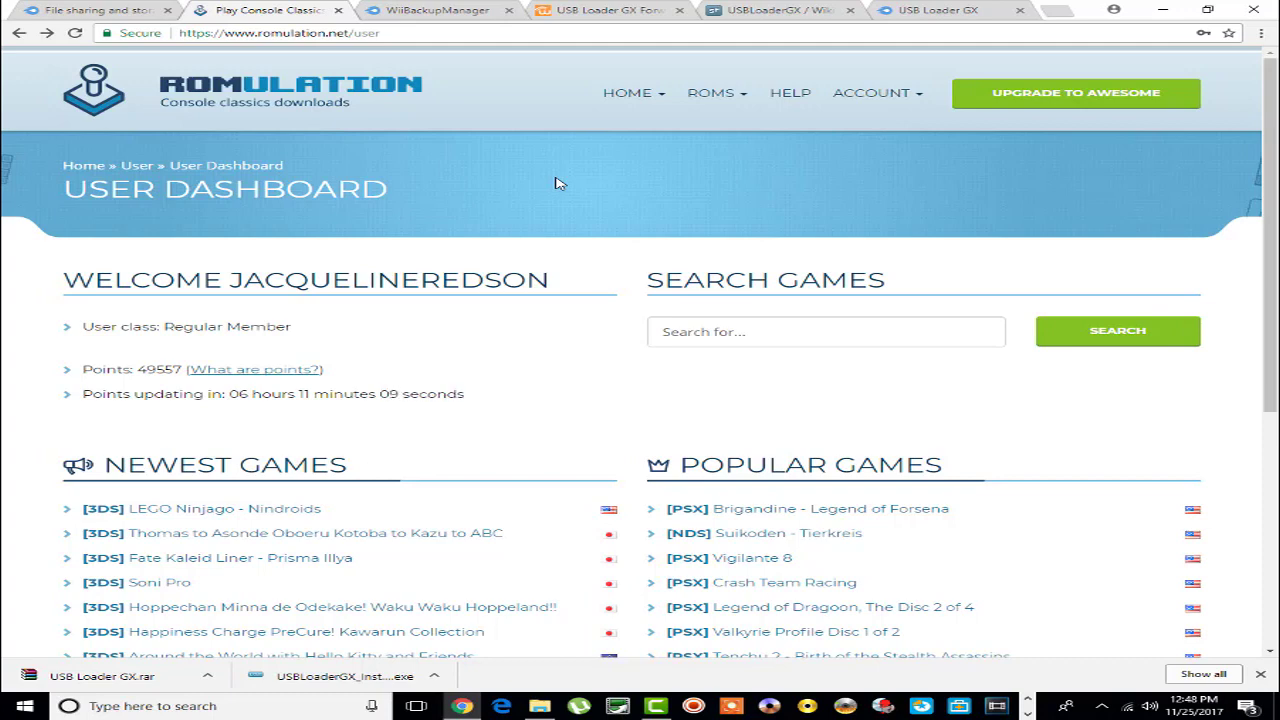
- Skim the USBLoaderGX installation guide on SourceForge and open the project's files page
click(760, 14)
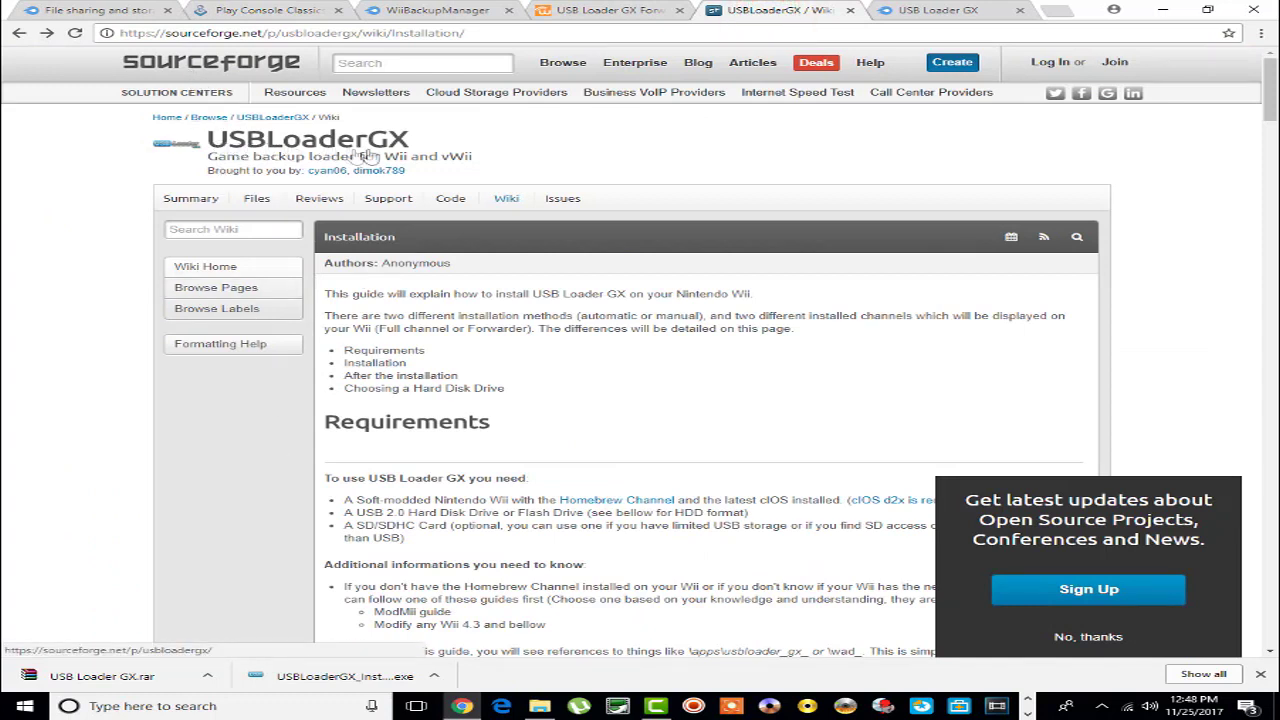
scroll(290, 405, down, 7)
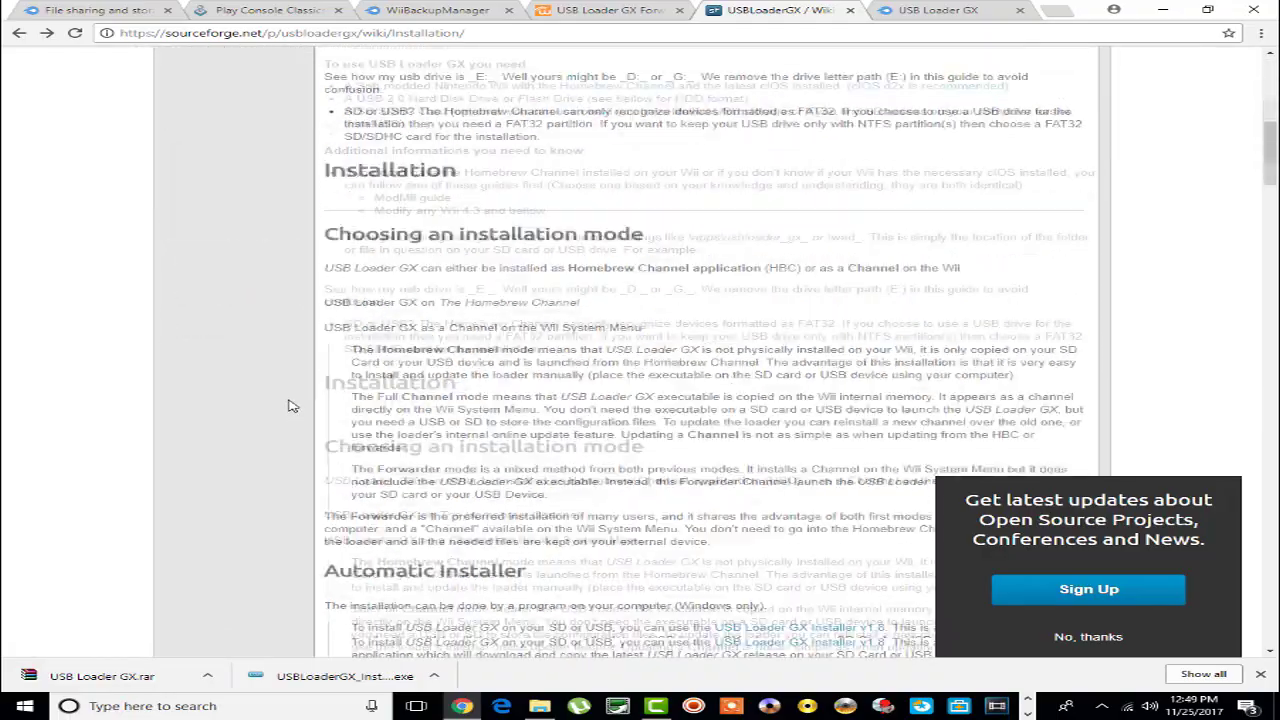
scroll(290, 405, down, 10)
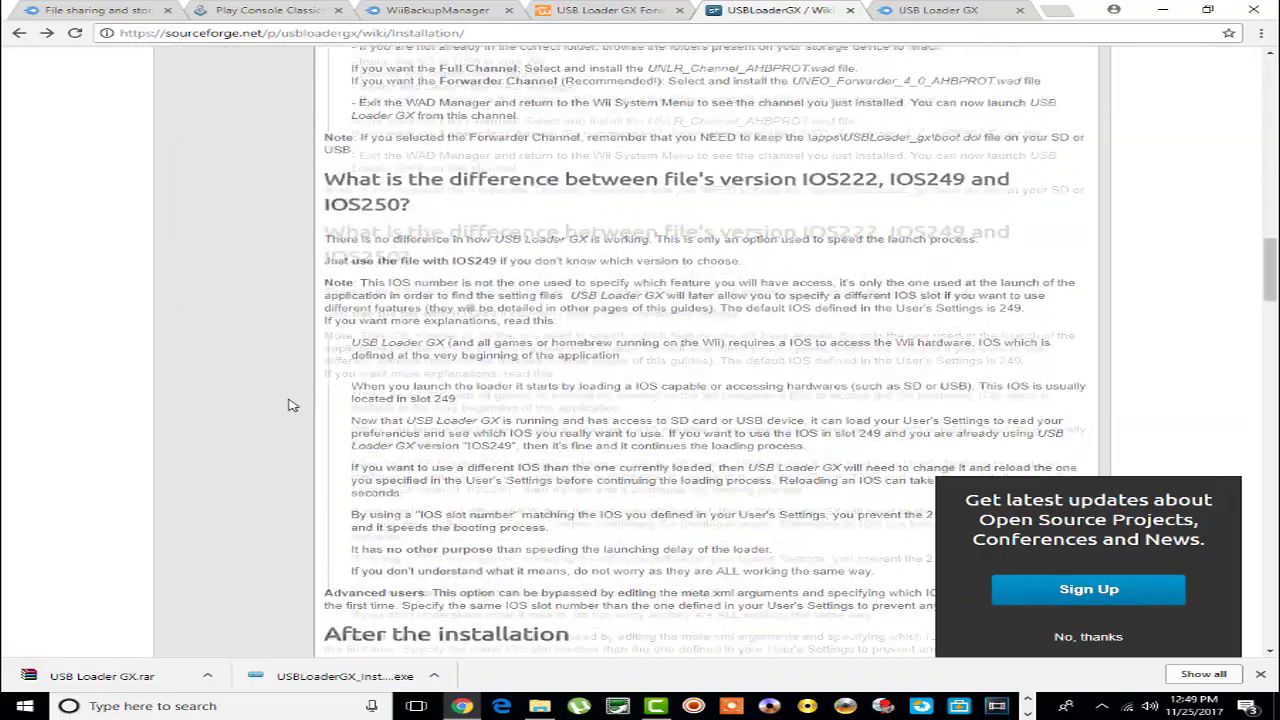
scroll(290, 405, down, 2)
scroll(290, 405, up, 20)
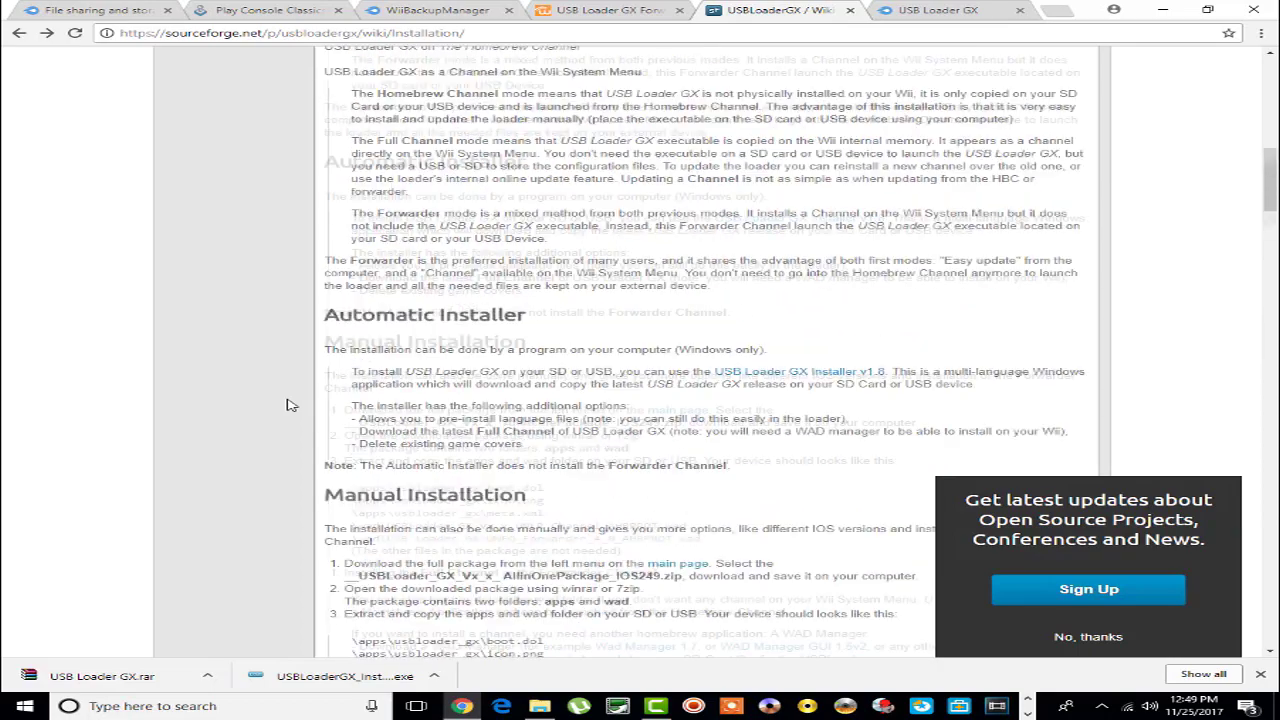
scroll(290, 405, up, 2)
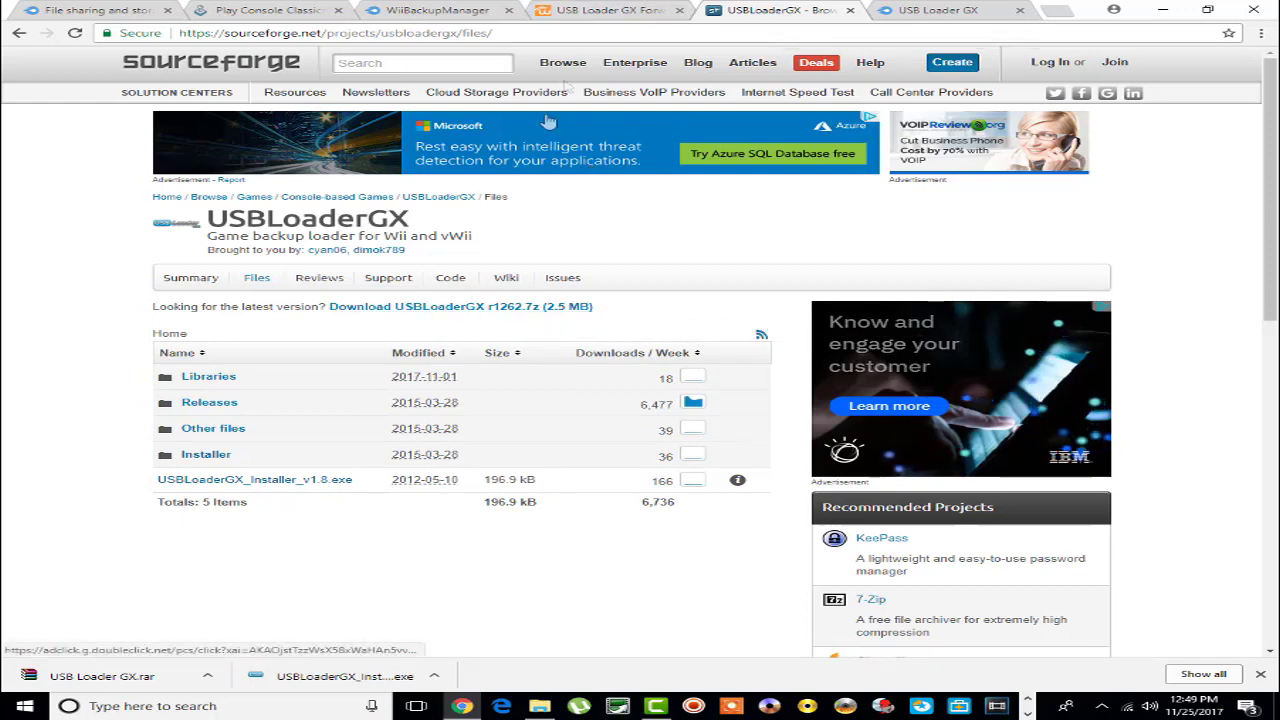
- Review the download pages for USB Loader GX Forwarder on WiiDatabase, USB Loader GX.rar on MediaFire and USBLoaderGX on SourceForge
click(600, 10)
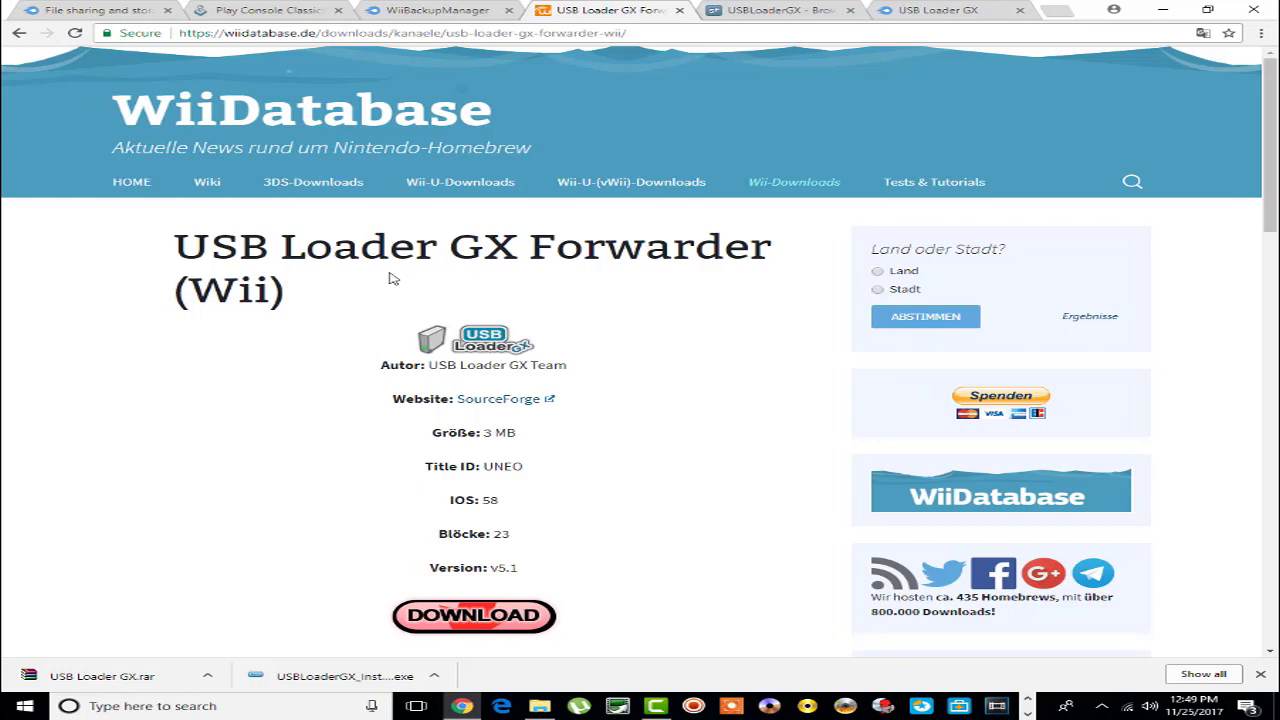
click(938, 10)
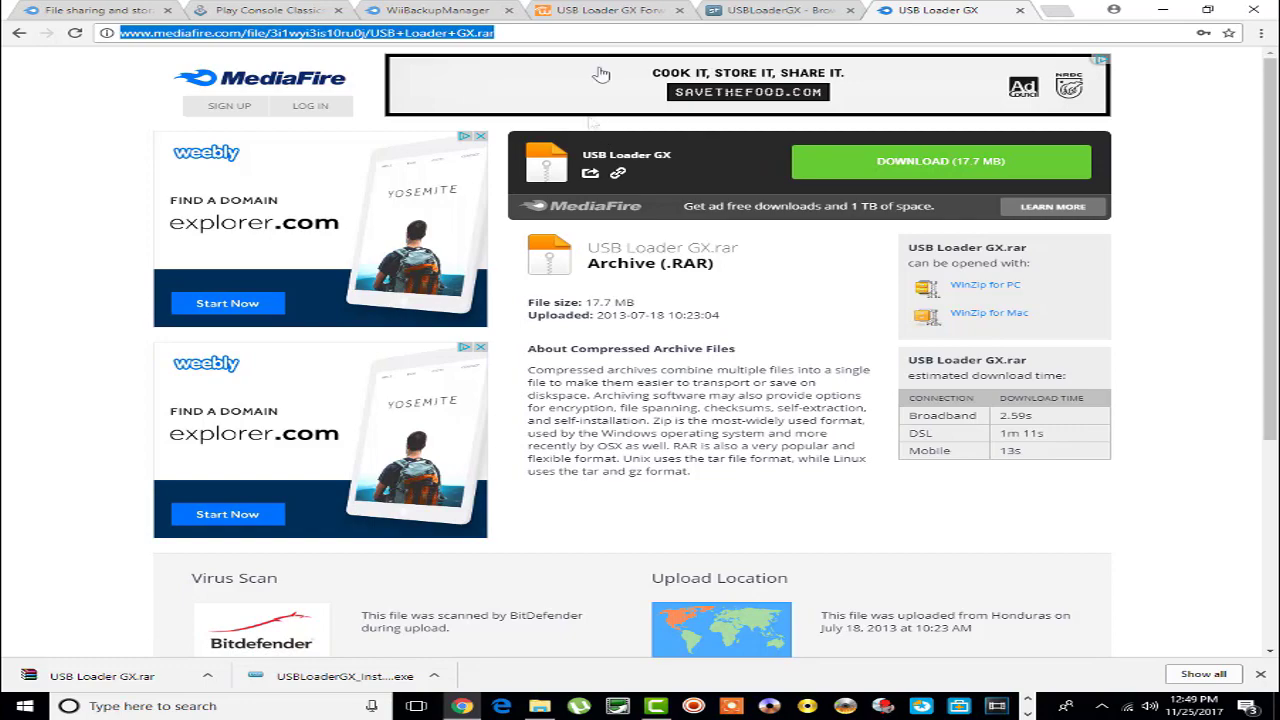
click(798, 14)
click(605, 12)
click(777, 14)
click(620, 12)
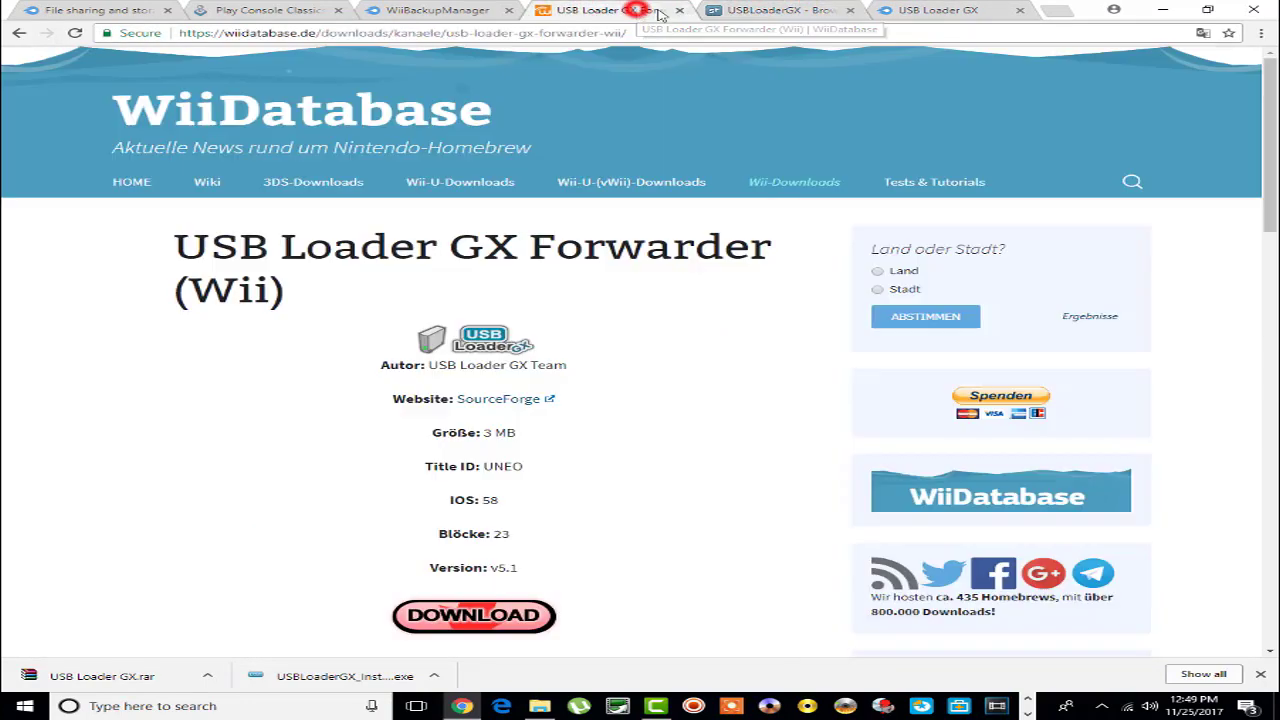
click(772, 12)
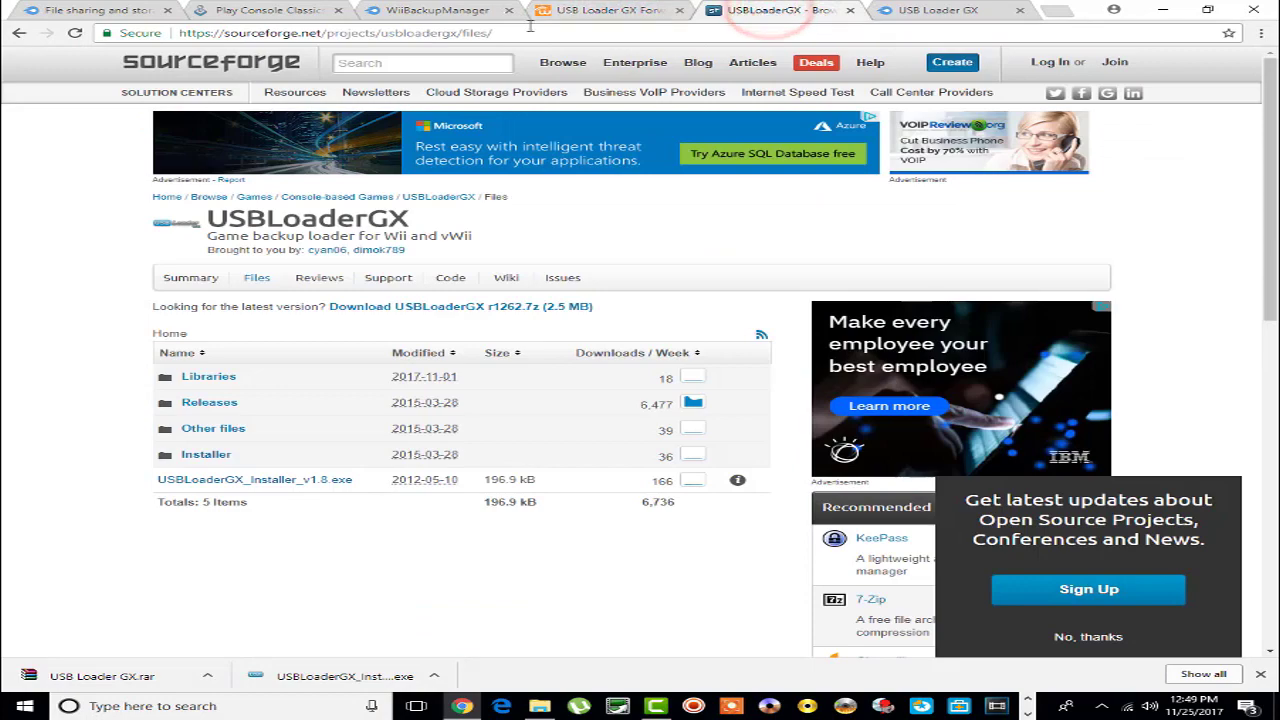
- Extract the WiiBackupManager archive into its own WiiBackupManager folder on the desktop and place that folder beside the archive
click(1158, 8)
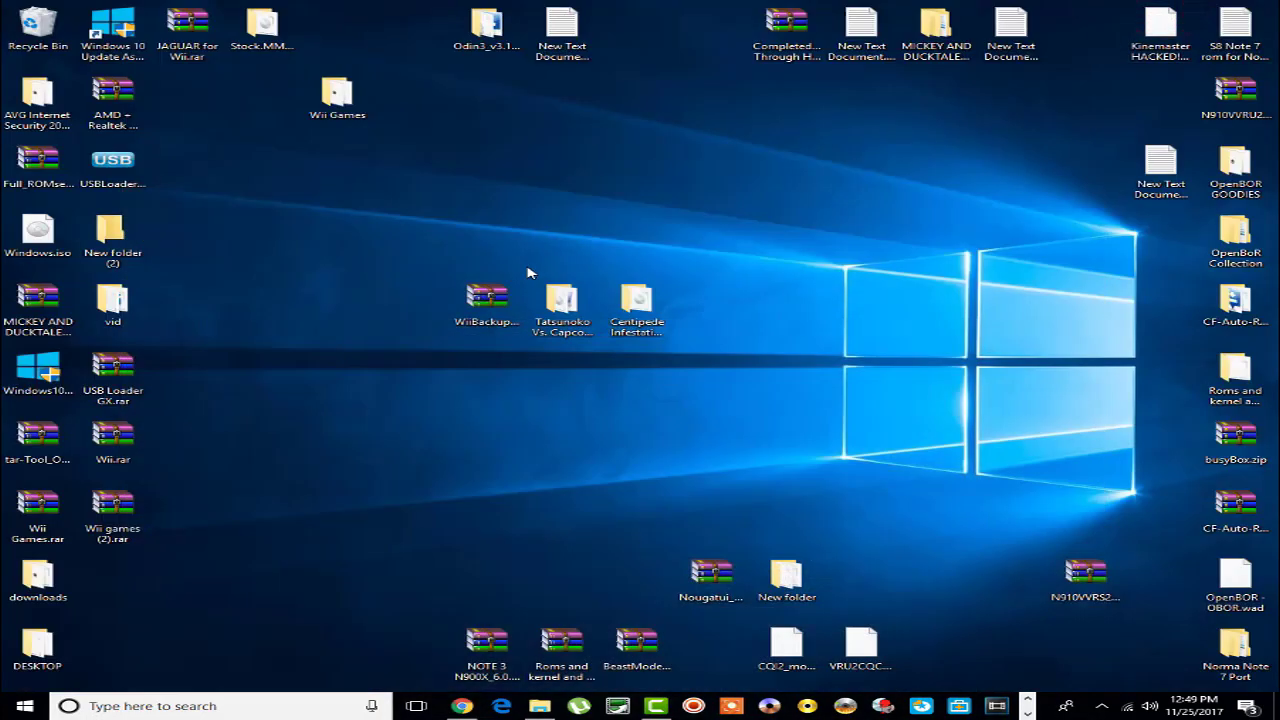
right_click(484, 304)
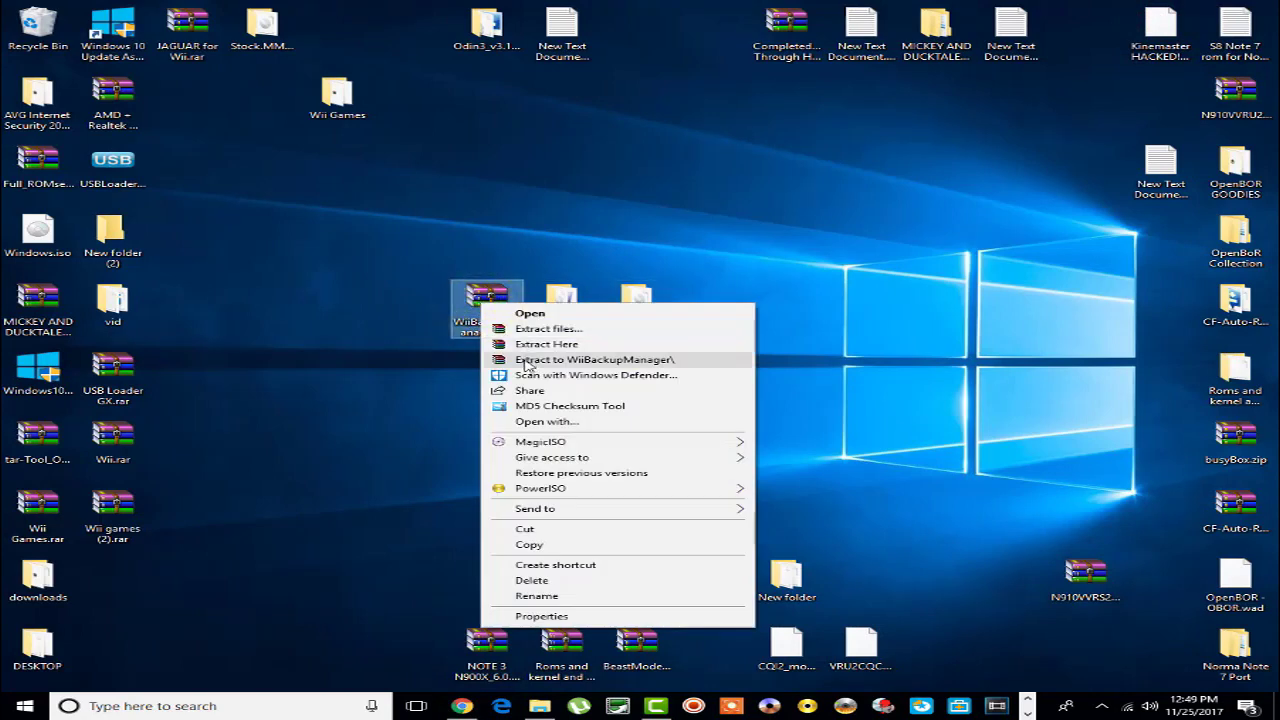
click(527, 361)
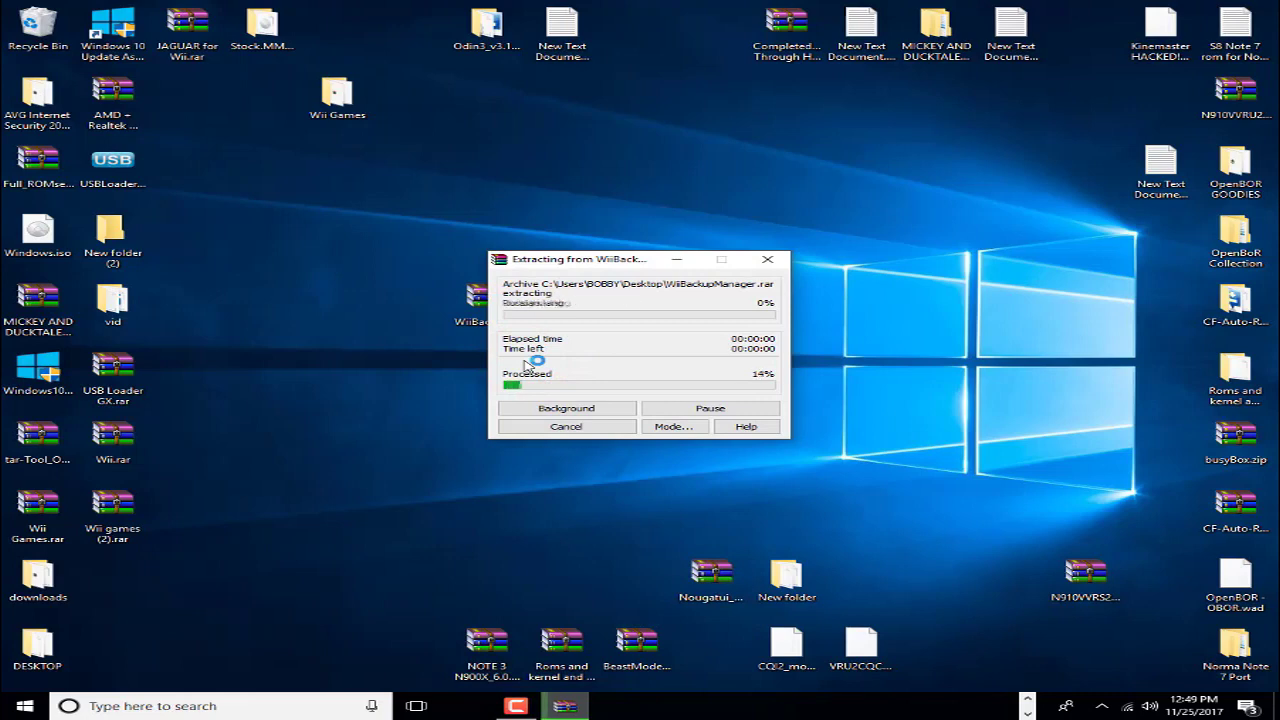
drag(112, 575, 415, 294)
- Move the inner WiiBackupManager folder out of the extracted desktop folder to the root of Local Disk (C:)
double_click(415, 295)
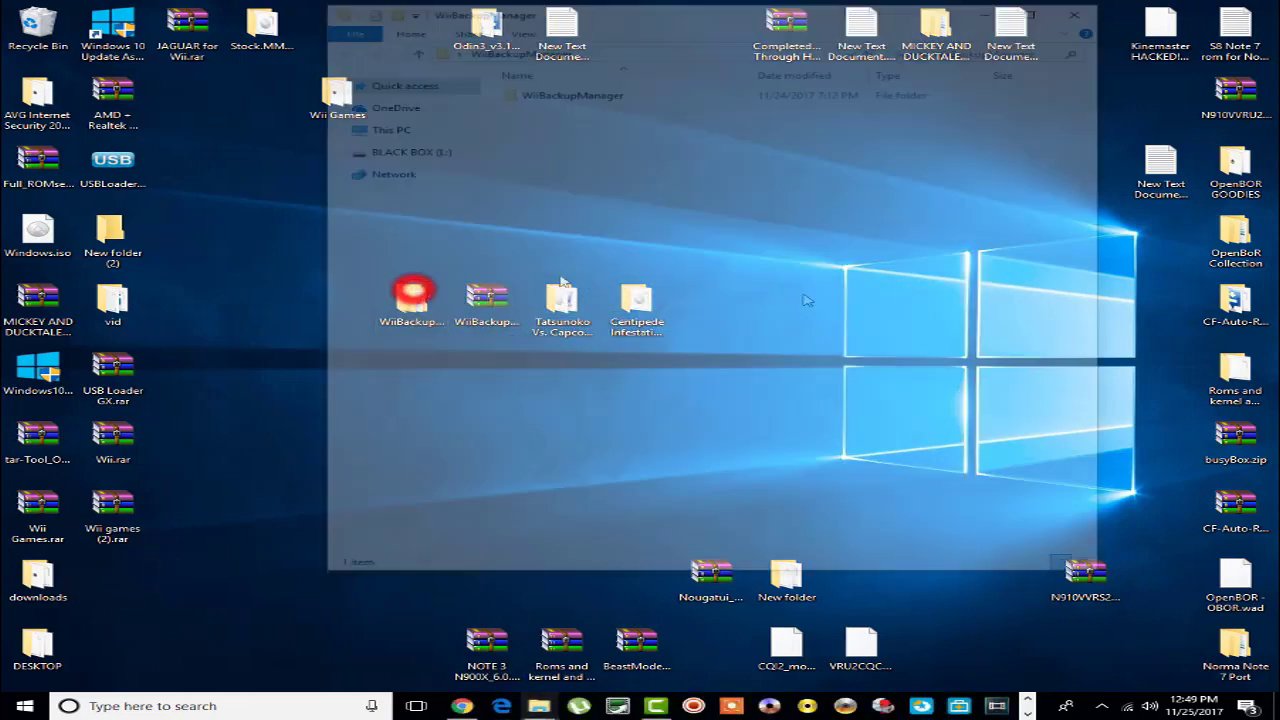
double_click(575, 94)
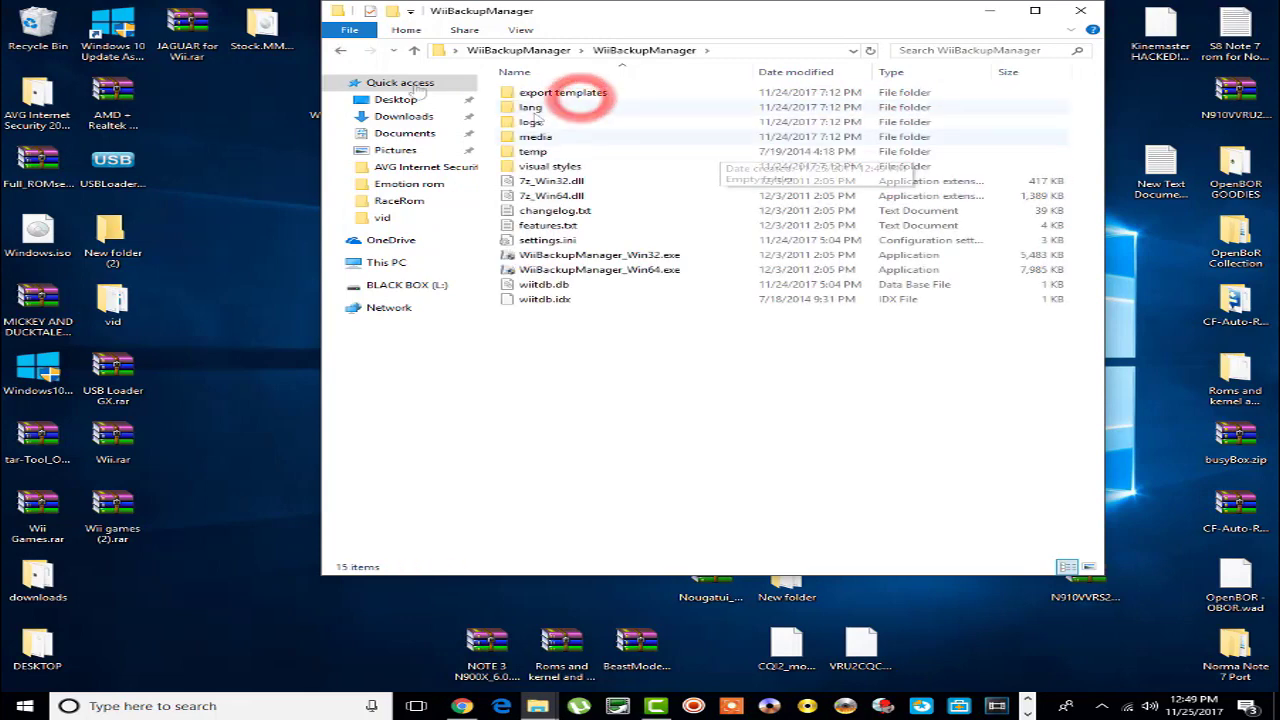
click(340, 50)
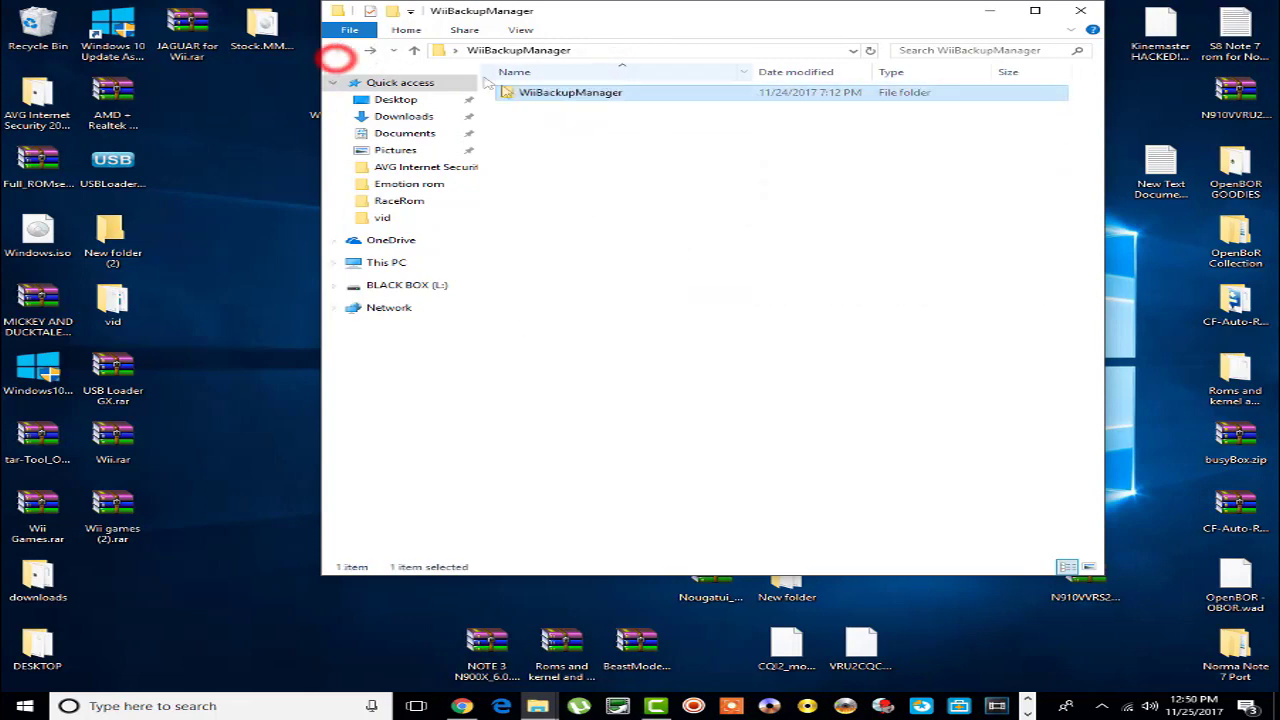
right_click(530, 92)
click(573, 356)
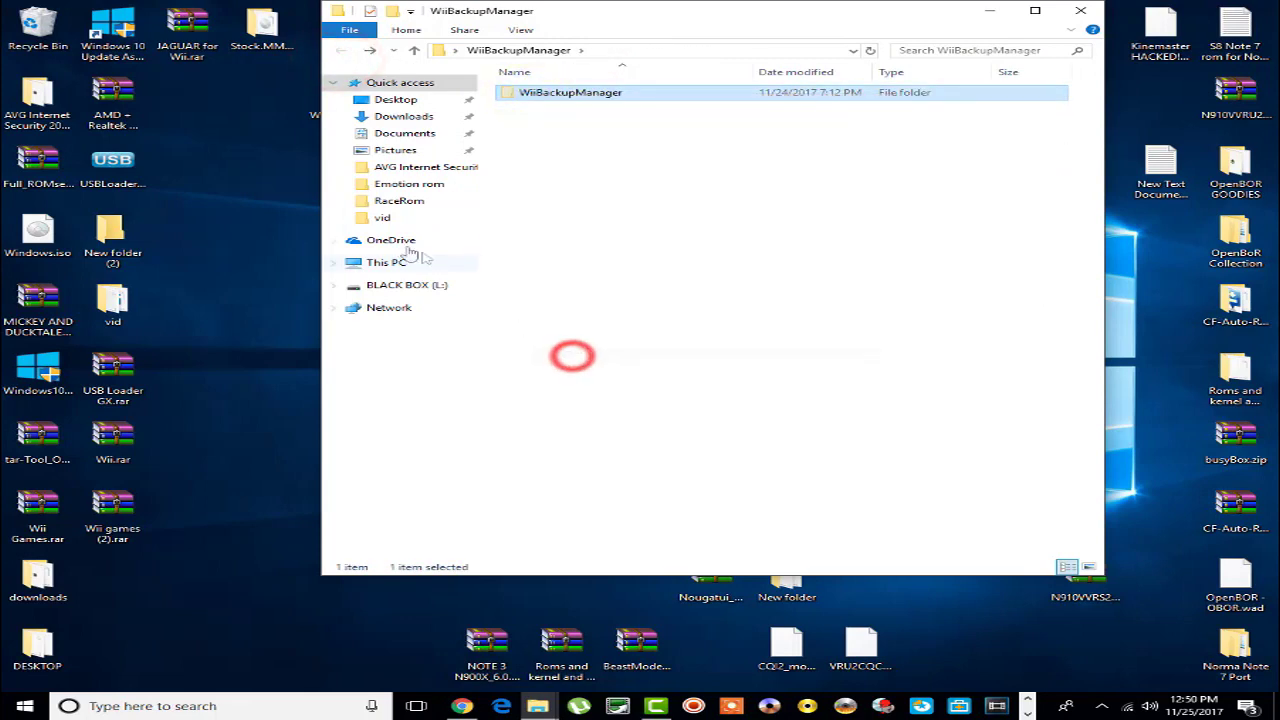
click(398, 262)
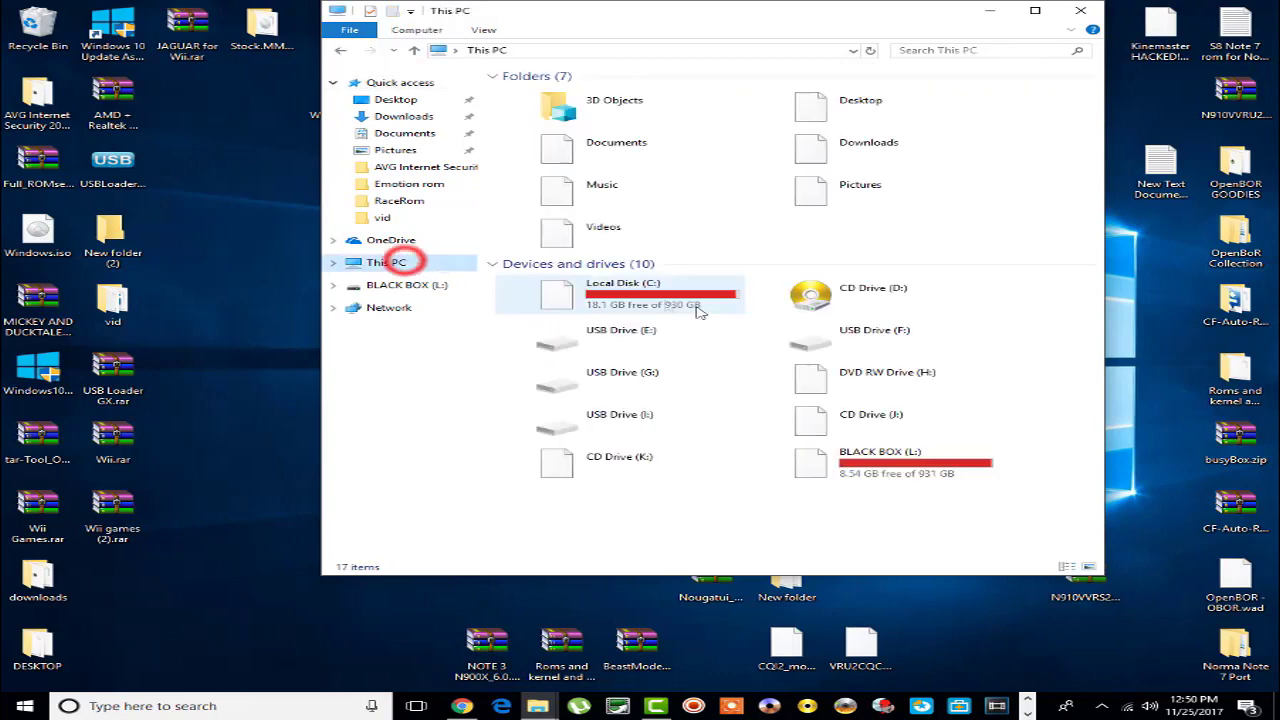
double_click(651, 300)
right_click(571, 465)
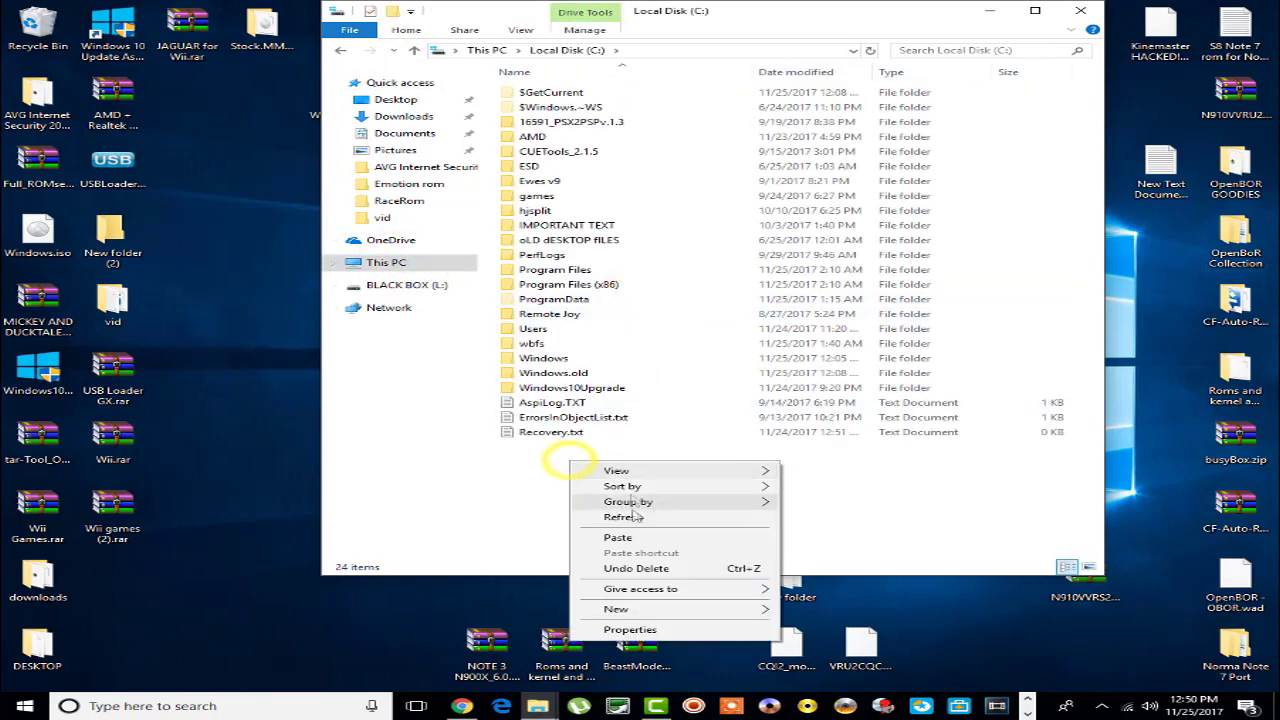
click(638, 537)
click(587, 502)
- Create a shortcut to WiiBackupManager_Win64.exe from the folder on Local Disk (C:) and place it on the desktop
double_click(581, 447)
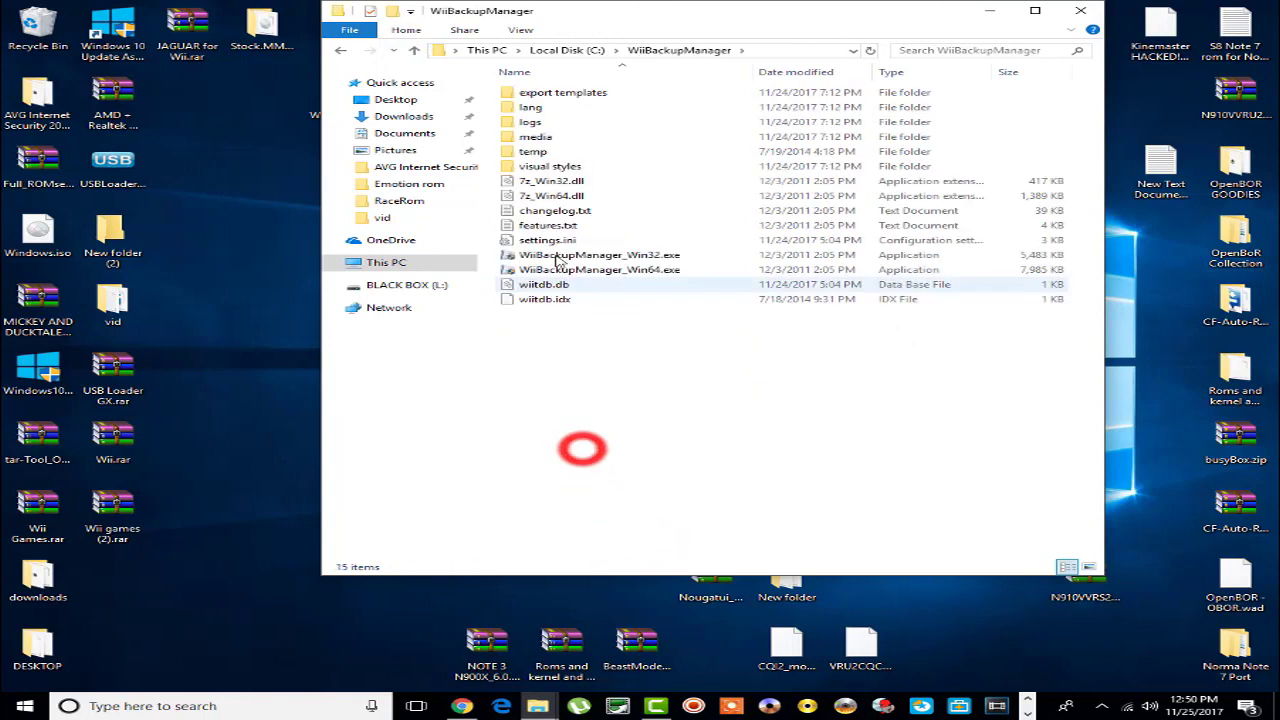
click(645, 270)
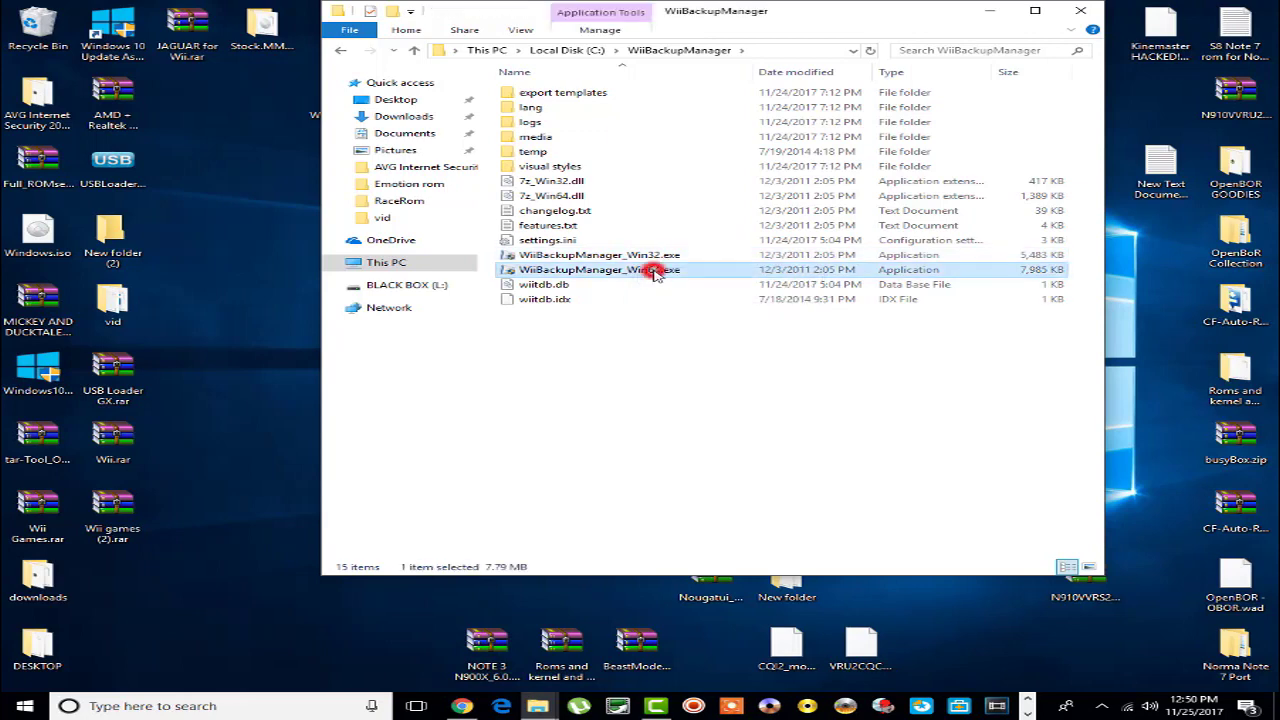
right_click(611, 271)
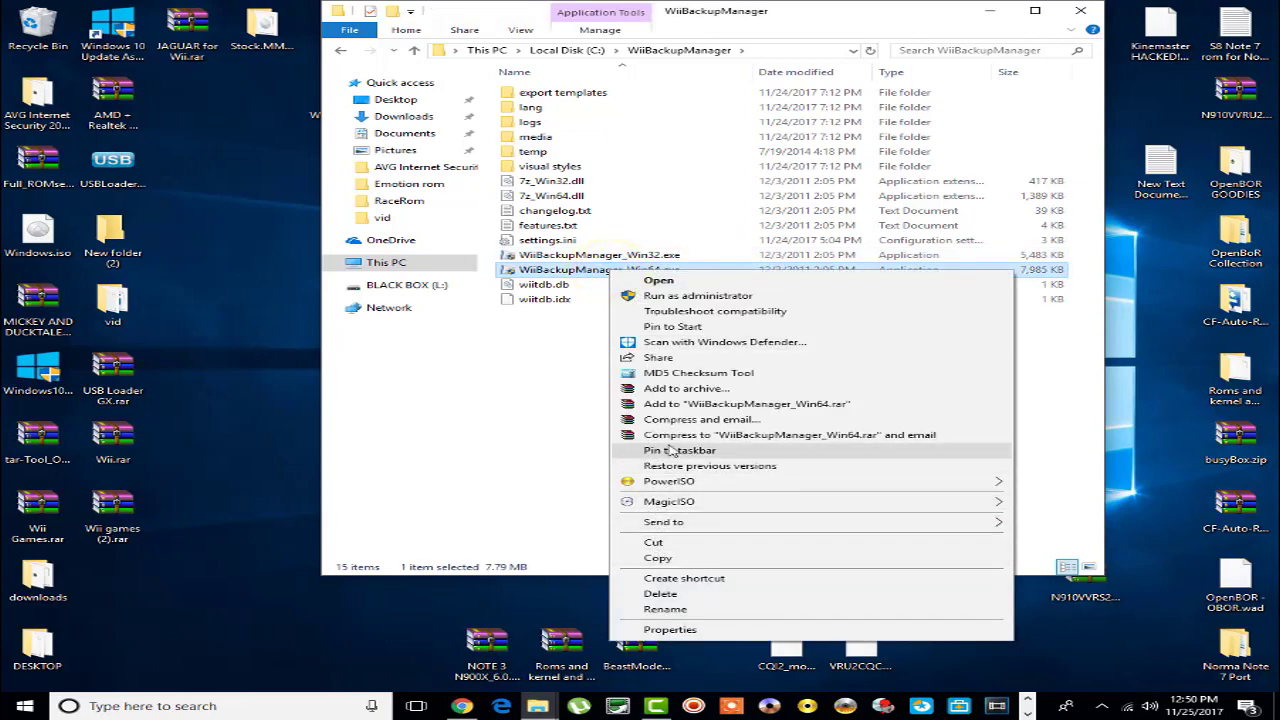
click(666, 578)
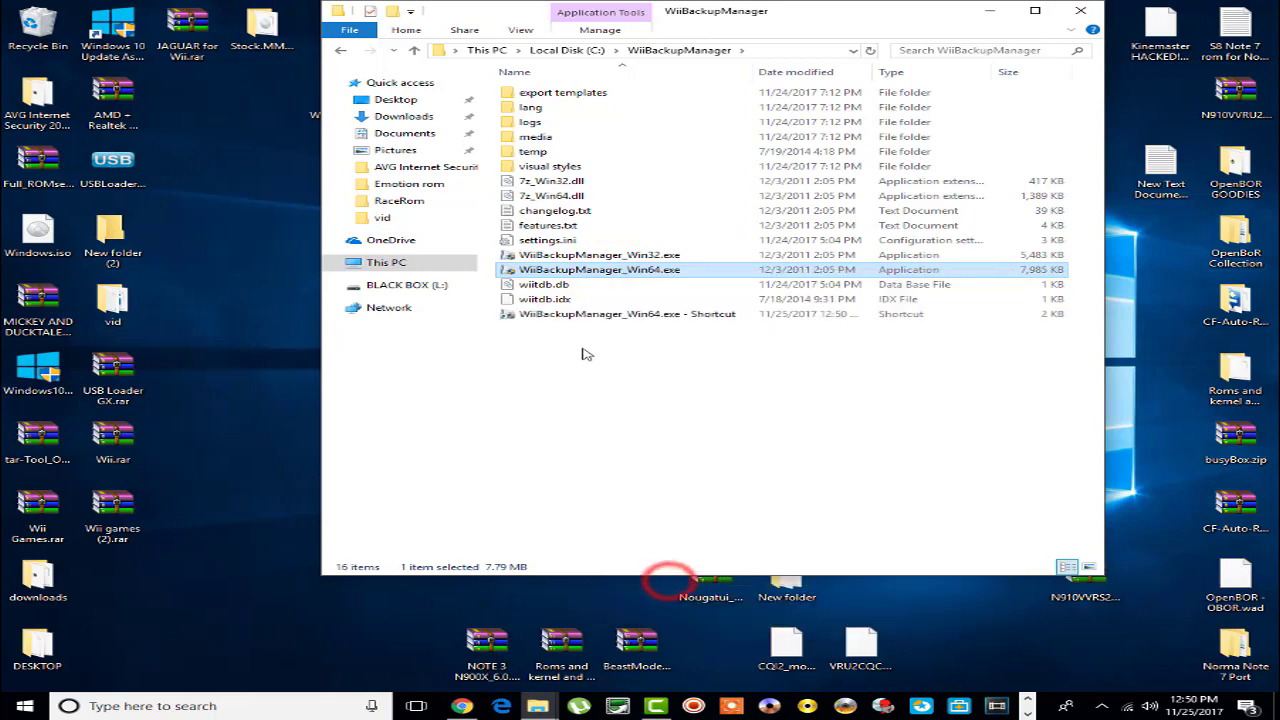
click(596, 287)
drag(603, 289, 190, 260)
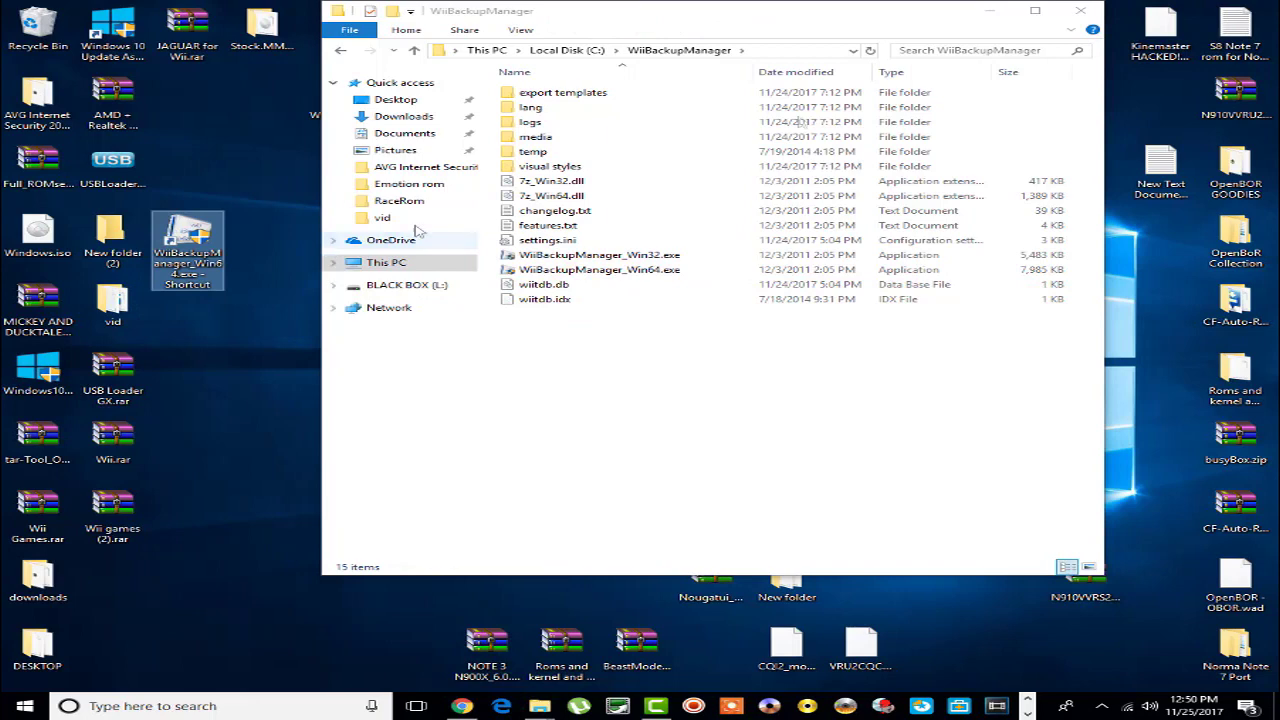
click(1080, 10)
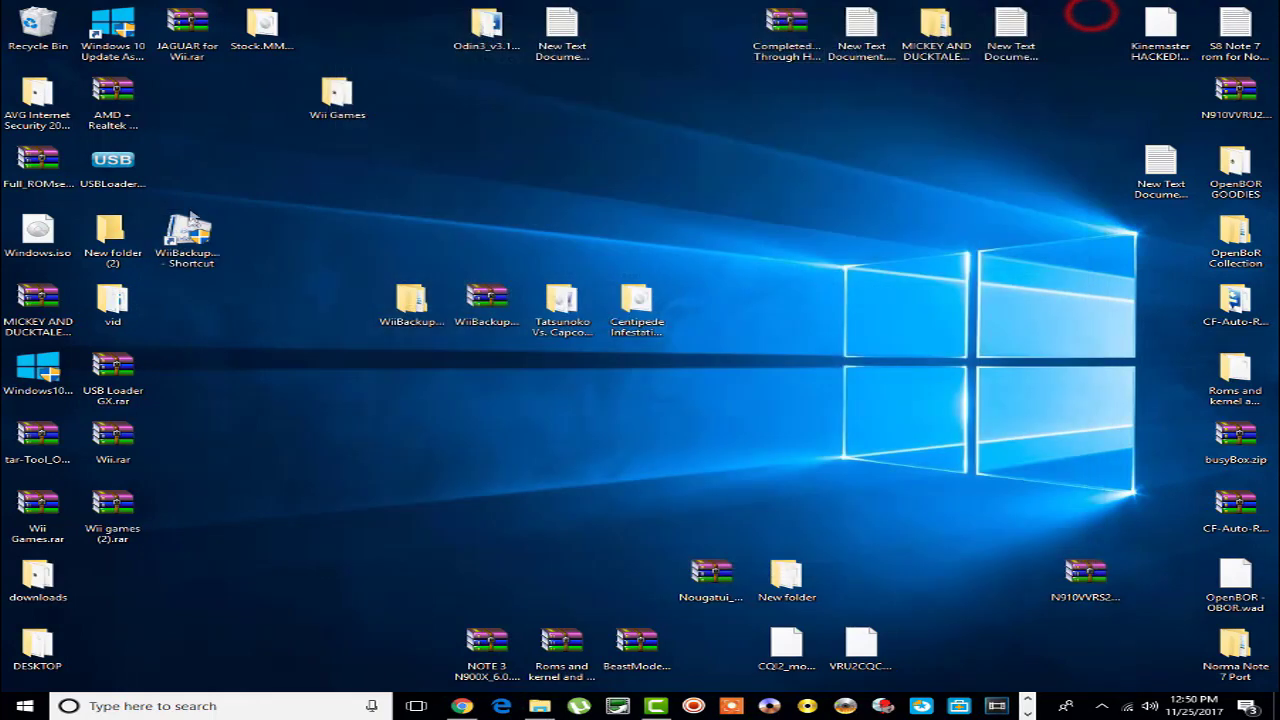
- Pin the WiiBackupManager_Win64.exe shortcut to the taskbar and delete it from the desktop
right_click(195, 235)
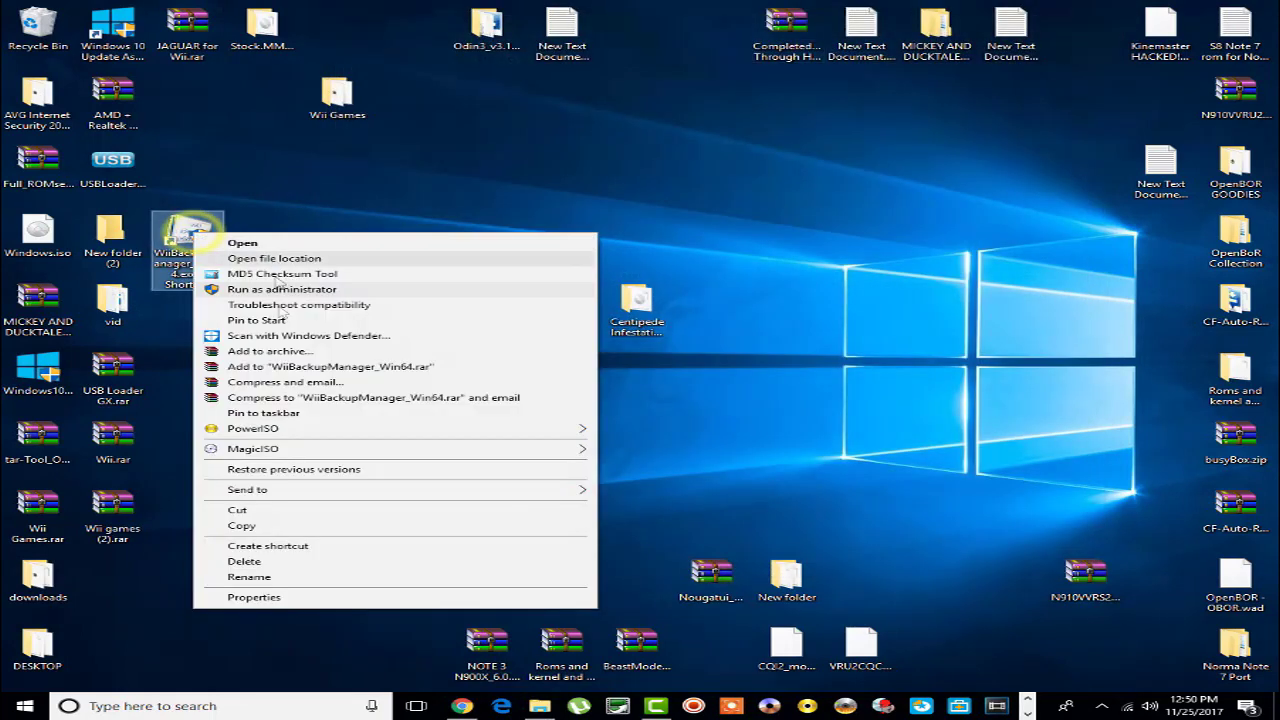
click(264, 412)
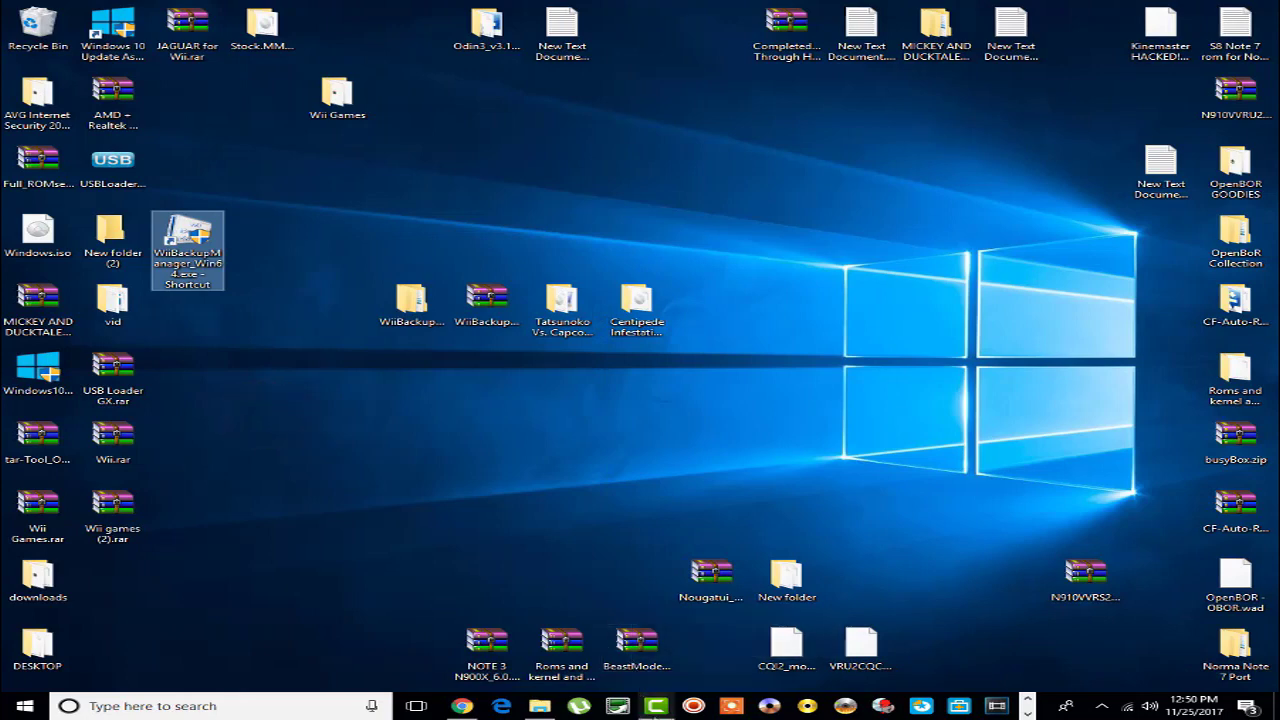
right_click(230, 252)
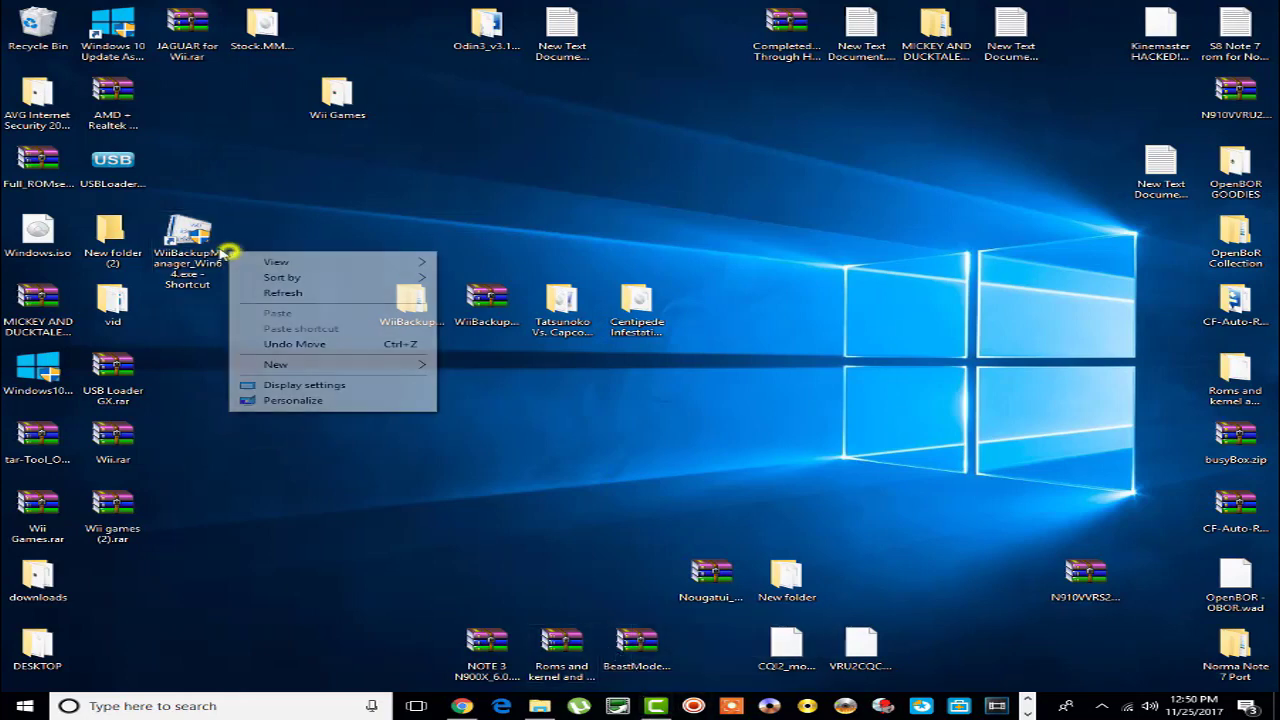
right_click(206, 240)
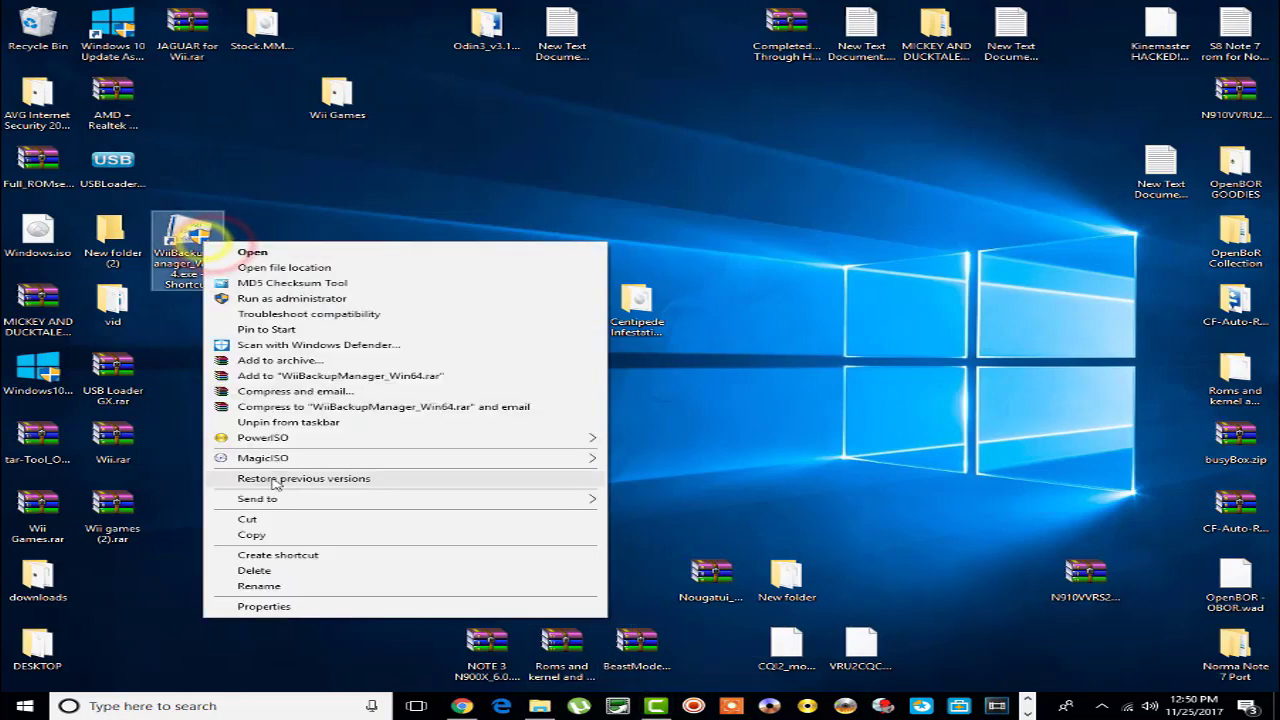
click(272, 571)
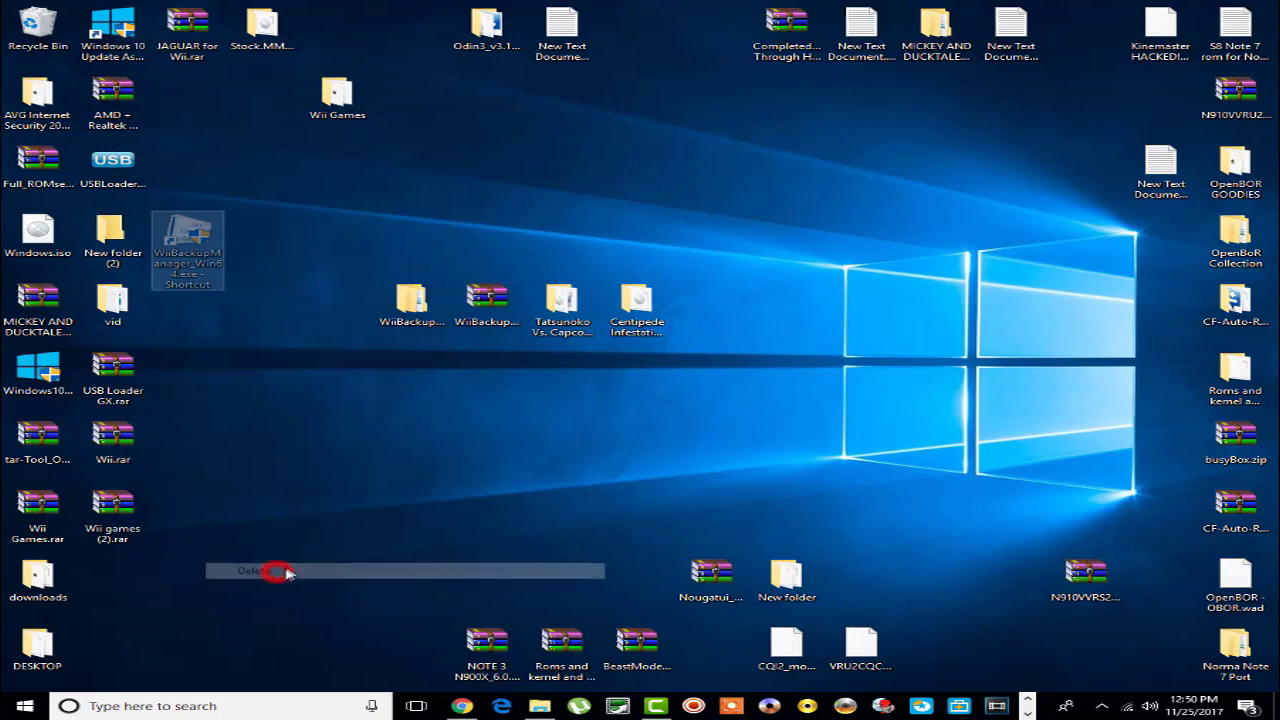
- Test the pinned Wii Backup Manager shortcut by launching the program, and close it again
click(1027, 712)
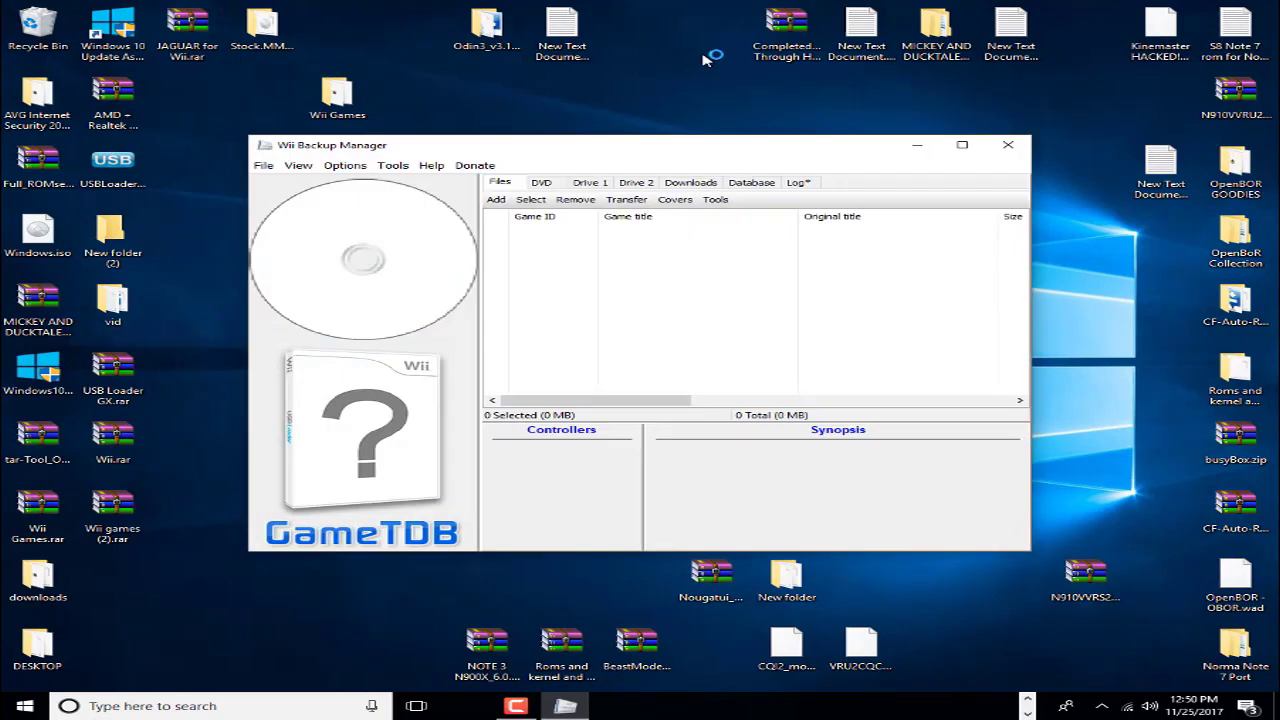
click(1006, 147)
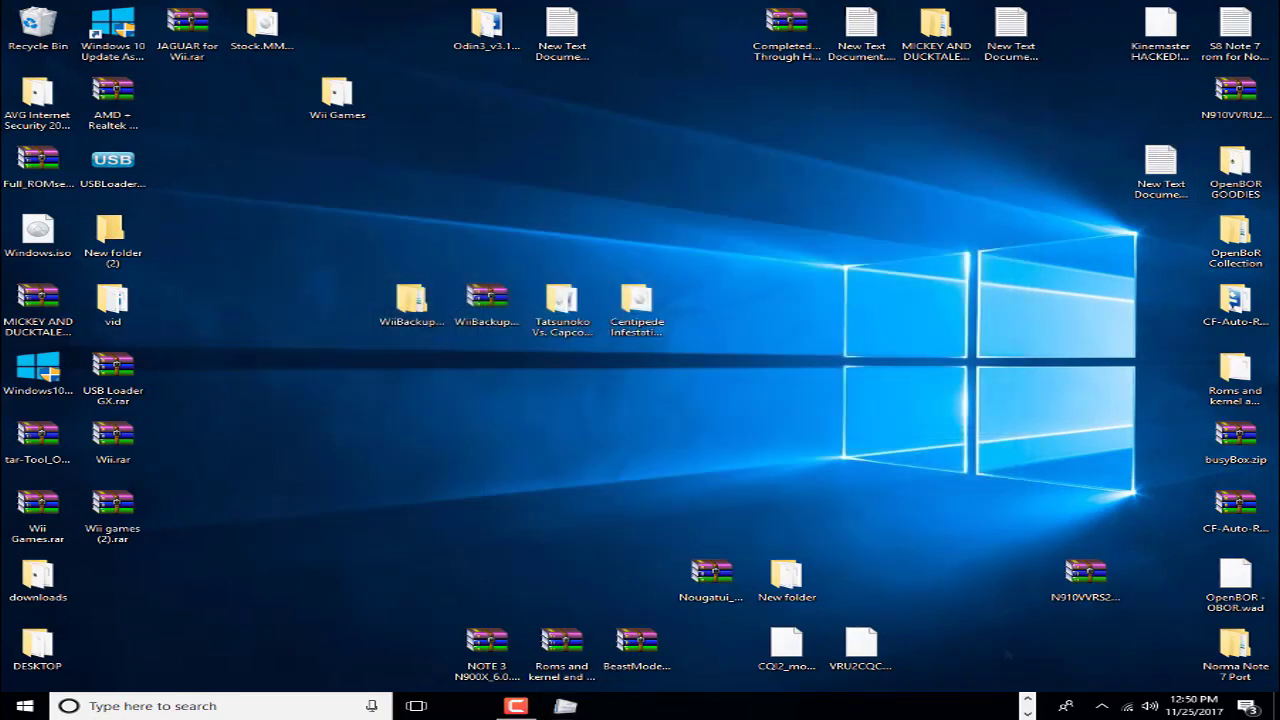
click(1028, 701)
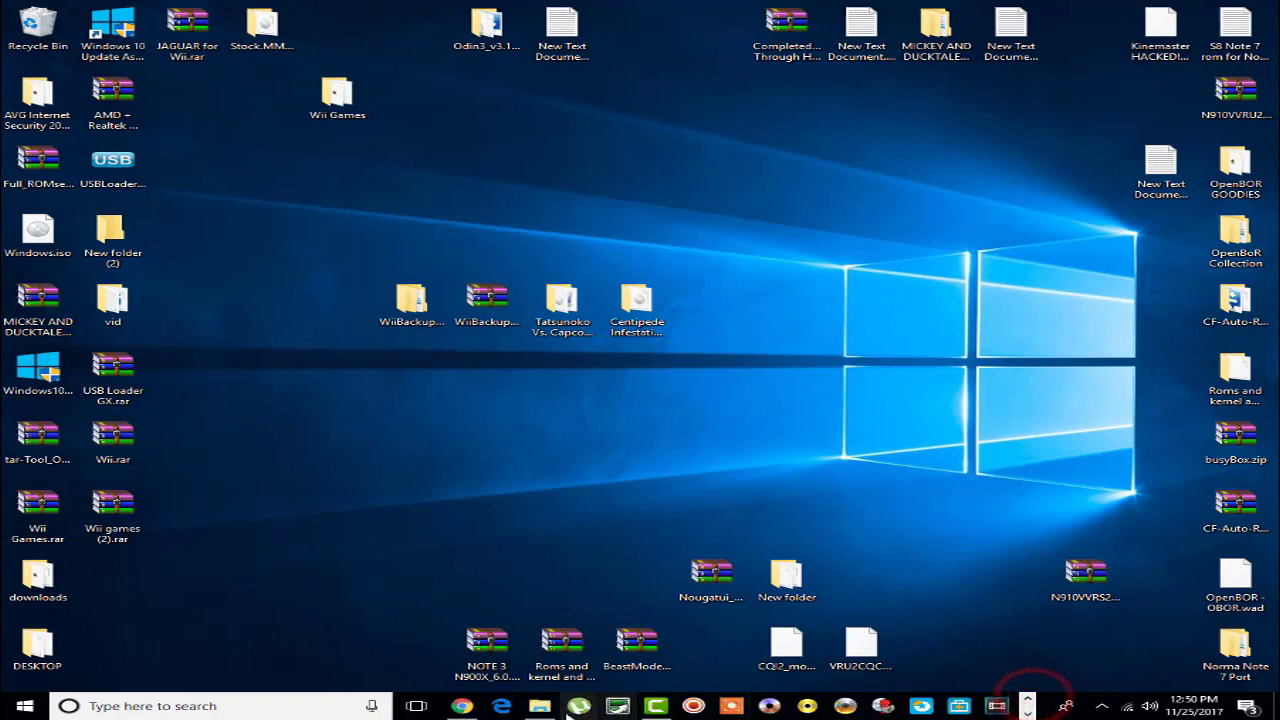
- Look through the BLACK BOX (L:) drive and the vid folder on the desktop
click(548, 710)
scroll(425, 323, down, 3)
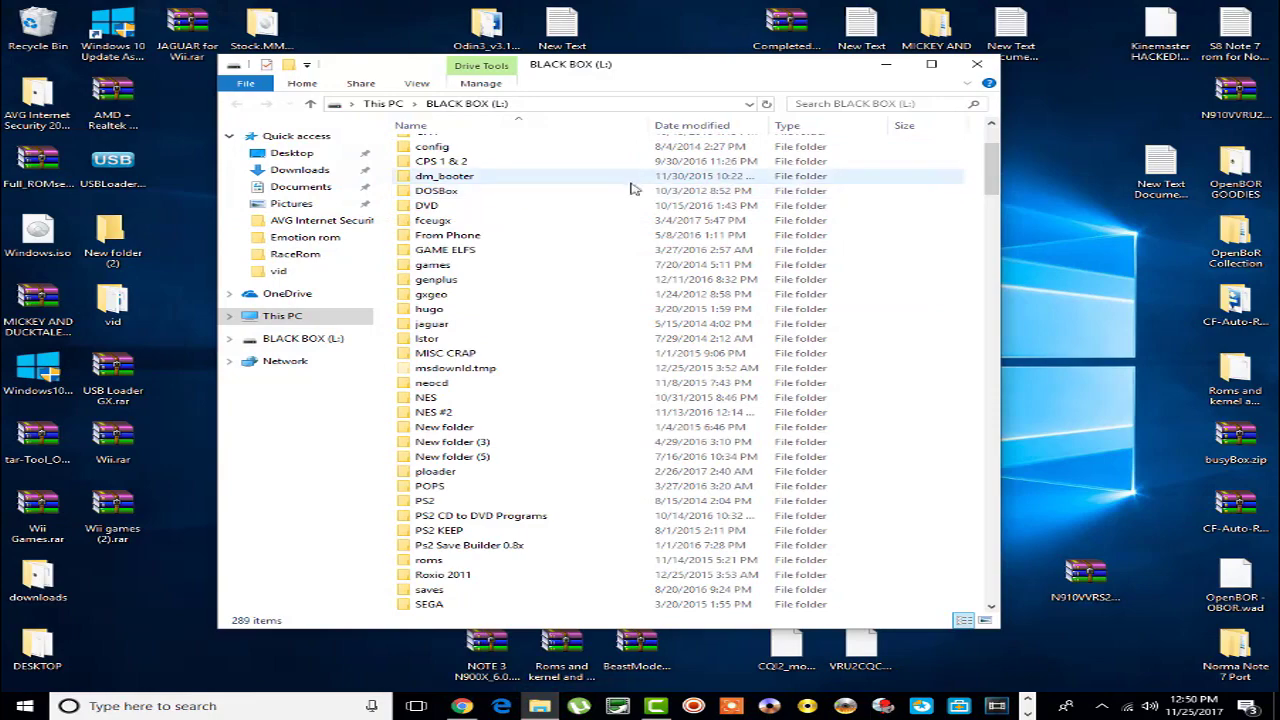
click(878, 65)
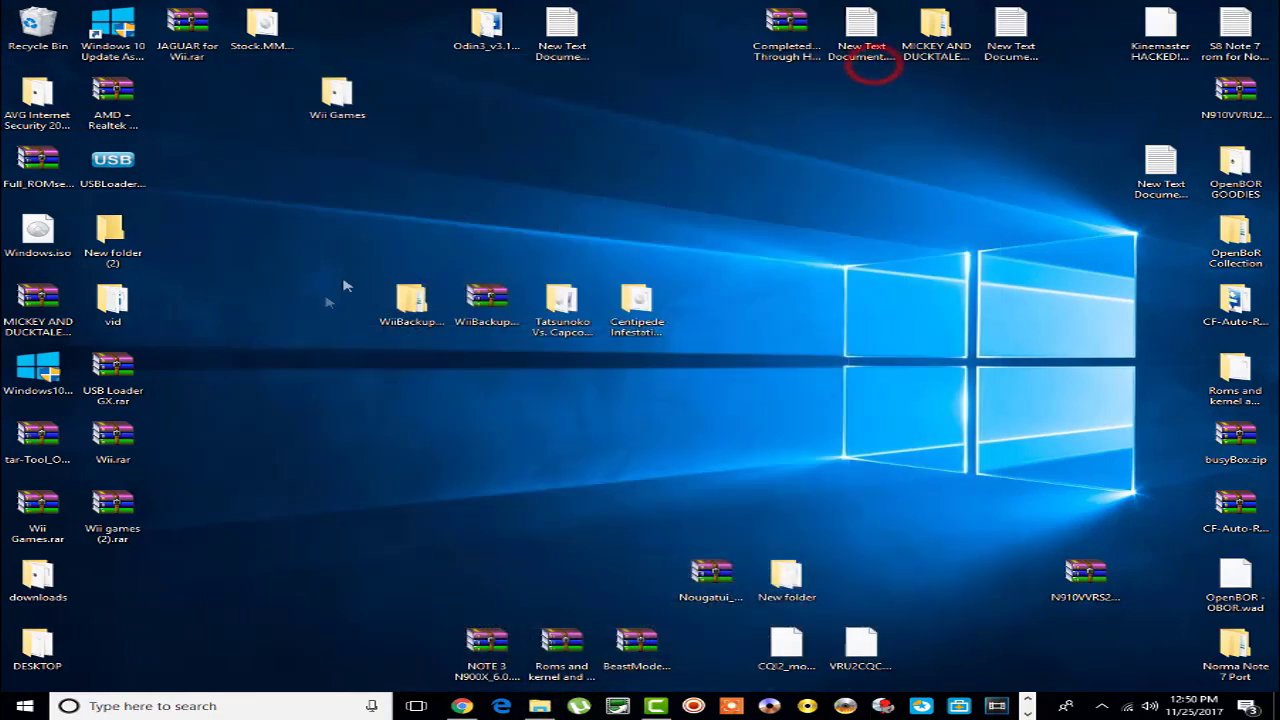
double_click(112, 300)
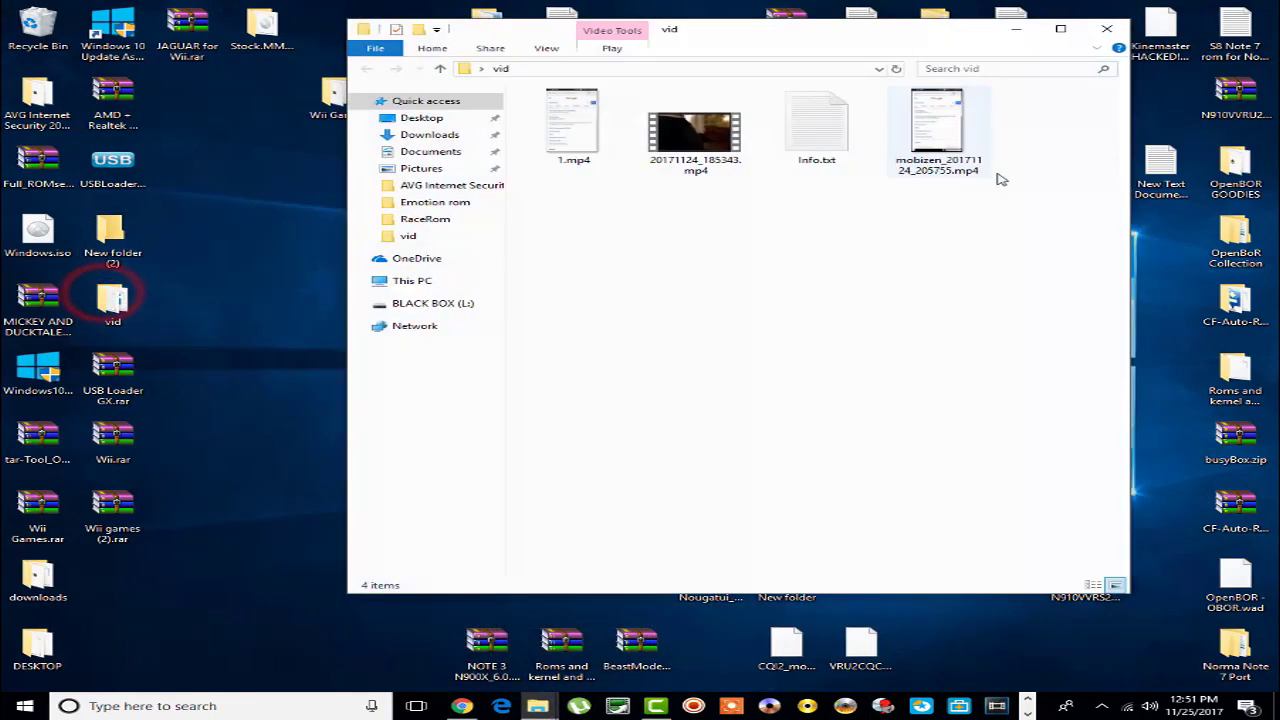
click(1106, 28)
- Browse to the wbfs folder on Local Disk (C:) and examine the Wii disc images in it
double_click(110, 235)
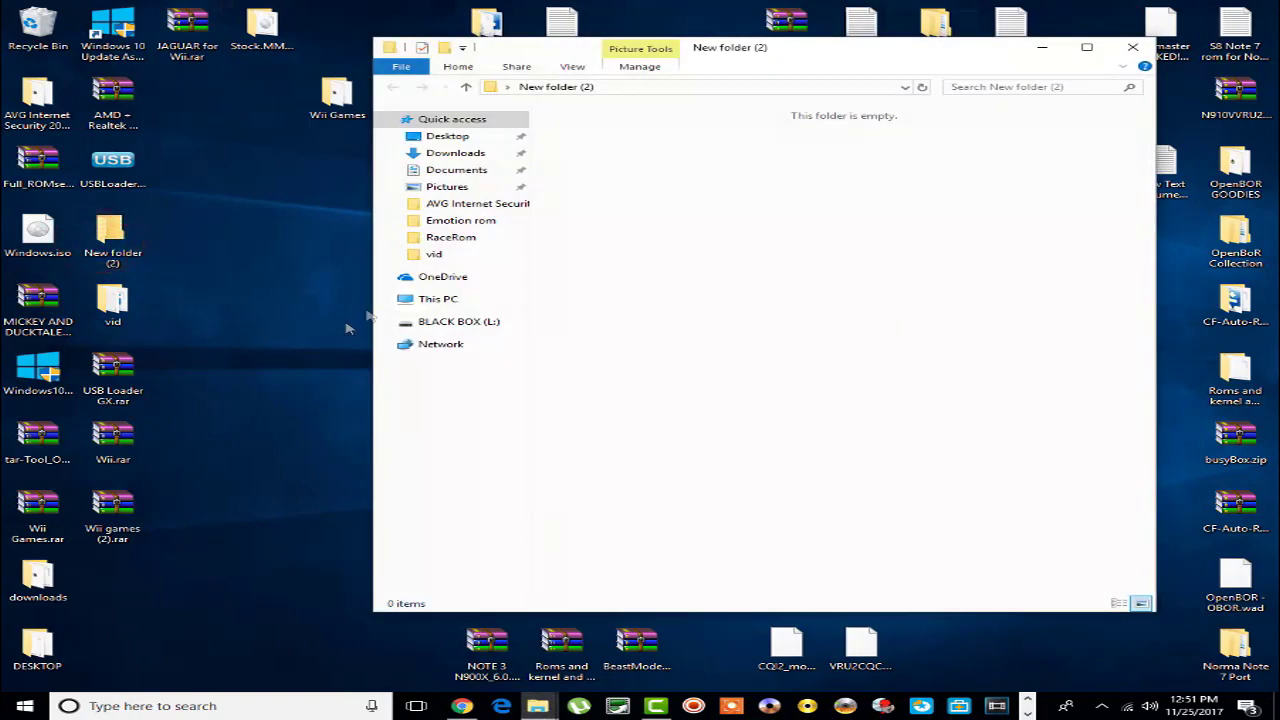
click(432, 298)
double_click(703, 340)
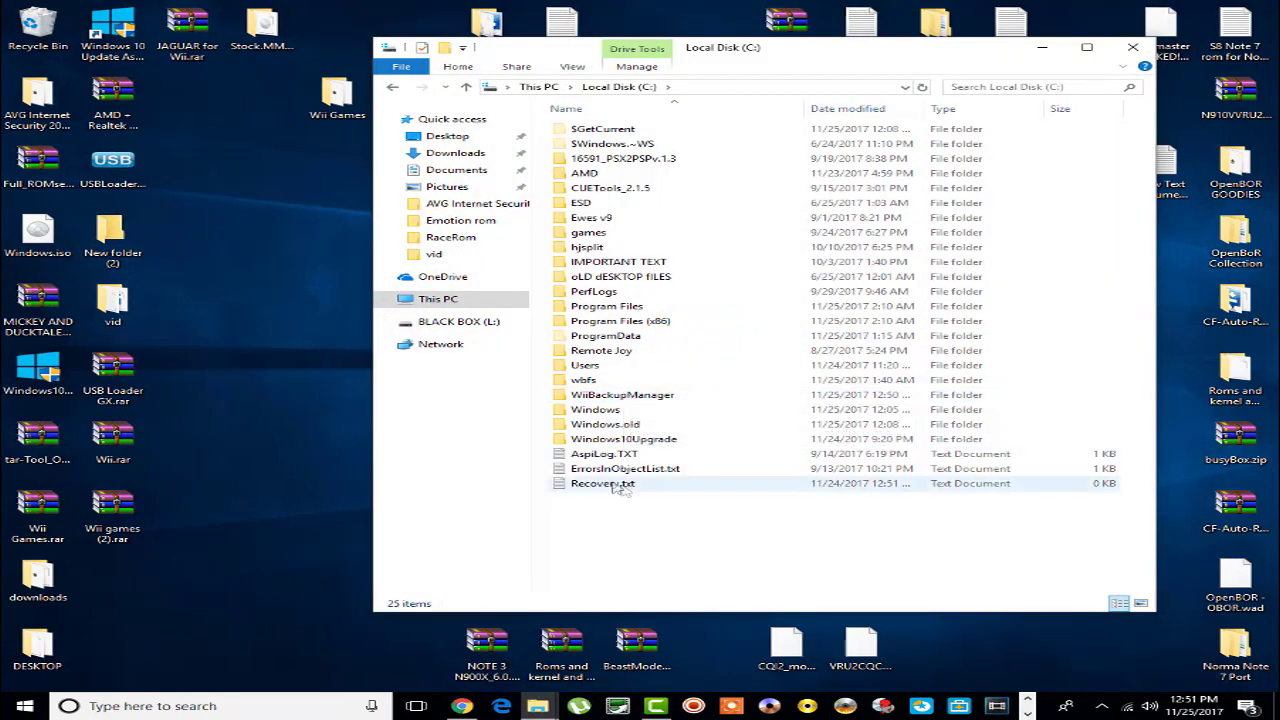
click(589, 381)
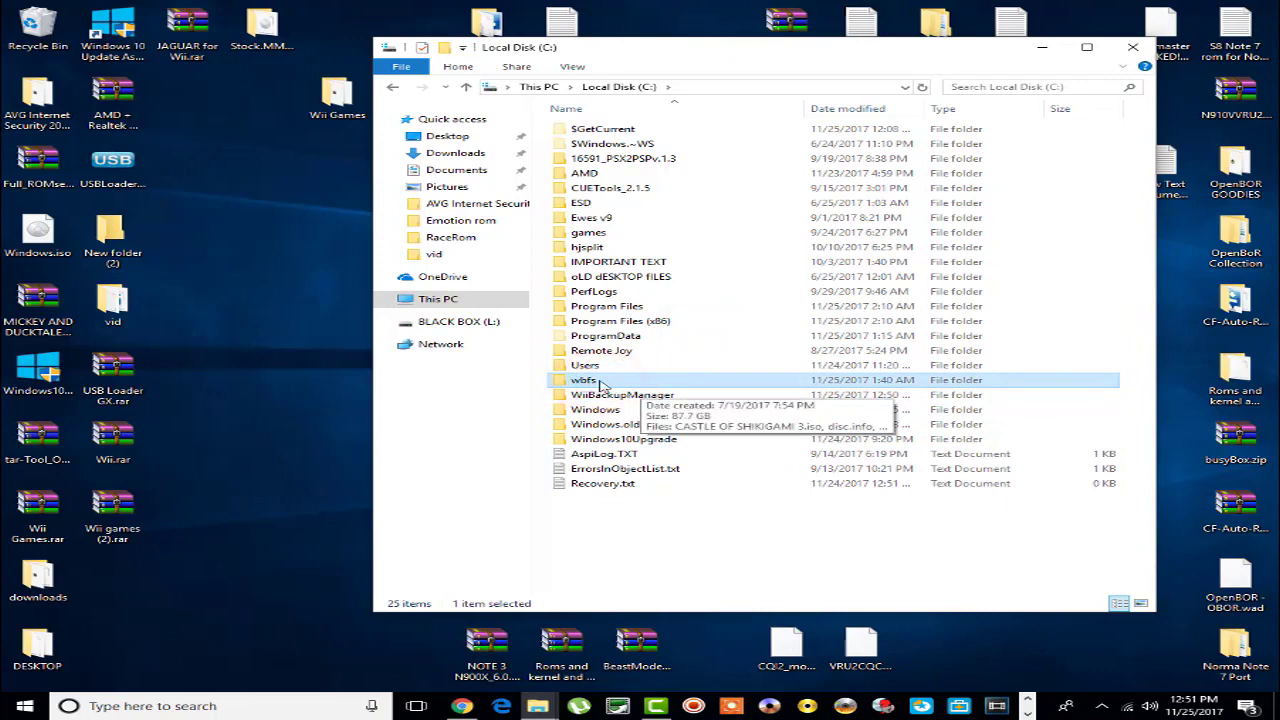
double_click(601, 383)
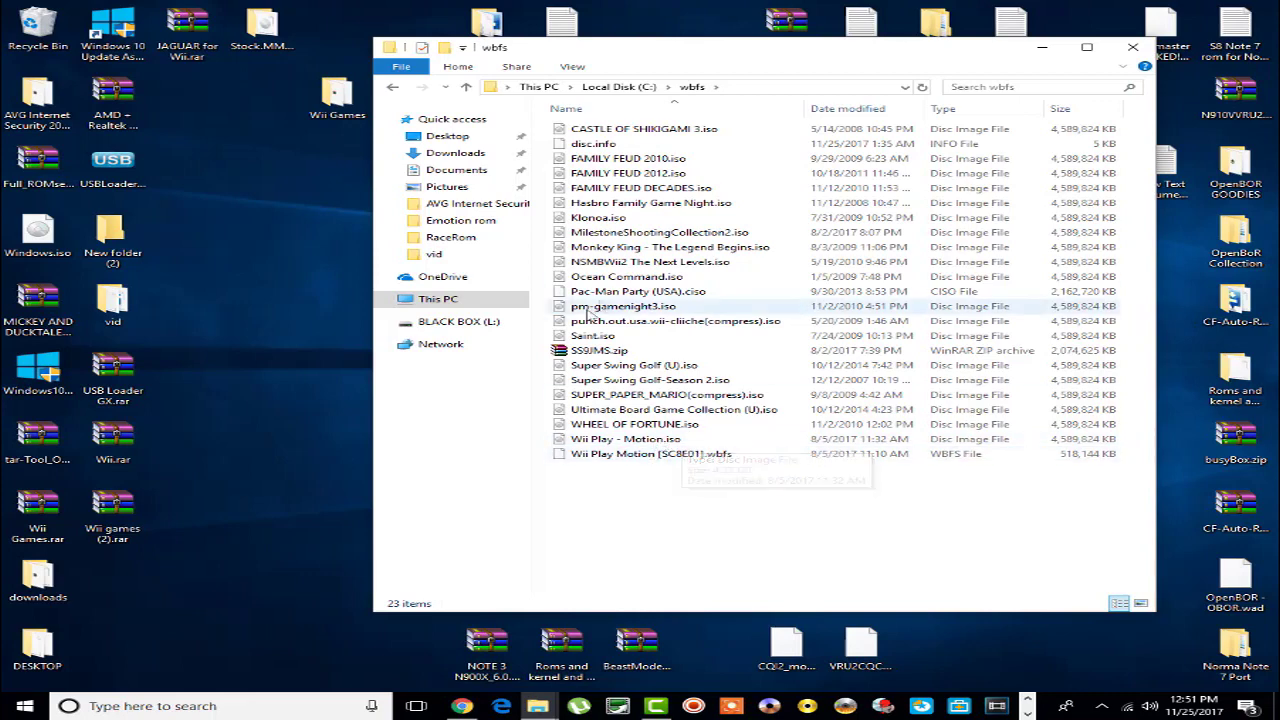
- Rename the wbfs folder on Local Disk (C:) to wii
click(393, 89)
right_click(620, 381)
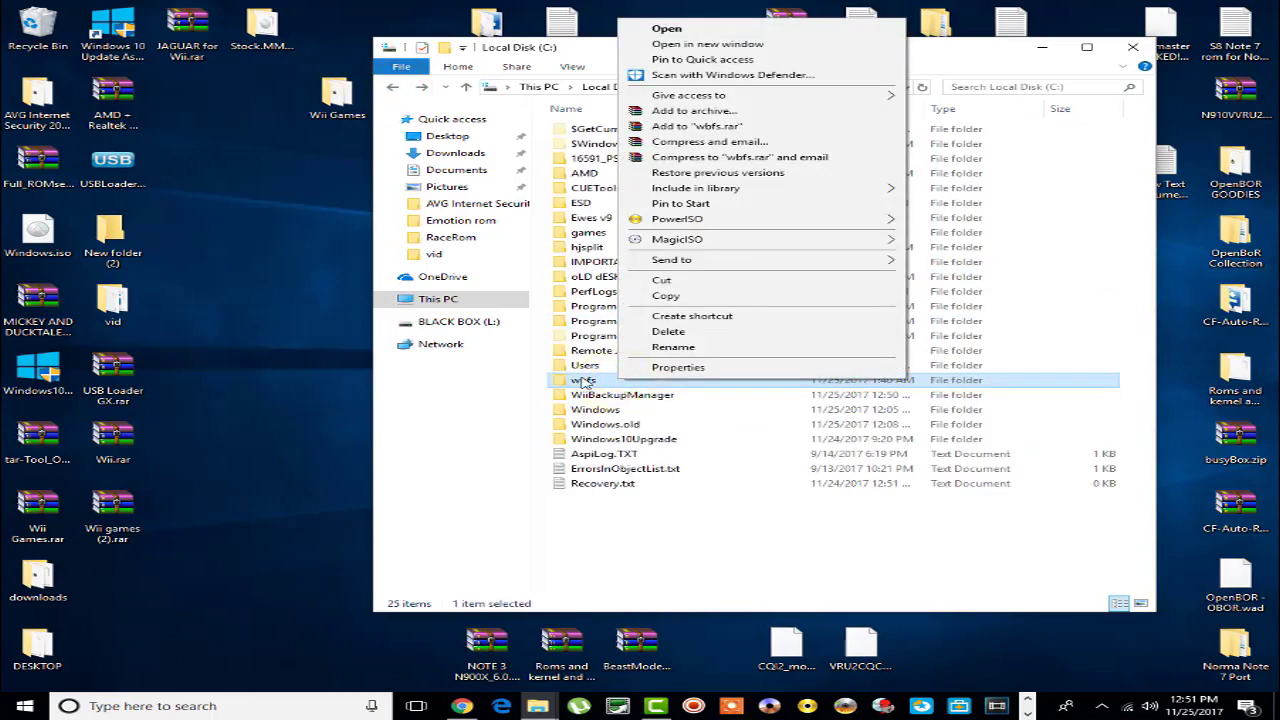
click(673, 347)
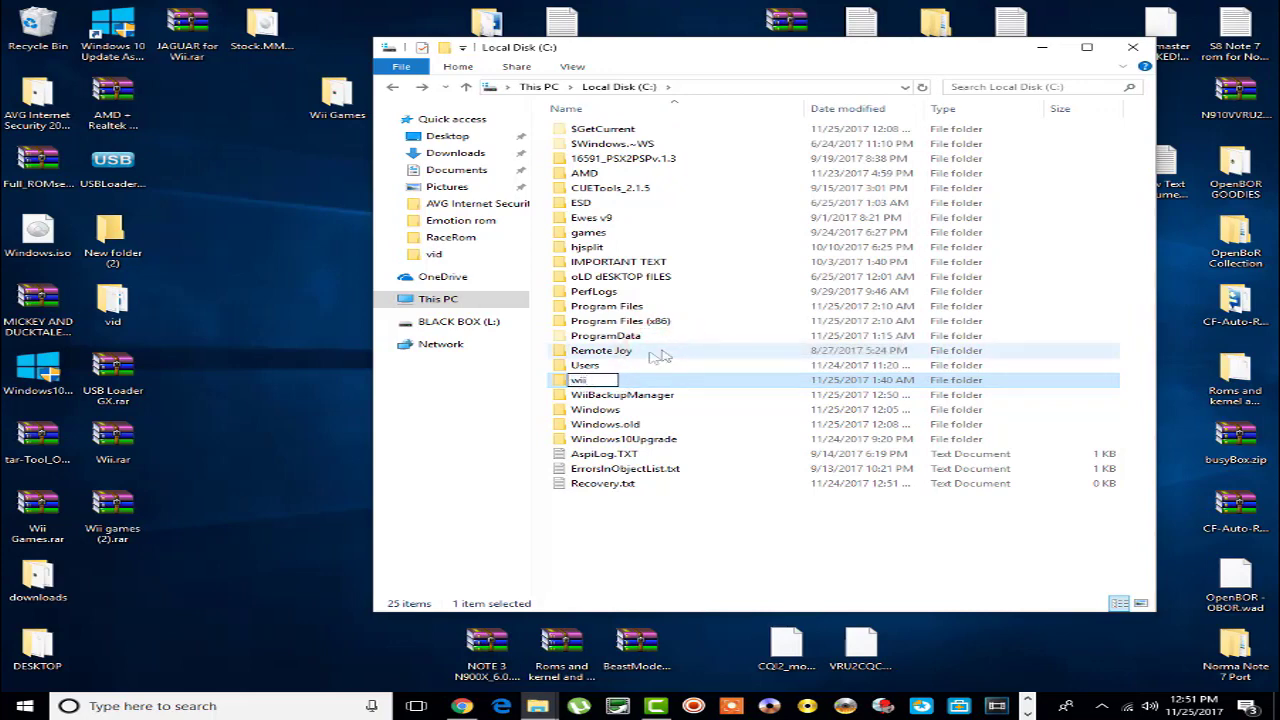
click(647, 547)
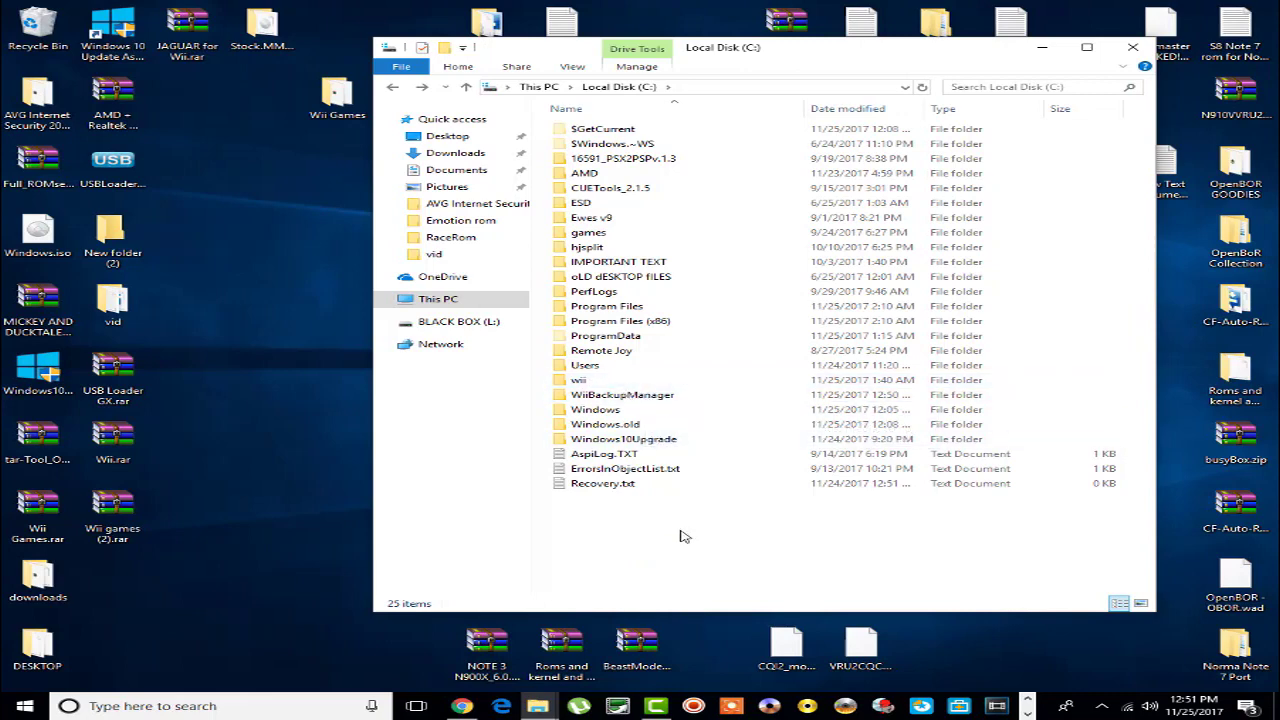
- Create a new folder named wbfs on Local Disk (C:)
right_click(658, 520)
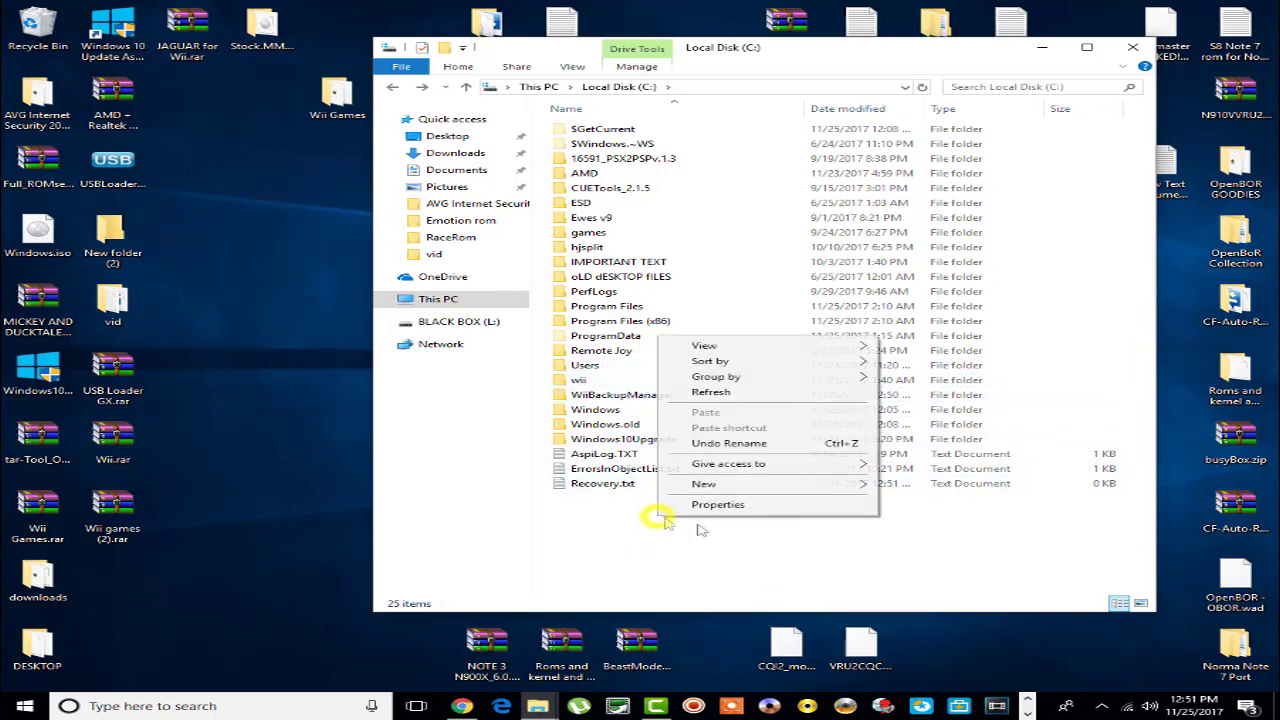
click(905, 490)
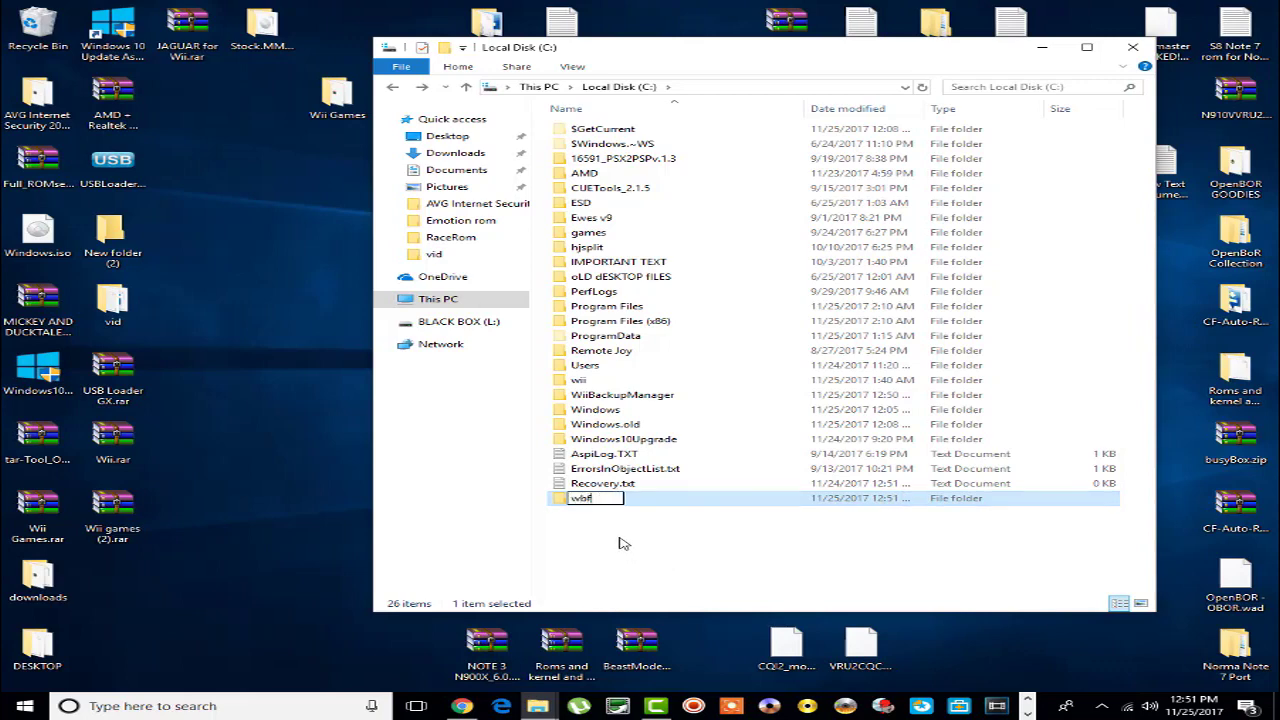
click(619, 540)
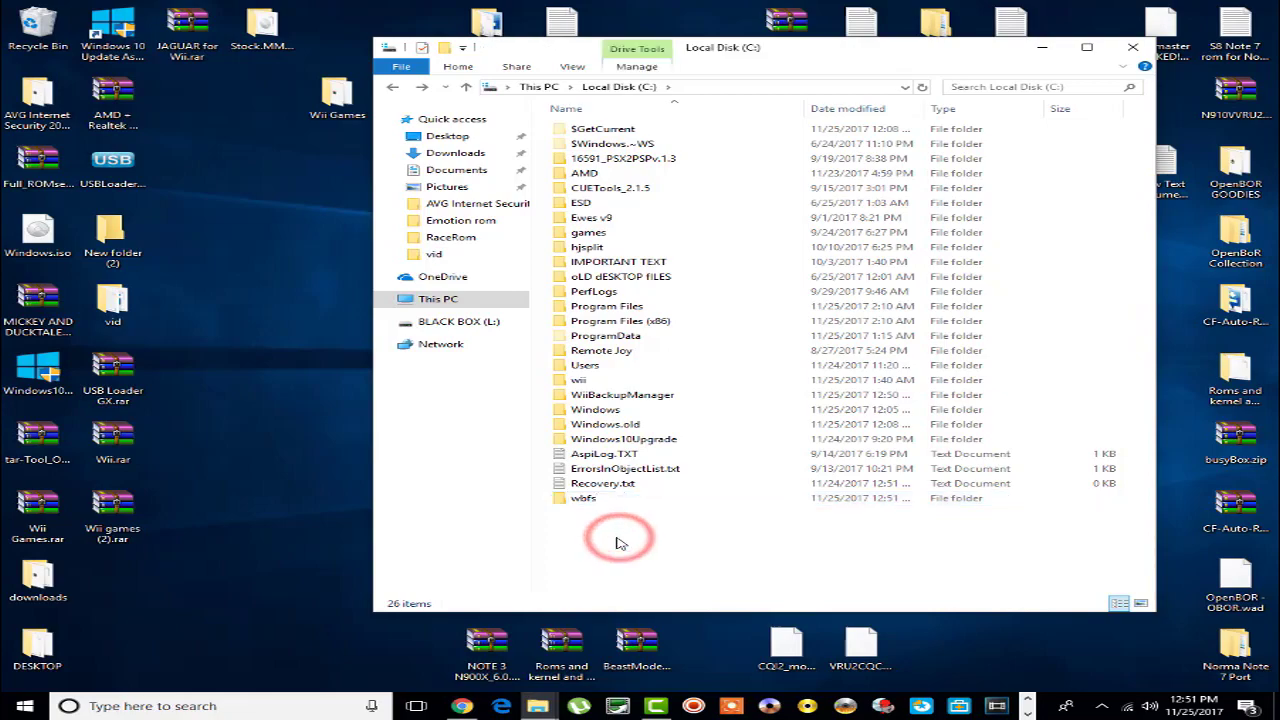
- Move Centipede.iso from the Centipede Infestation desktop folder into the wbfs folder on Local Disk (C:), and close the source folder
drag(810, 55, 1052, 118)
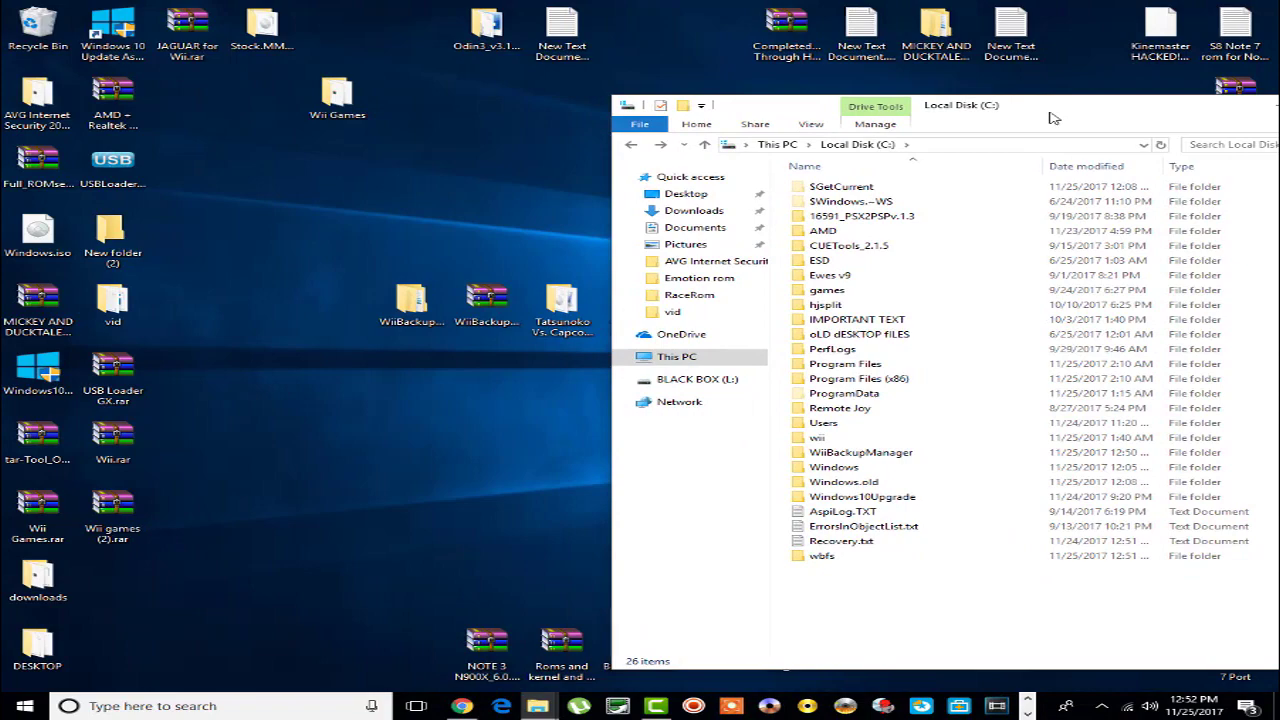
drag(1052, 118, 1040, 110)
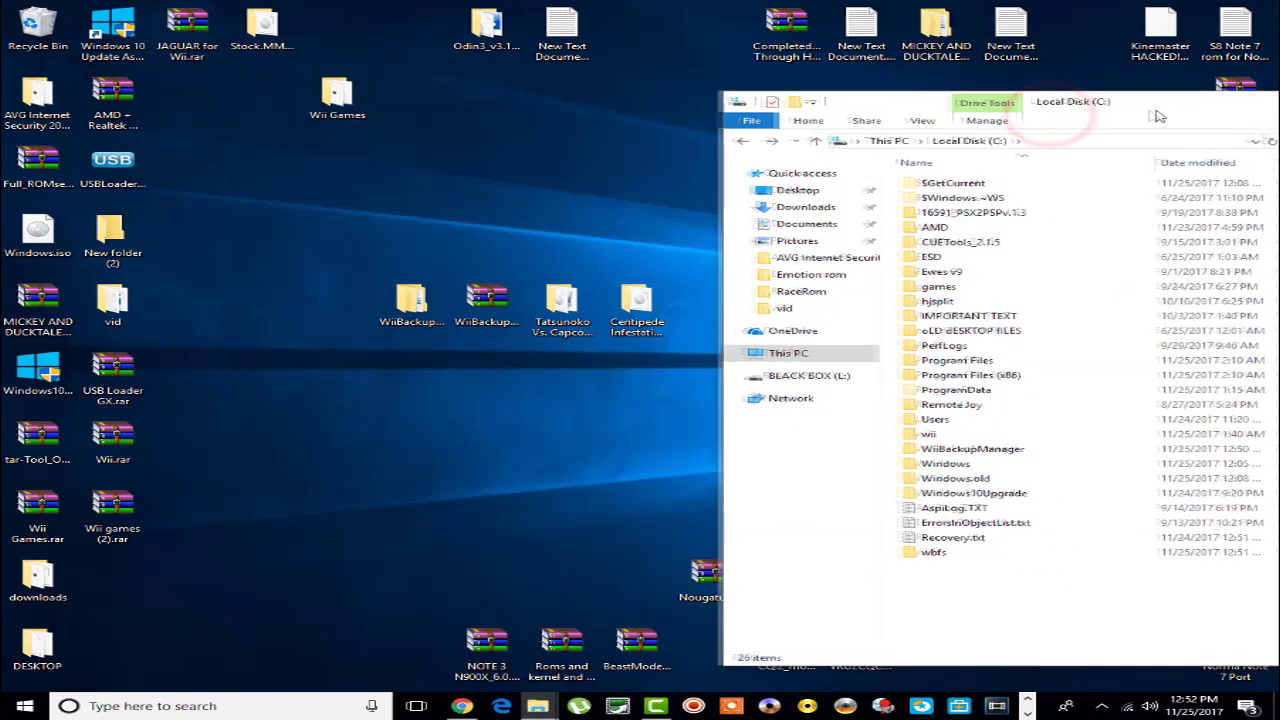
double_click(1014, 553)
double_click(636, 326)
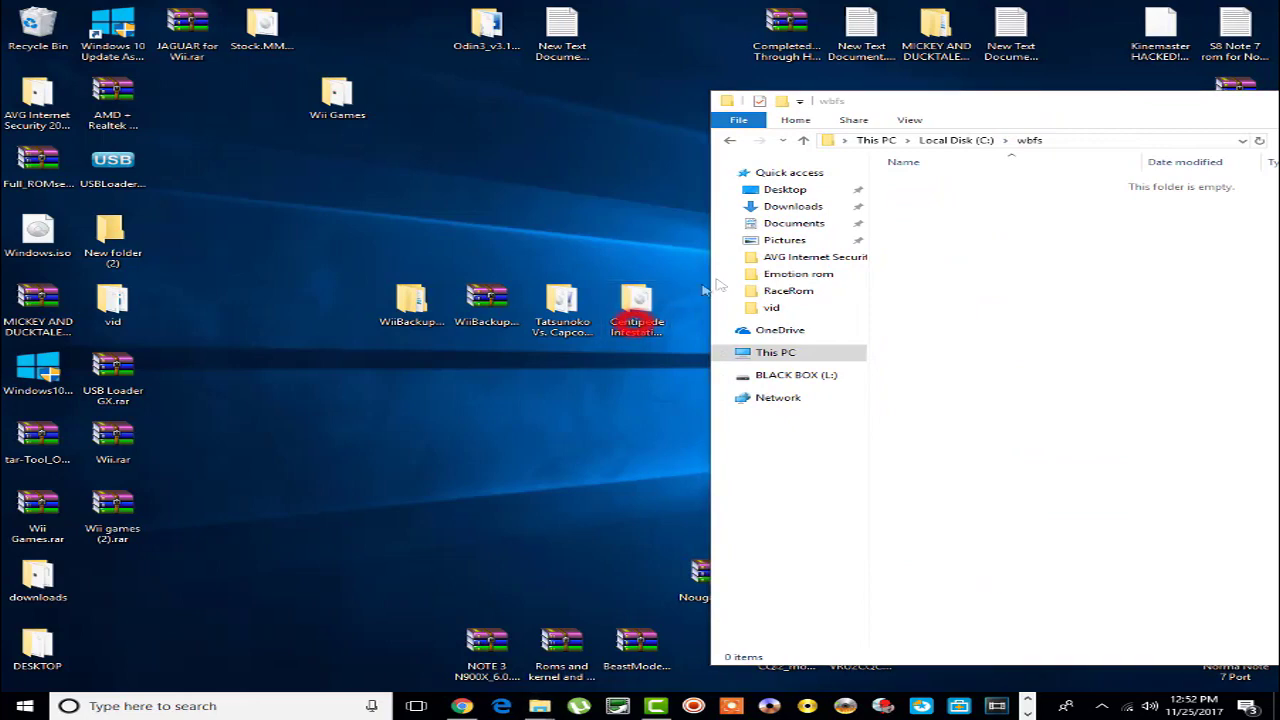
click(303, 94)
drag(303, 94, 991, 324)
drag(514, 93, 1020, 294)
click(767, 14)
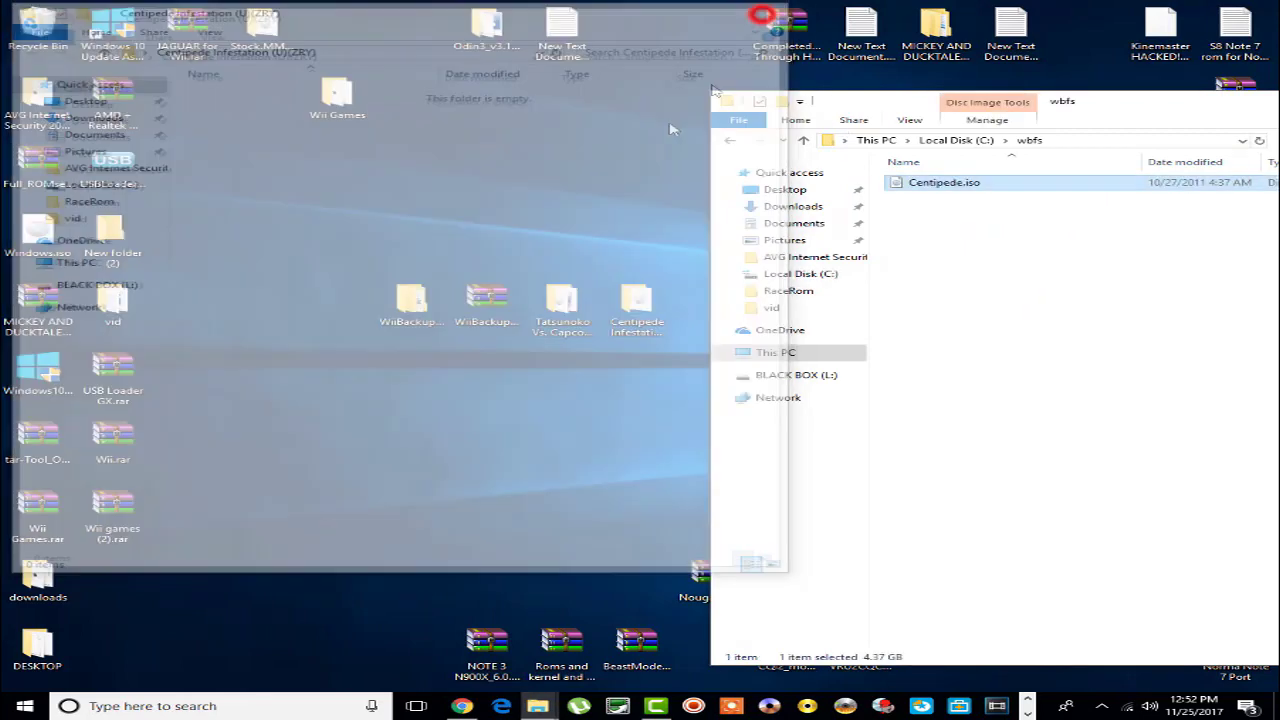
- Move the Tatsunoko vs. Capcom disc image from its desktop folder into the wbfs folder, and close the source folder
click(570, 310)
double_click(570, 310)
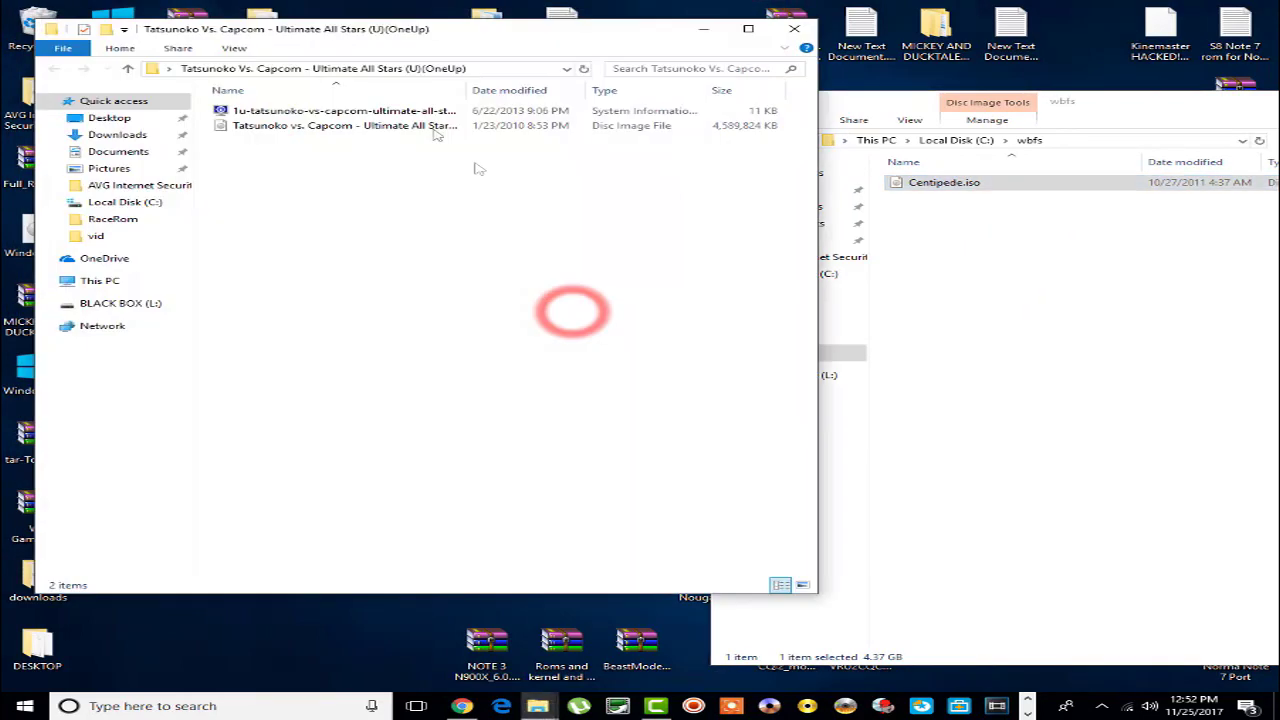
click(348, 125)
drag(345, 130, 978, 270)
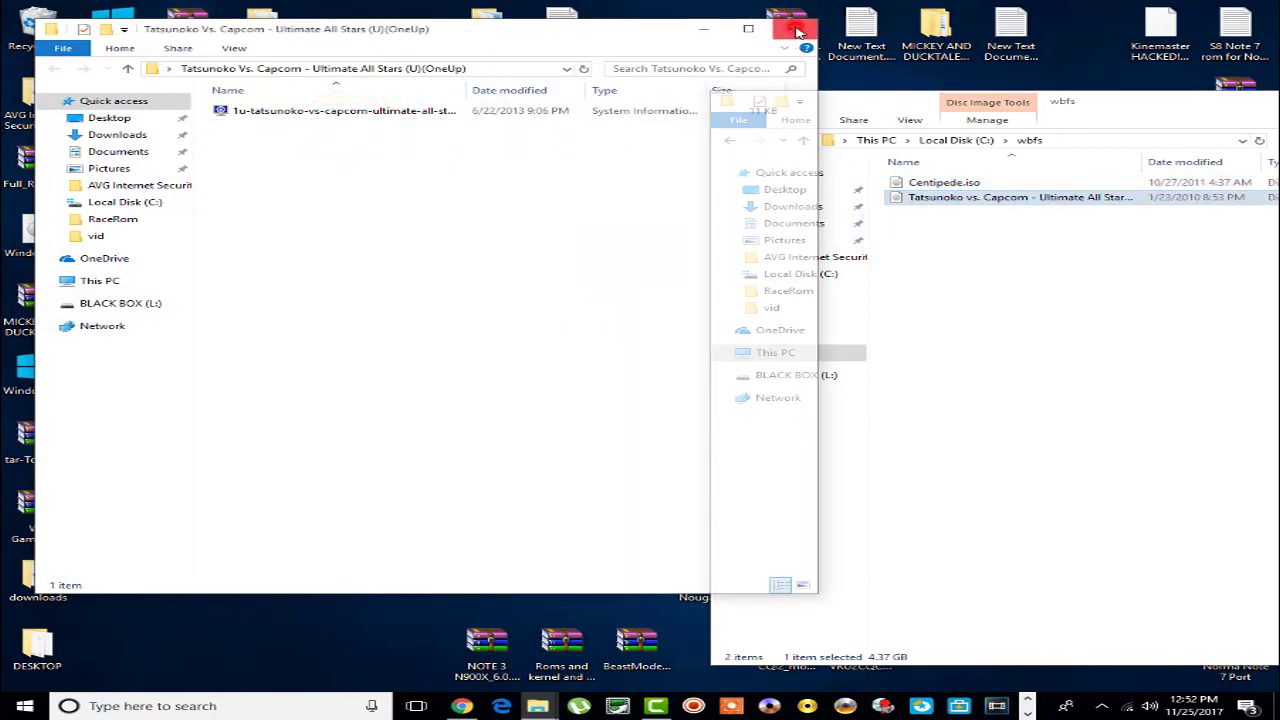
click(794, 28)
- Review the wbfs folder and its place on Local Disk (C:), and close the file window
click(1189, 118)
drag(1171, 114, 714, 119)
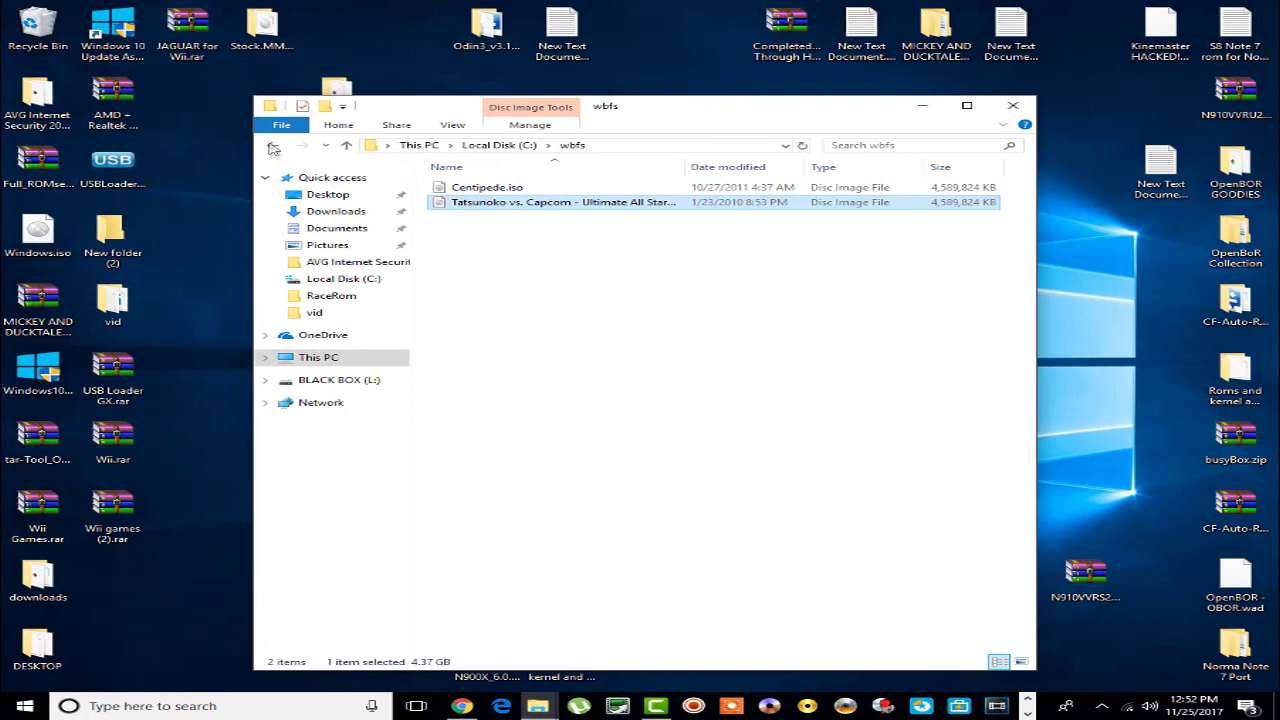
click(272, 145)
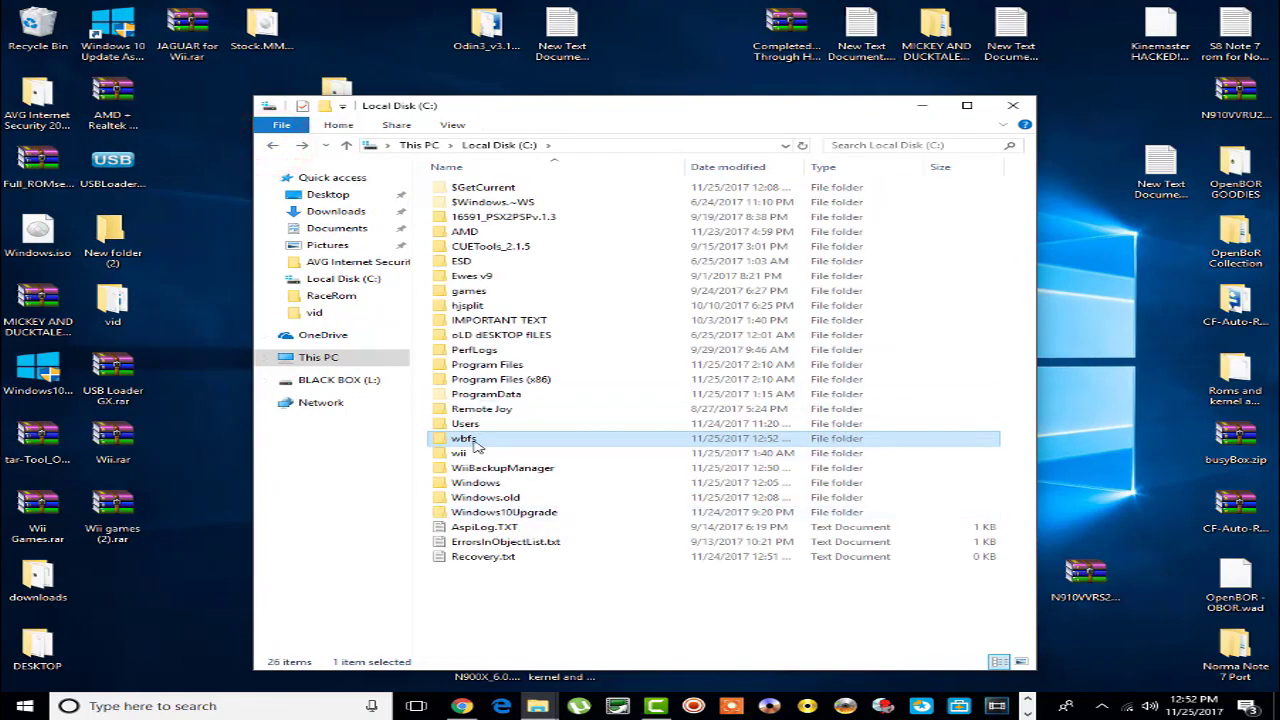
click(1013, 103)
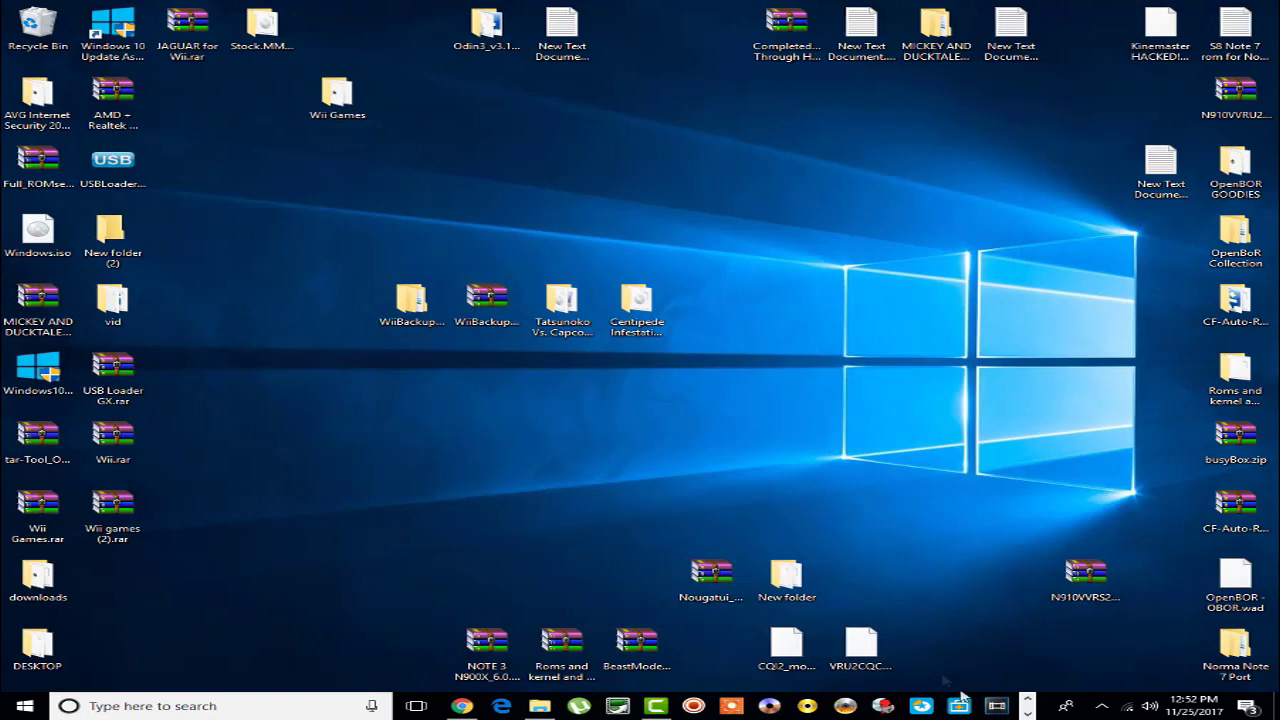
- Launch Wii Backup Manager from its pinned taskbar shortcut and reposition its window on the desktop
click(1027, 713)
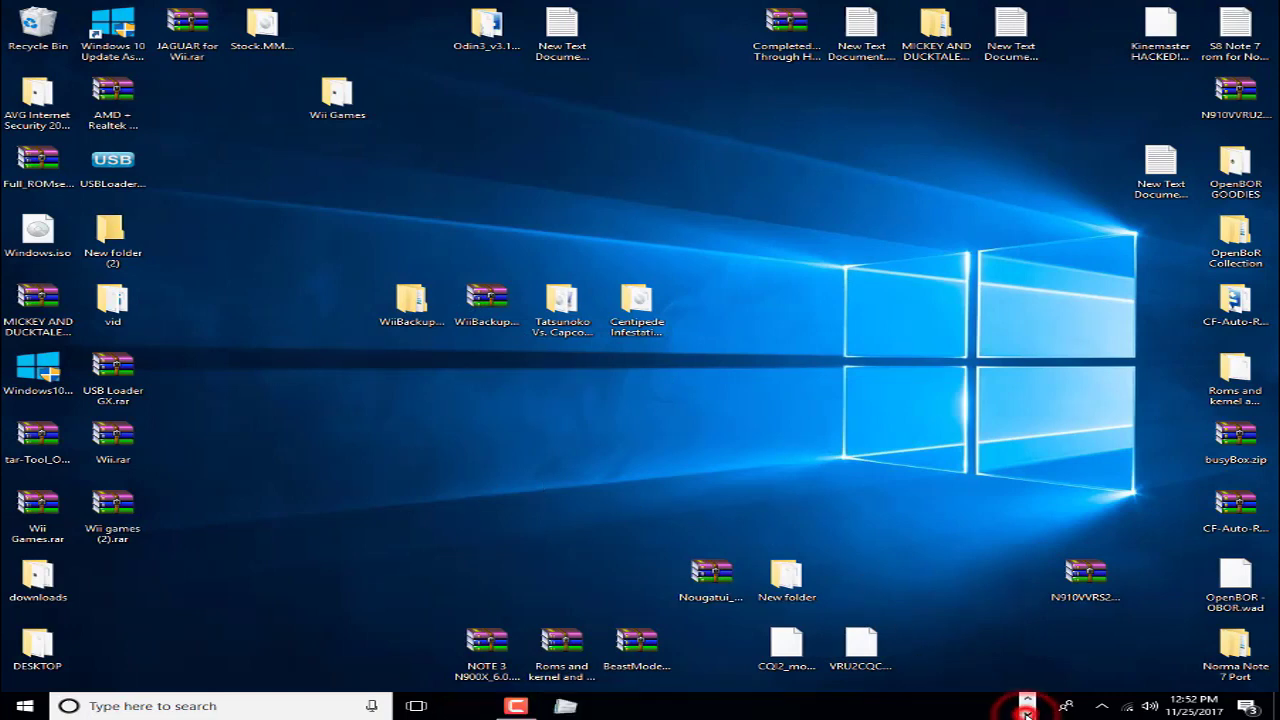
click(564, 708)
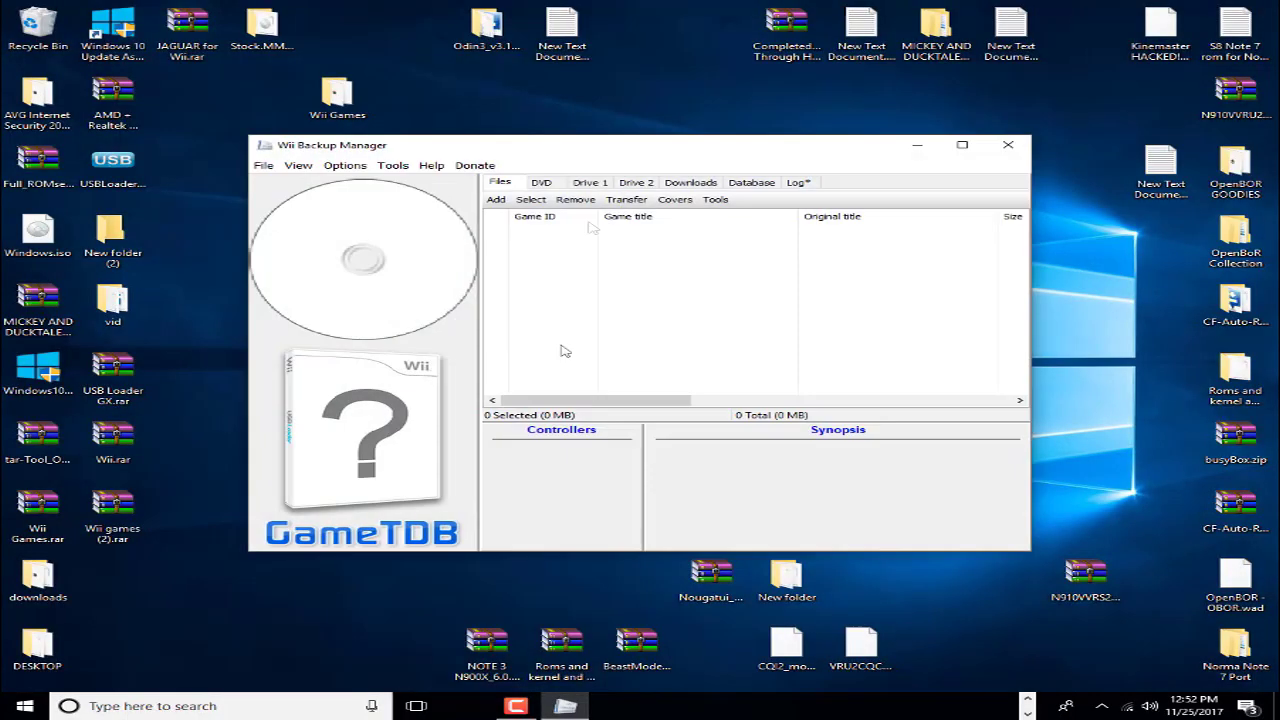
click(603, 155)
drag(603, 155, 759, 121)
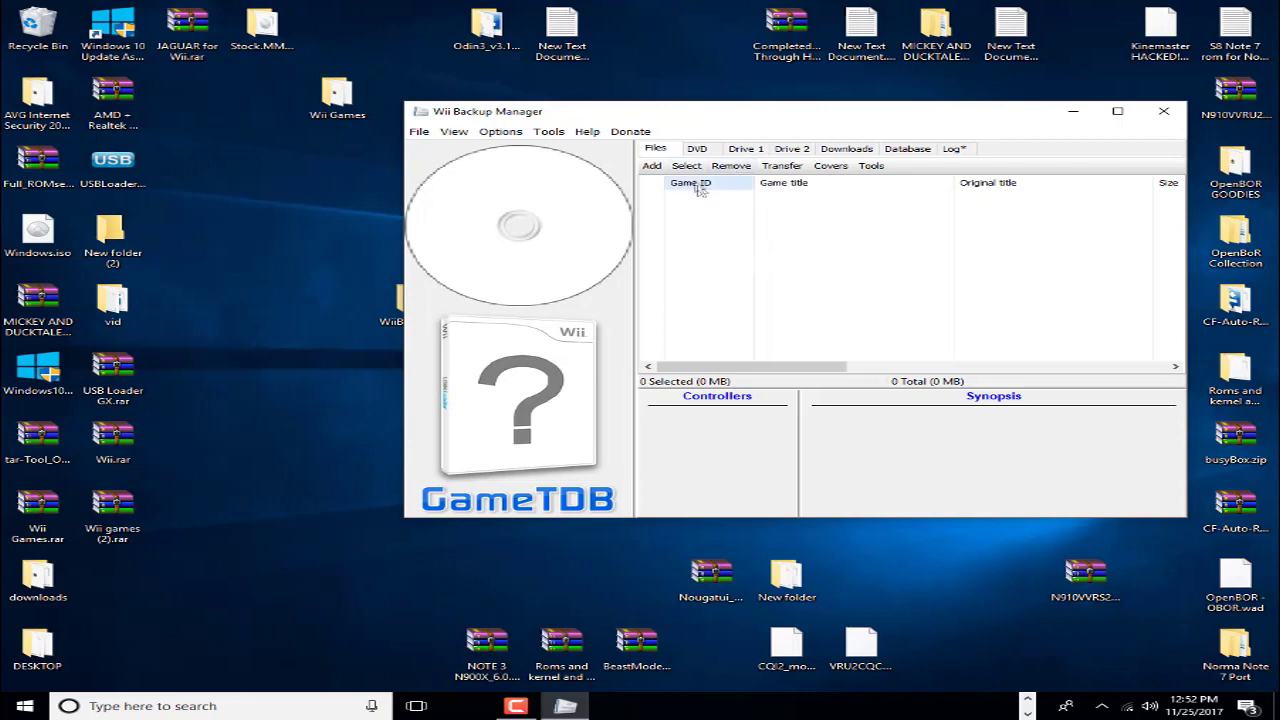
- Load Drive (C:) as Drive 1 to list the games in its wbfs folder
click(748, 152)
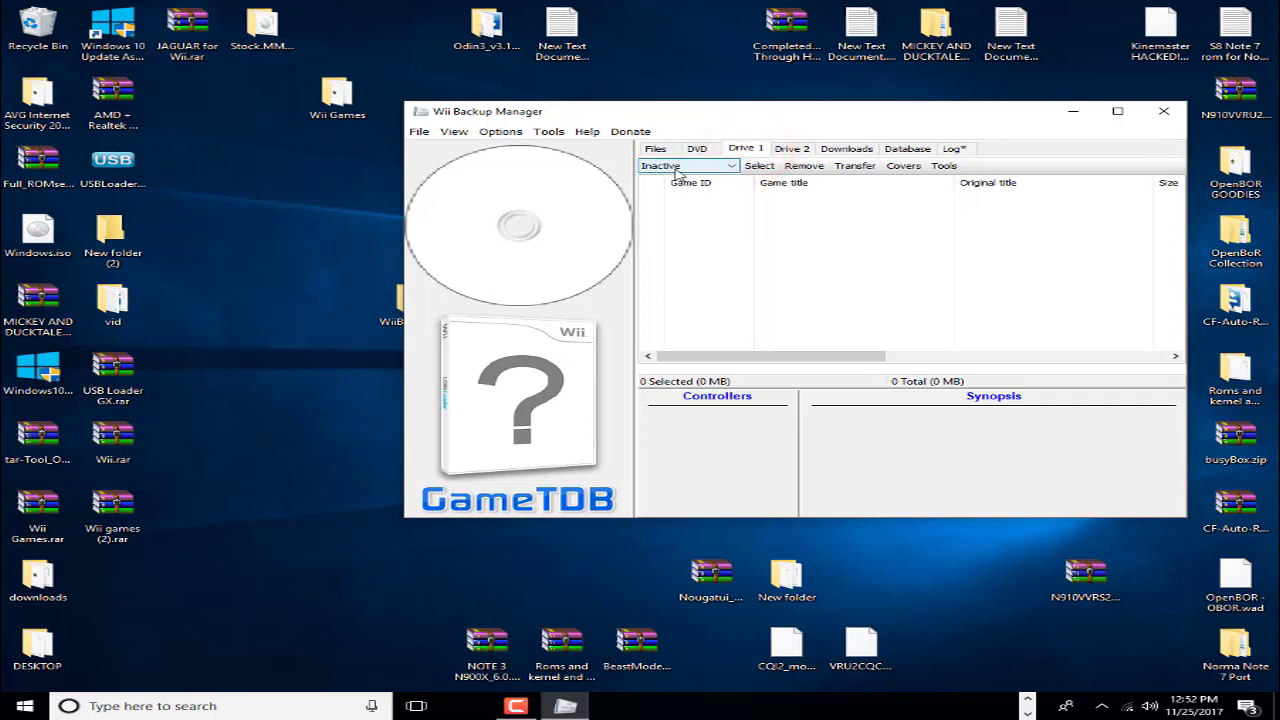
click(733, 167)
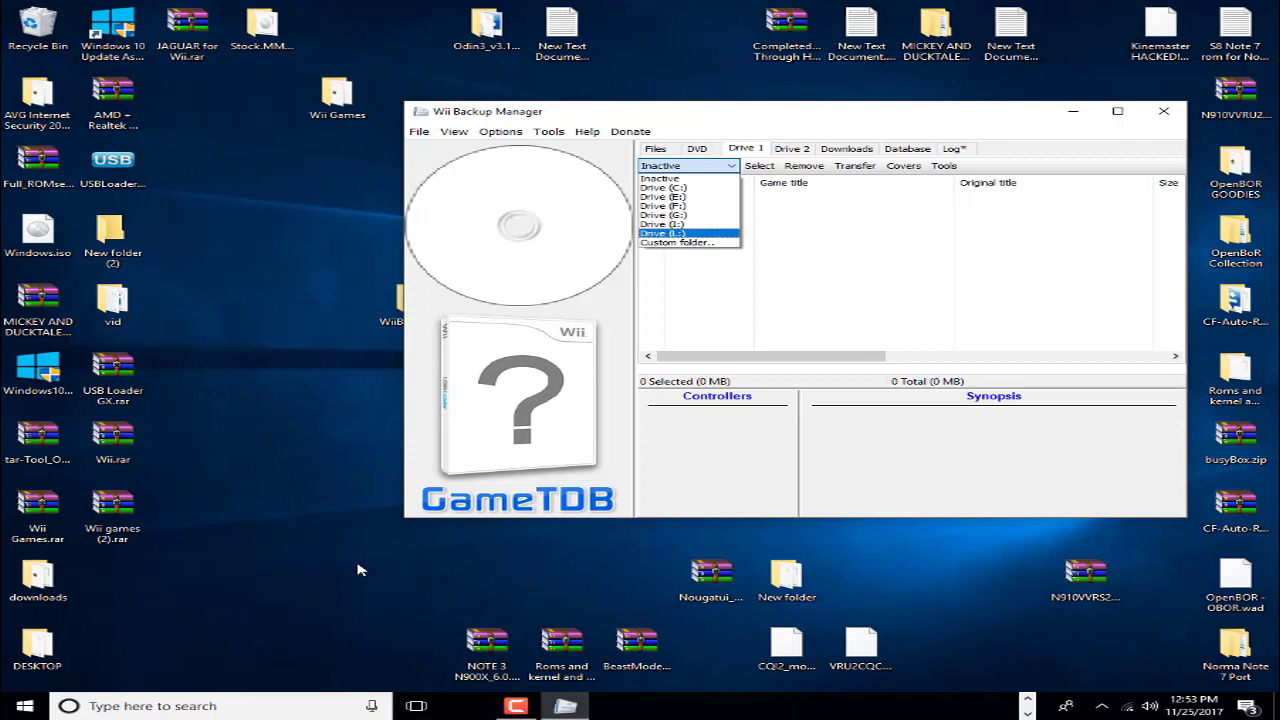
click(686, 190)
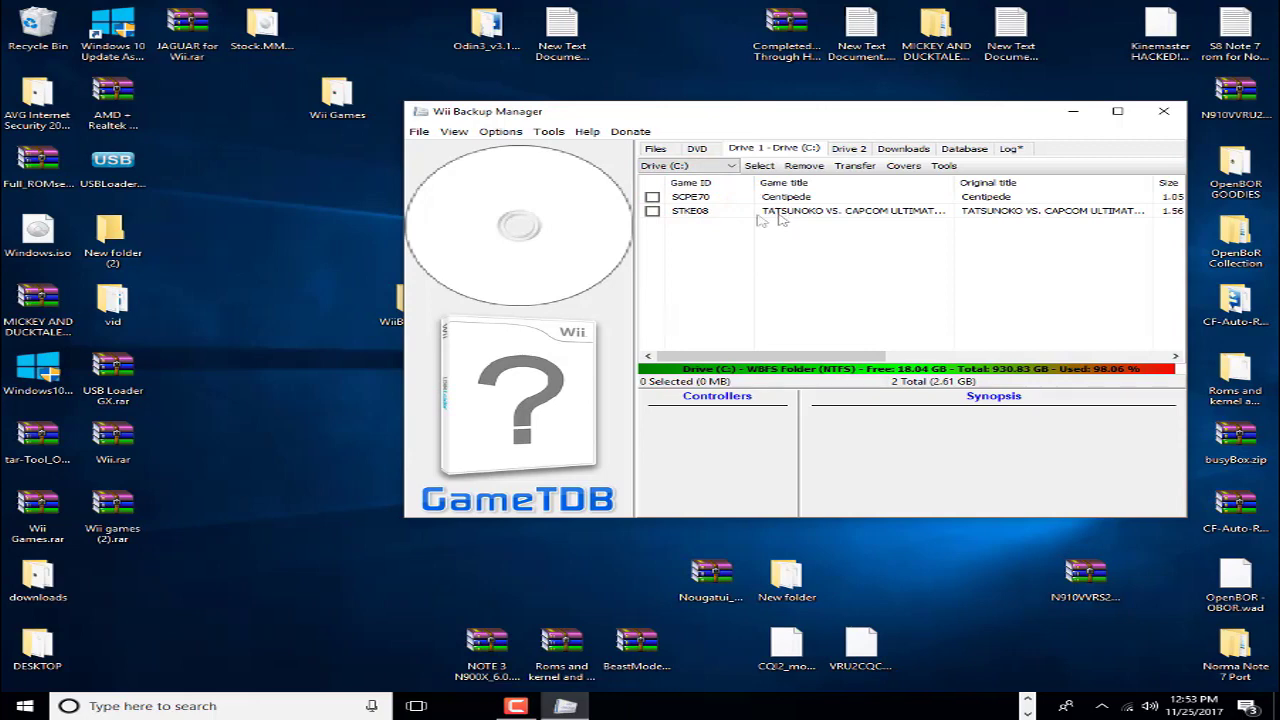
- Mark both Centipede and Tatsunoko vs. Capcom in the Drive 1 game list for transfer
click(651, 197)
click(651, 211)
click(652, 212)
click(652, 197)
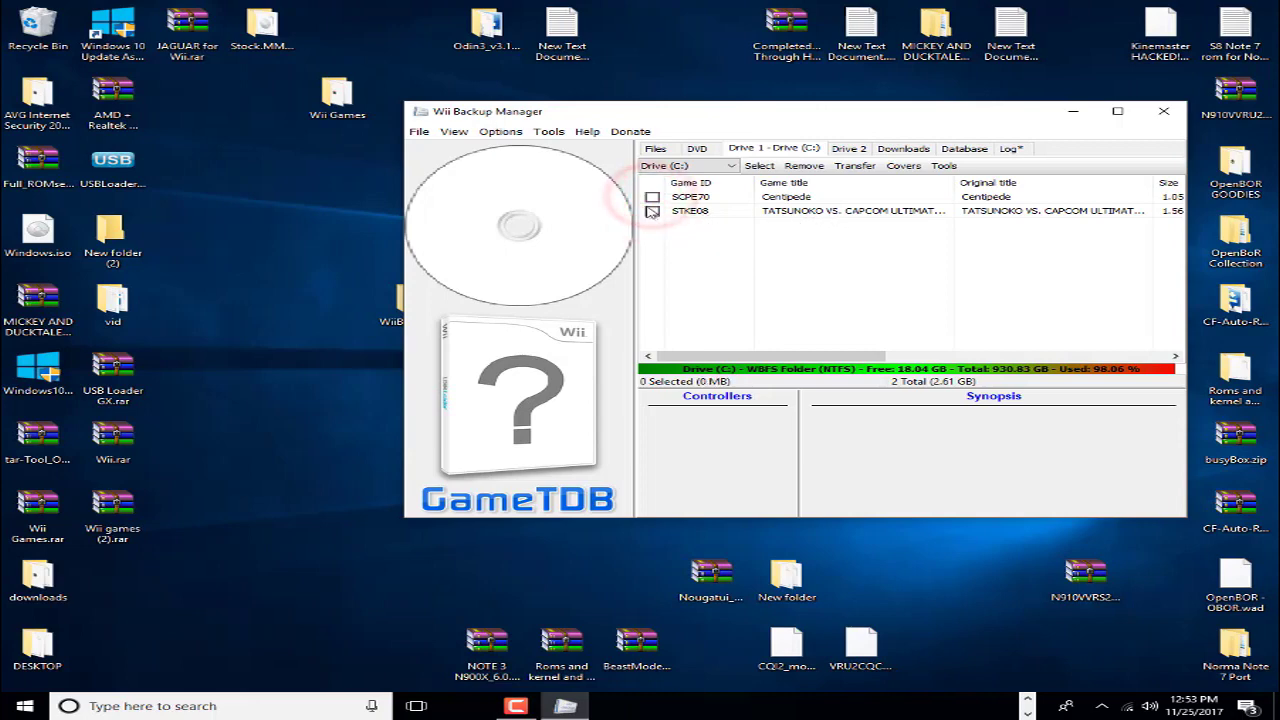
click(652, 197)
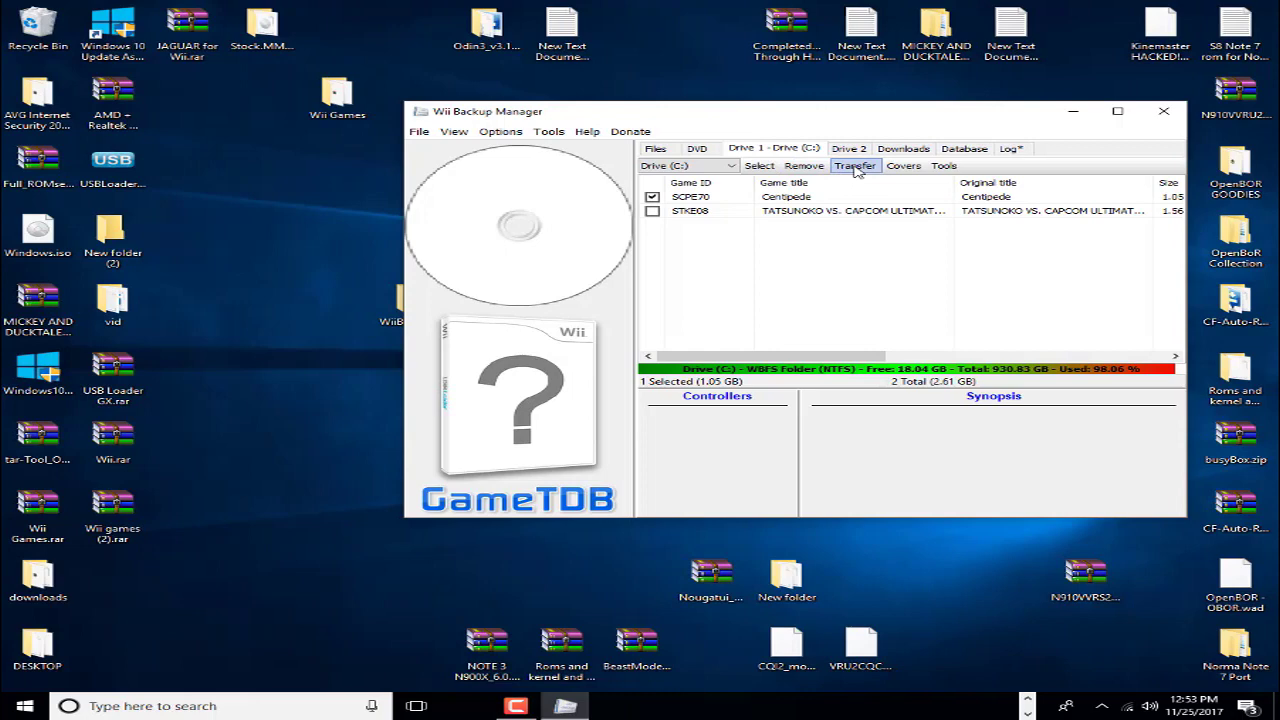
click(652, 197)
click(652, 197)
click(652, 211)
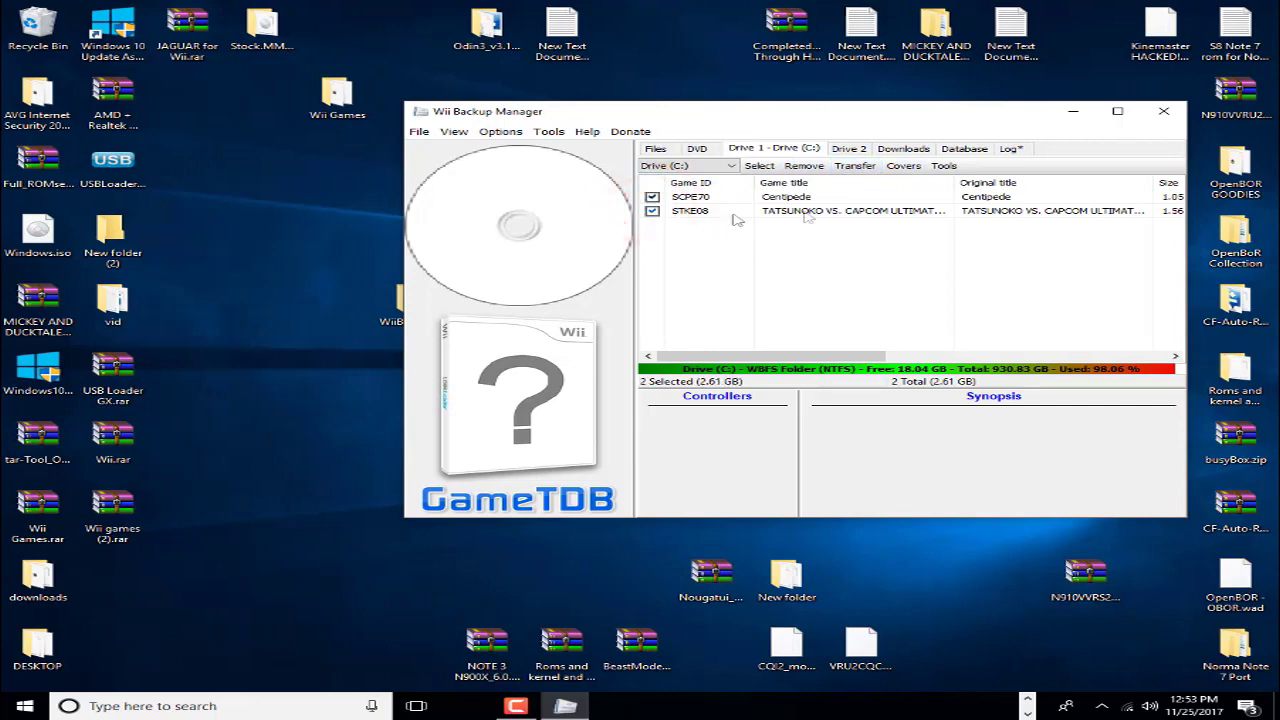
- Start transferring the marked games as WBFS files and locate the wbfs folder on BLACK BOX (L:) for the destination
click(856, 167)
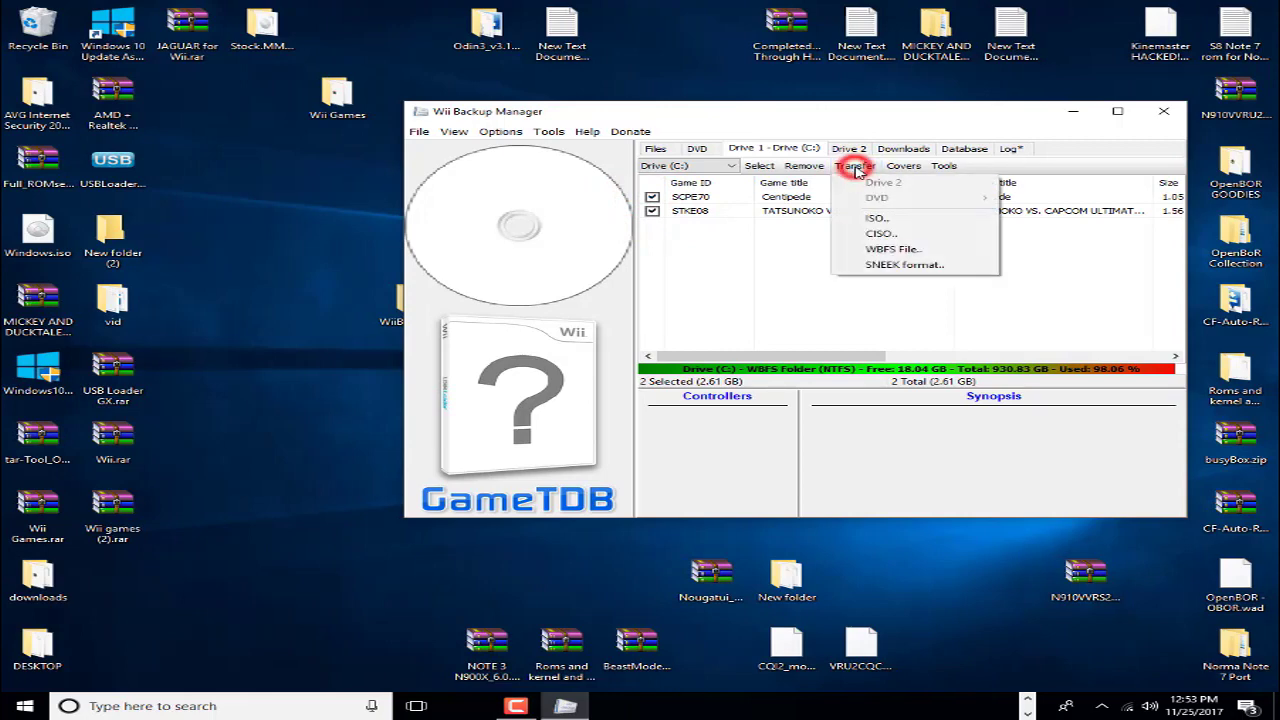
click(890, 249)
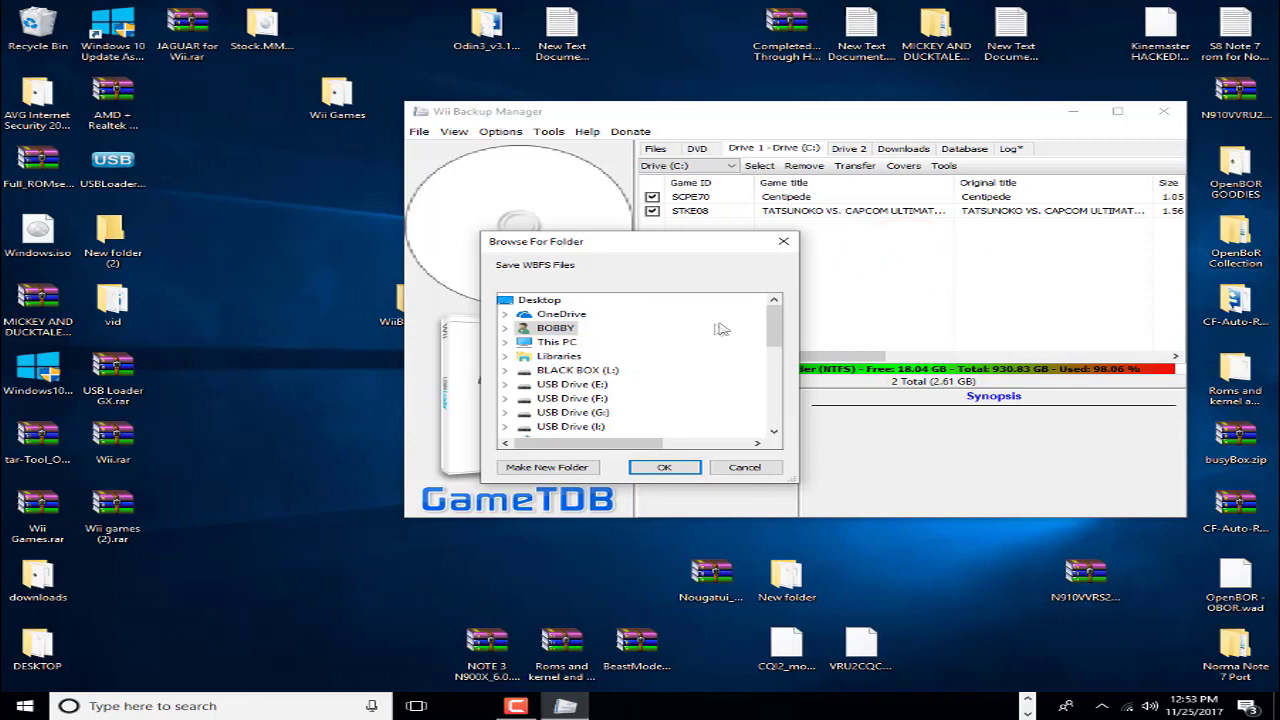
drag(776, 329, 716, 350)
click(505, 344)
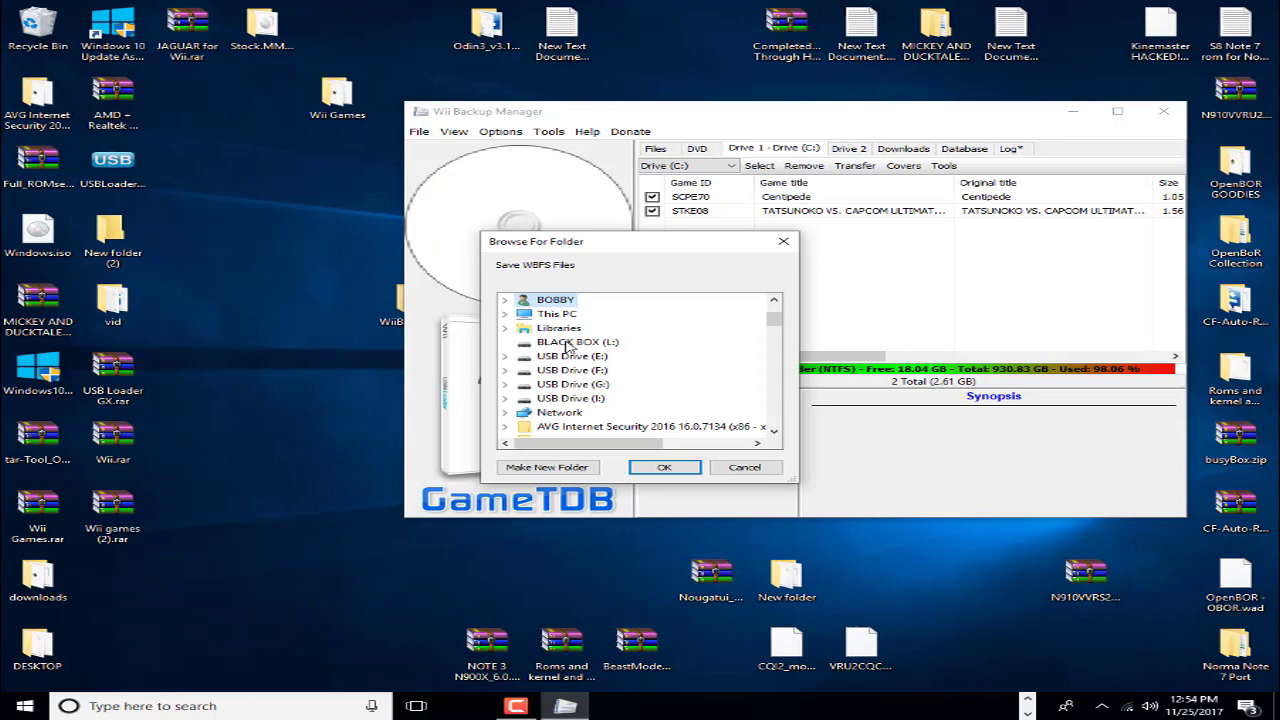
scroll(585, 346, down, 8)
scroll(600, 346, down, 10)
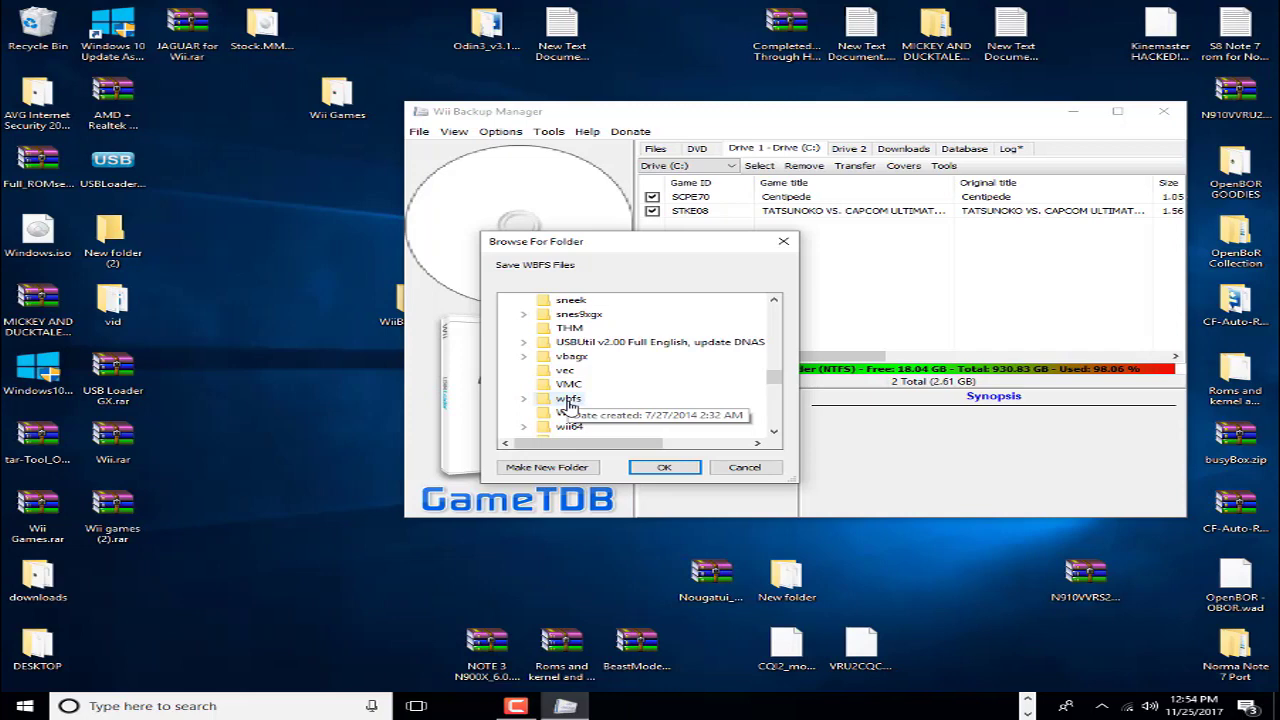
- Switch to File Explorer, examine the game folders in wbfs on BLACK BOX (L:), and return to the Wii Backup Manager destination dialog
click(1027, 700)
click(1027, 700)
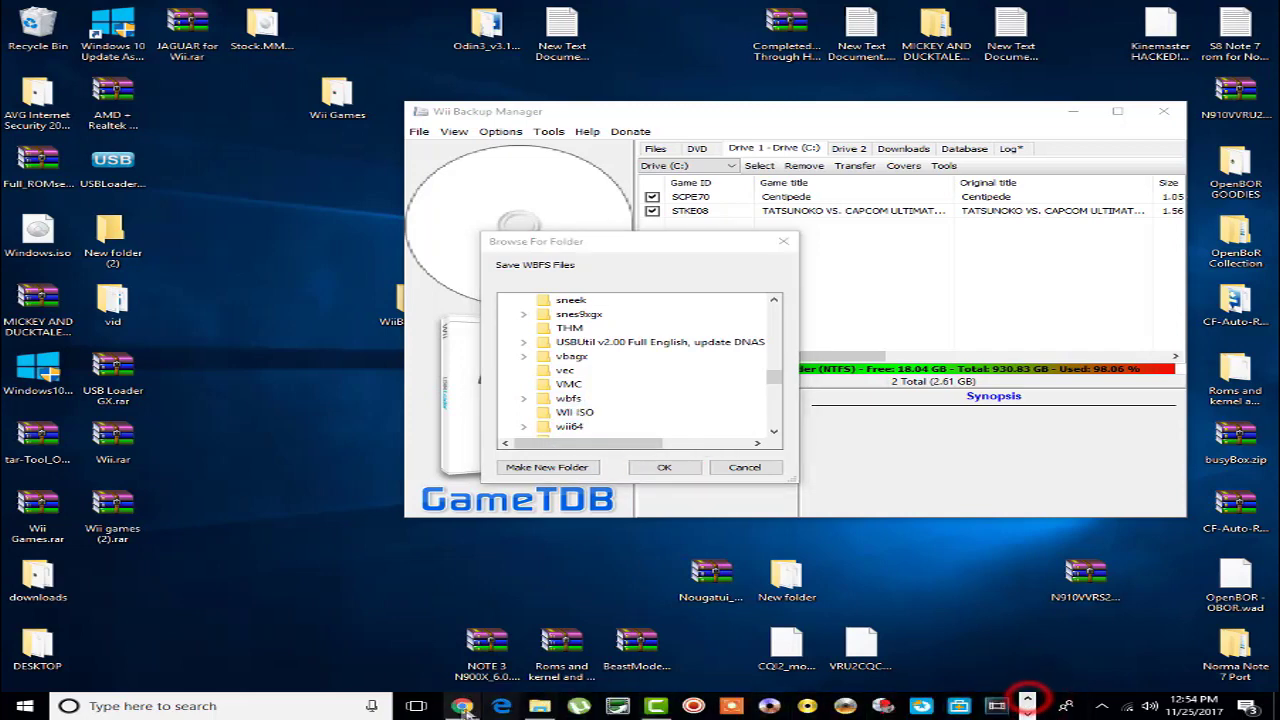
click(539, 706)
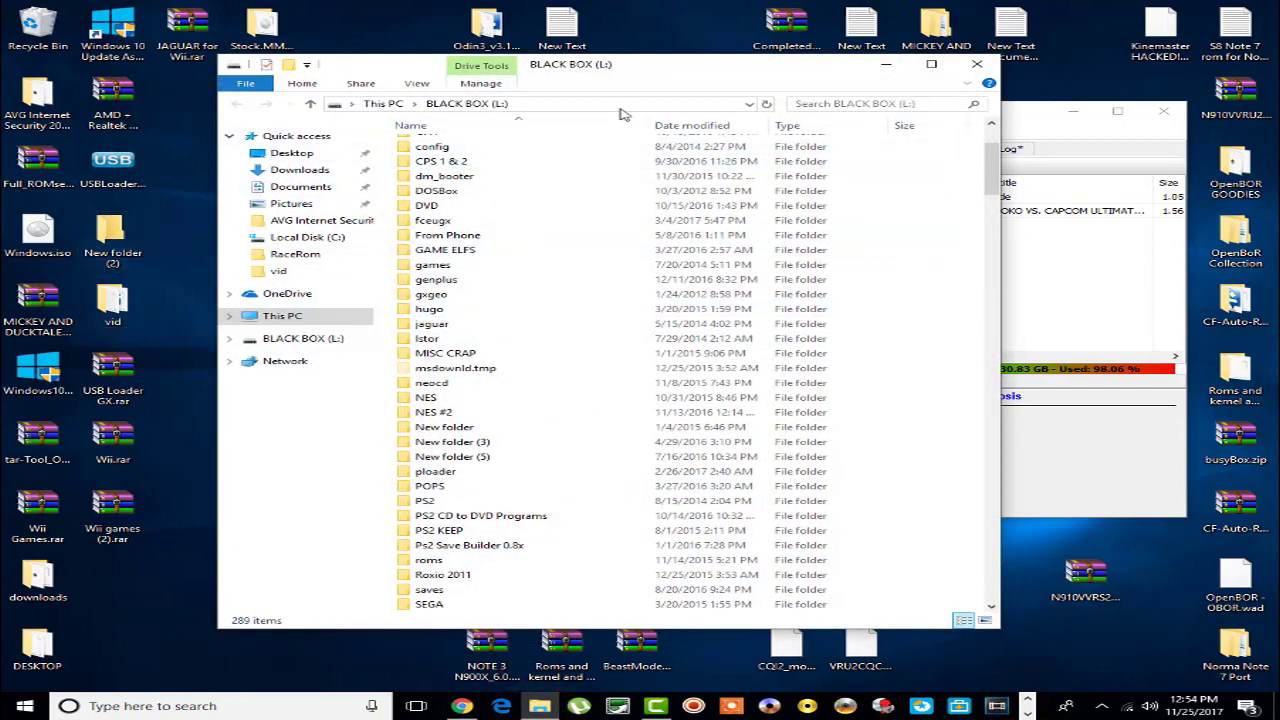
drag(660, 76, 541, 53)
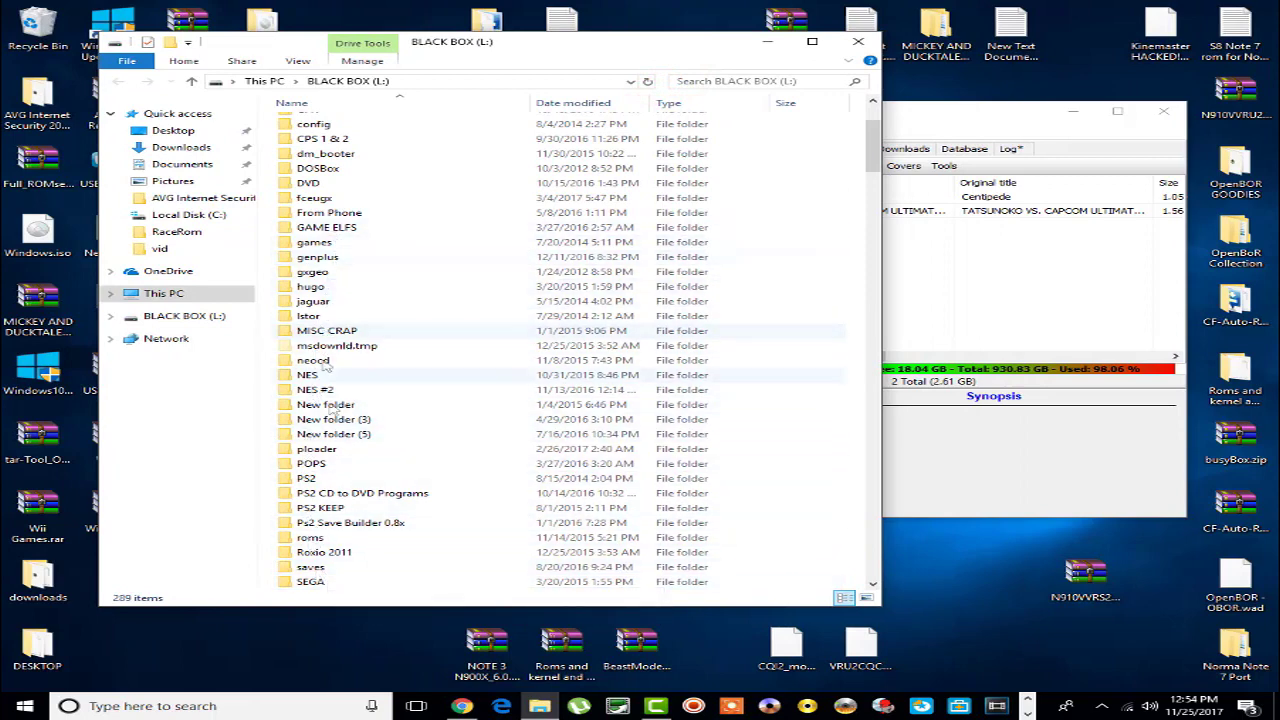
scroll(340, 458, down, 7)
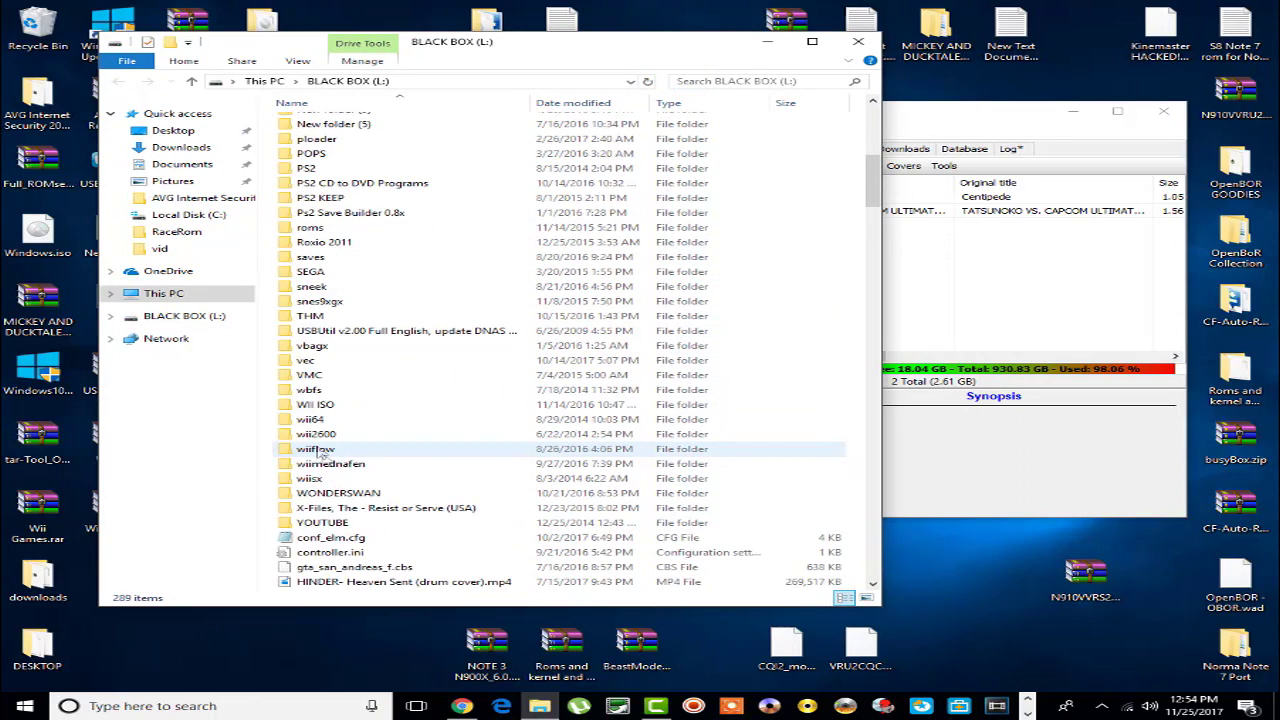
double_click(341, 395)
click(338, 390)
scroll(383, 247, down, 2)
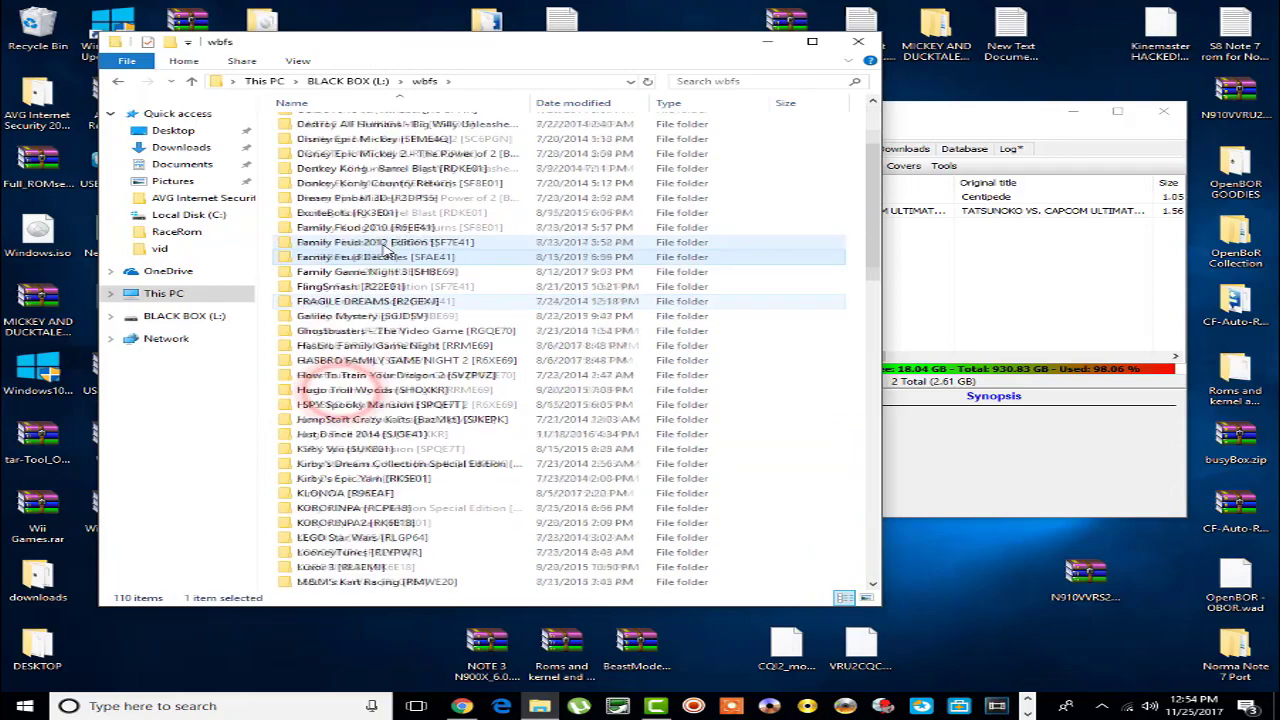
scroll(383, 247, down, 20)
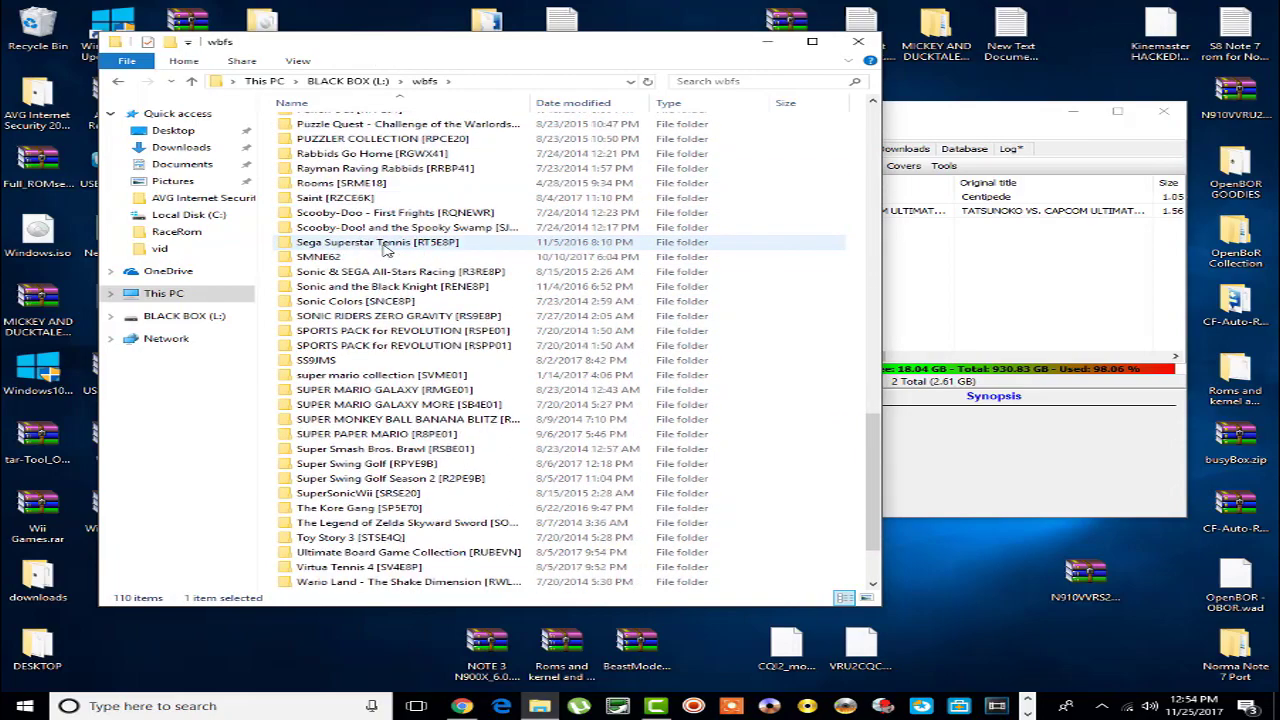
scroll(387, 250, down, 2)
scroll(393, 400, up, 11)
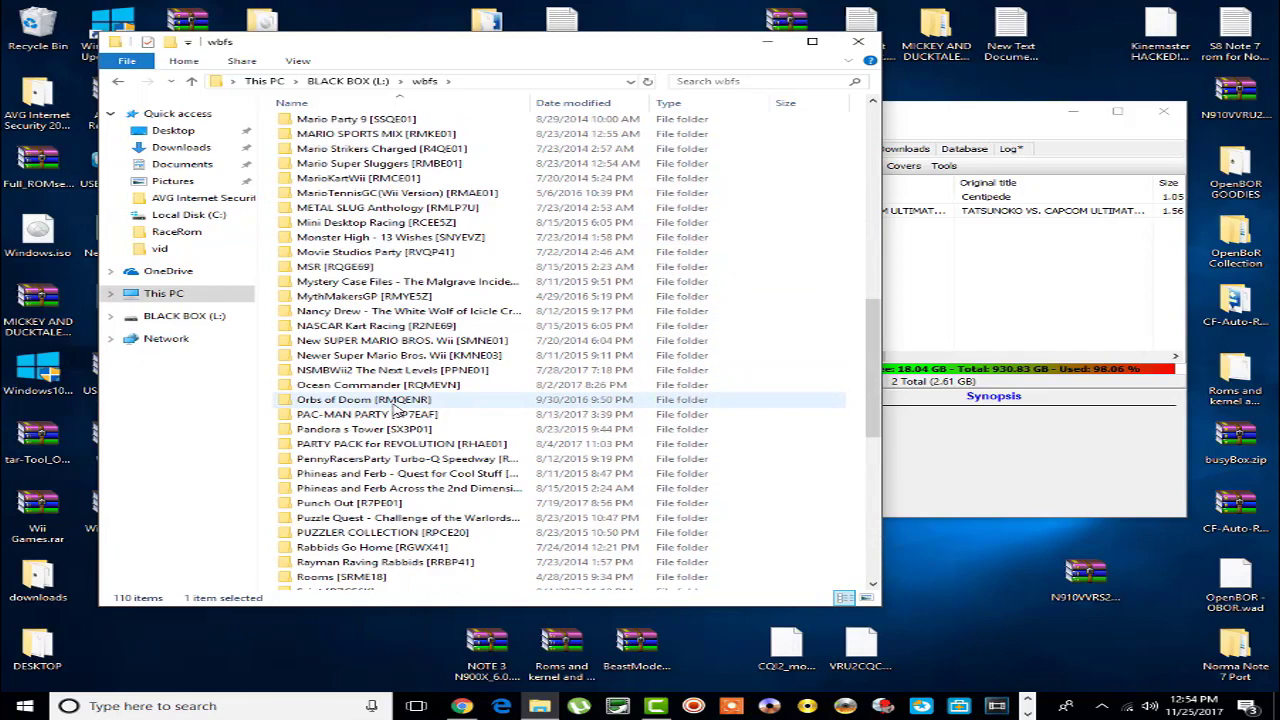
scroll(395, 410, up, 16)
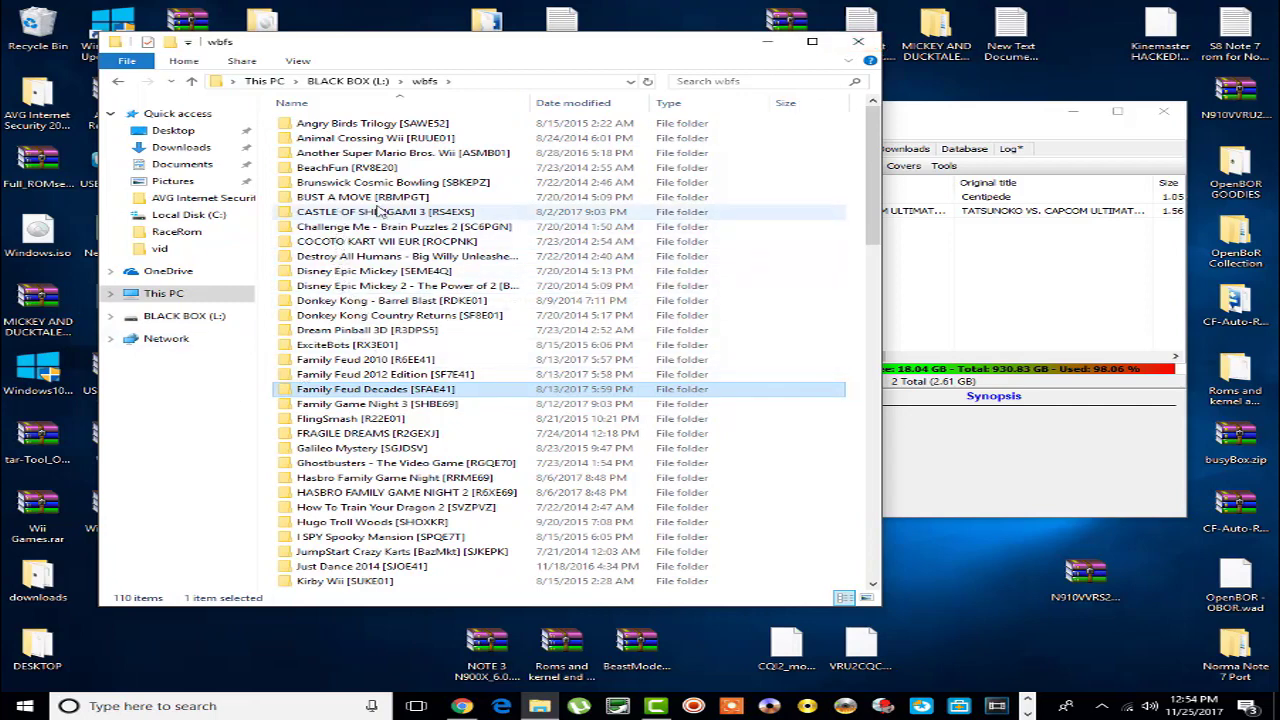
click(860, 42)
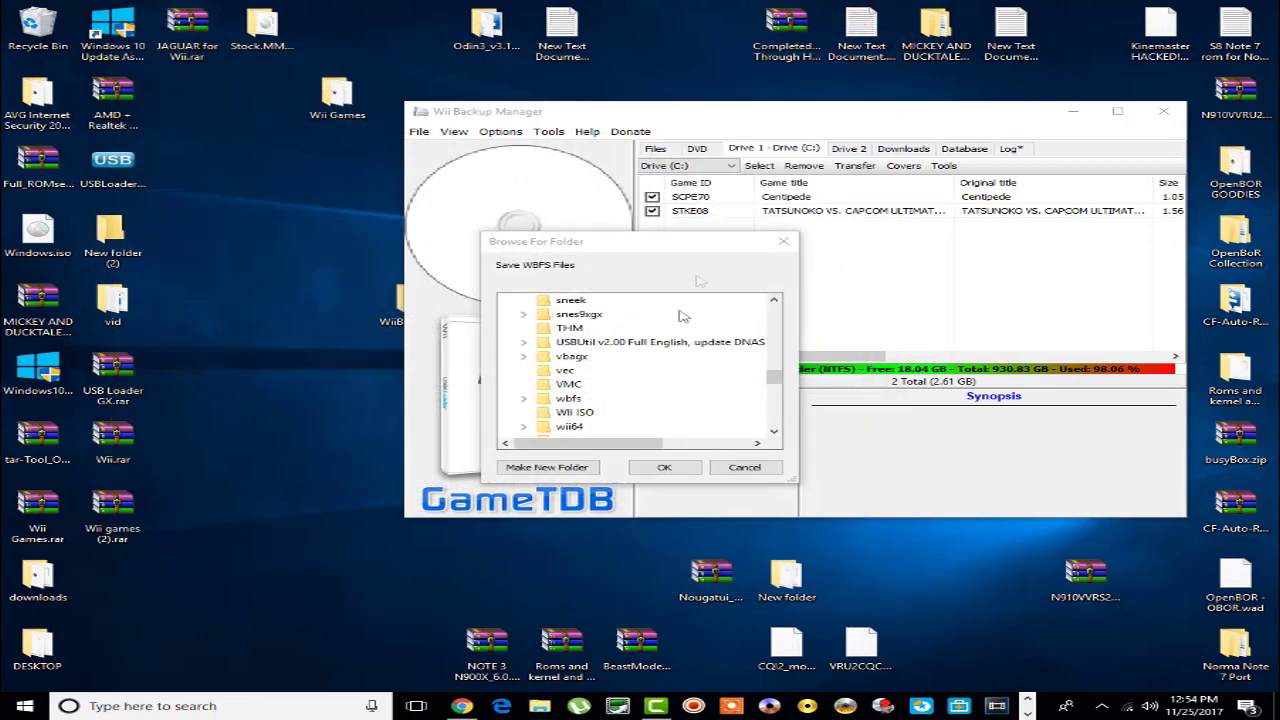
click(652, 212)
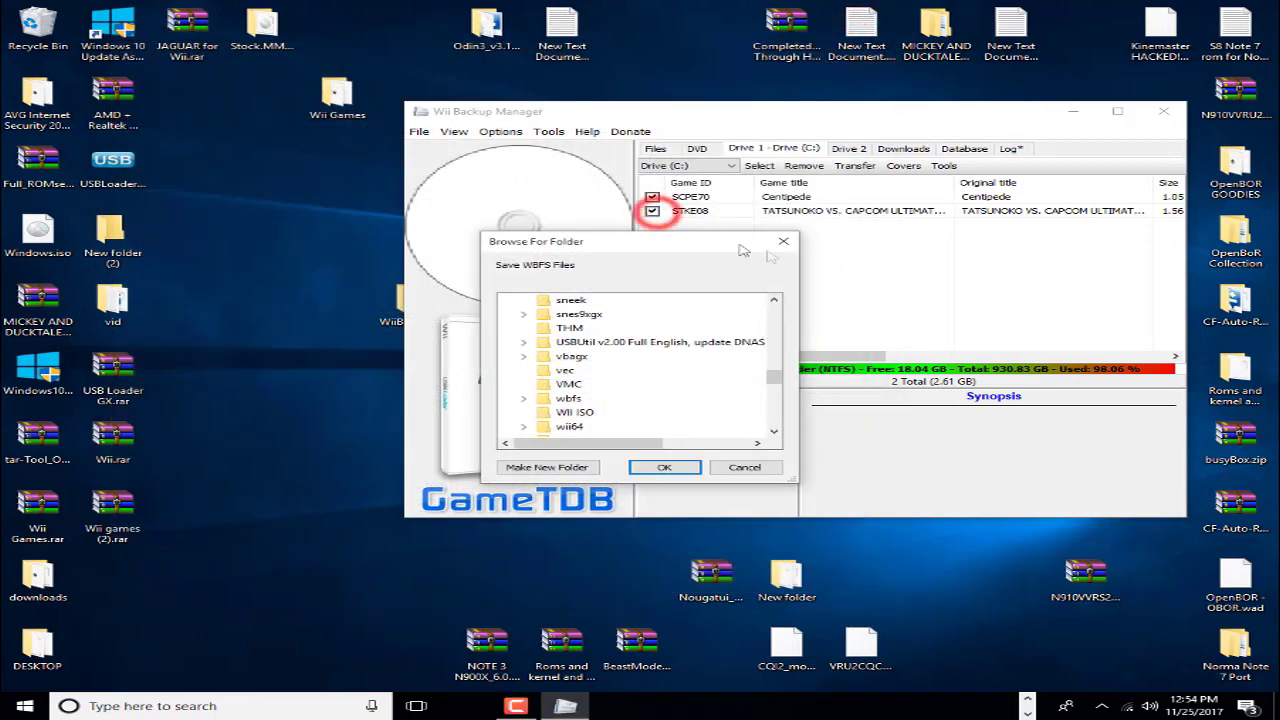
- Cancel the pending destination choice, unmark Tatsunoko vs. Capcom, and transfer only Centipede as a WBFS file to the wbfs folder on BLACK BOX (L:)
click(777, 245)
click(652, 211)
click(854, 165)
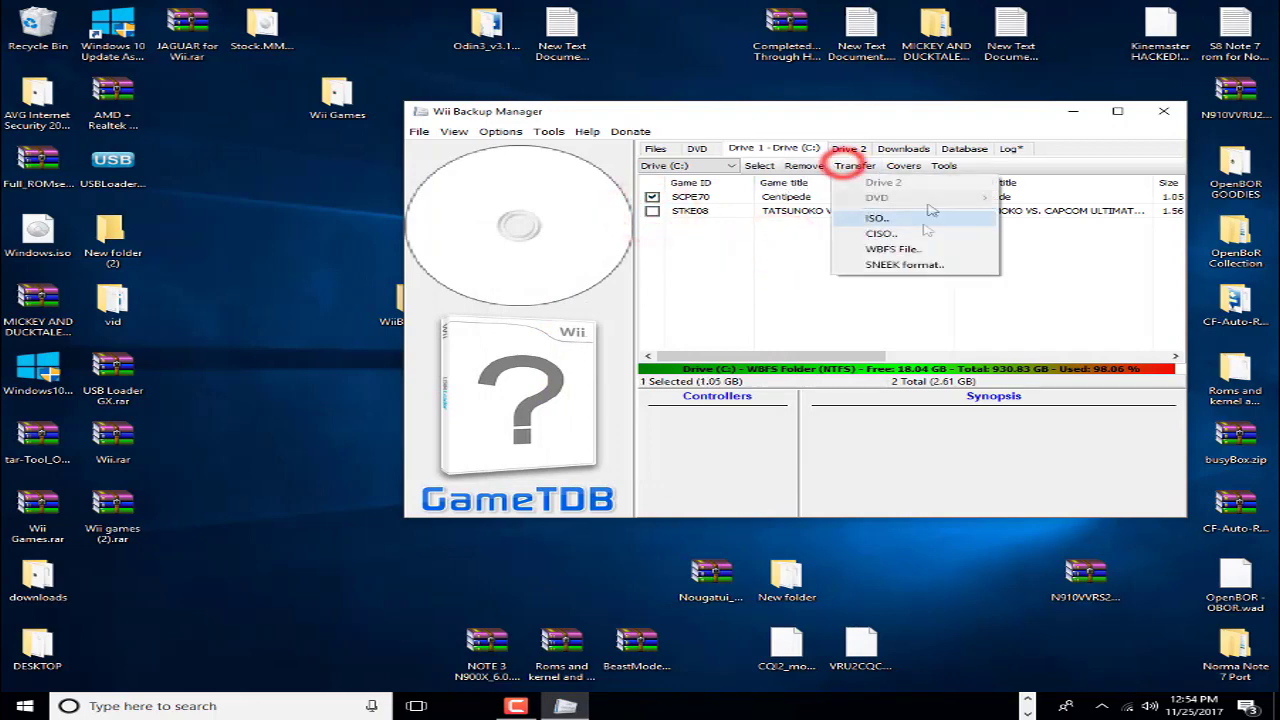
click(897, 250)
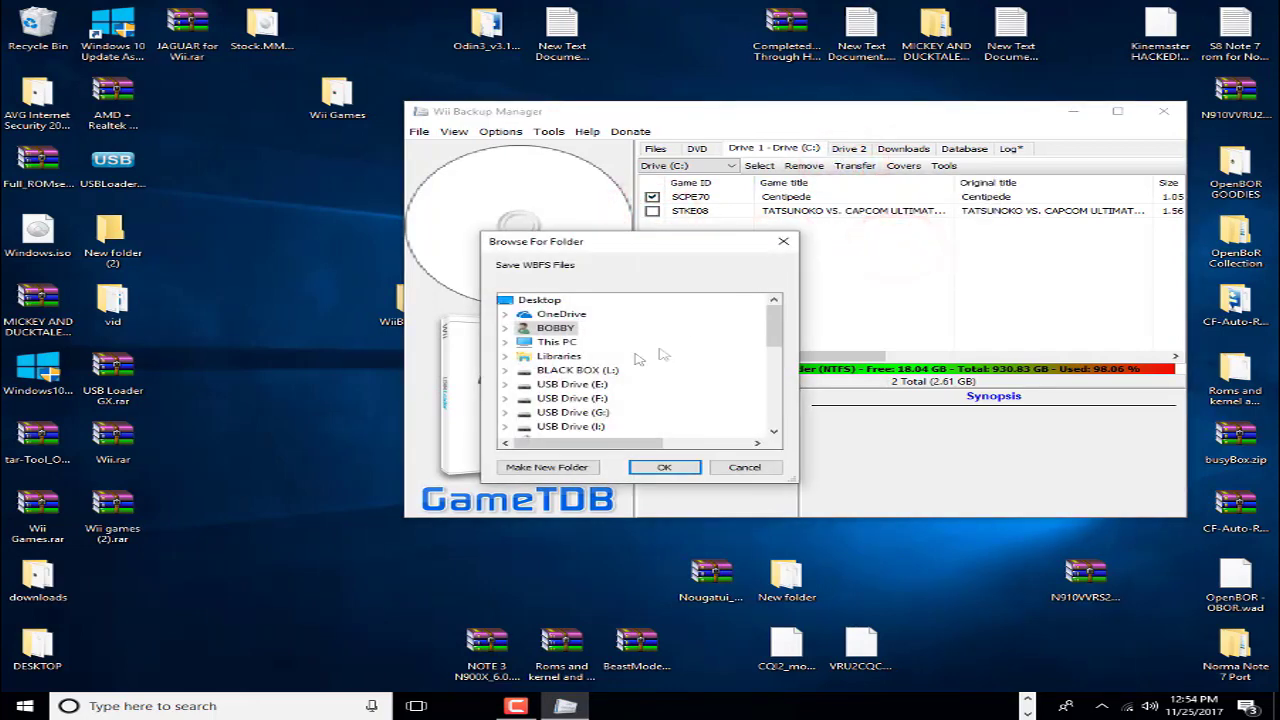
scroll(601, 382, down, 3)
scroll(580, 380, up, 3)
click(506, 370)
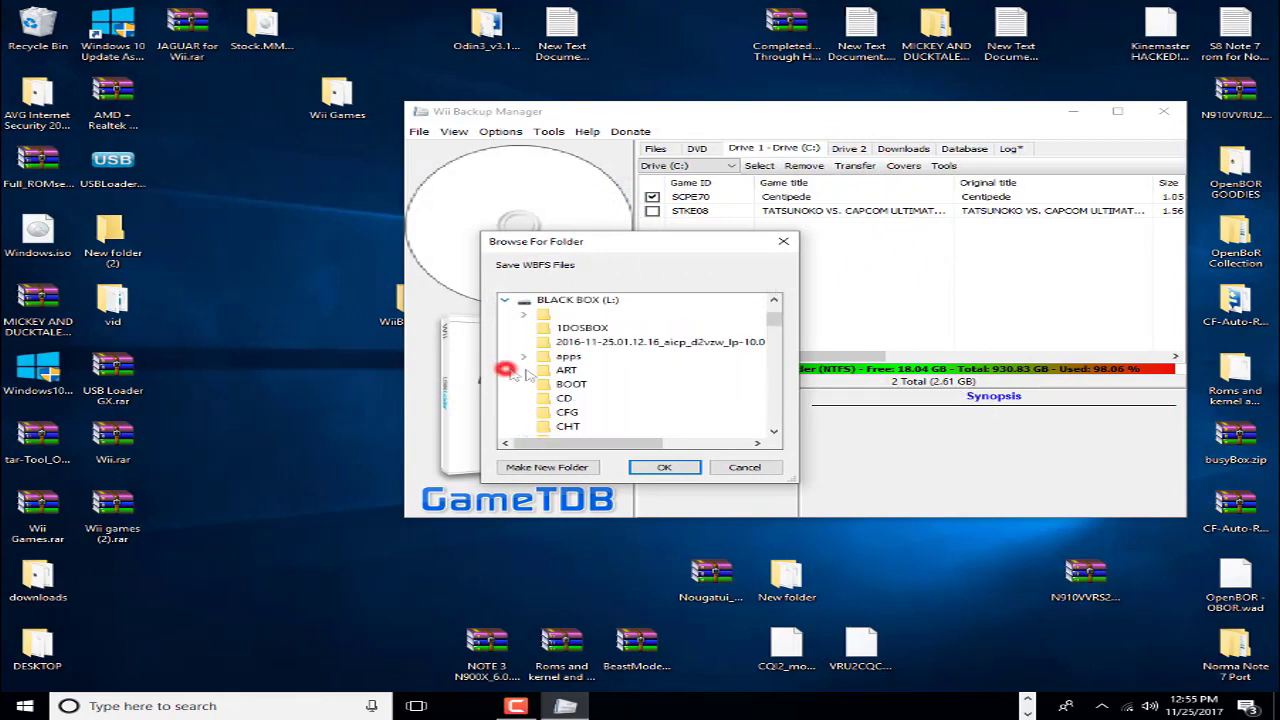
drag(779, 320, 789, 385)
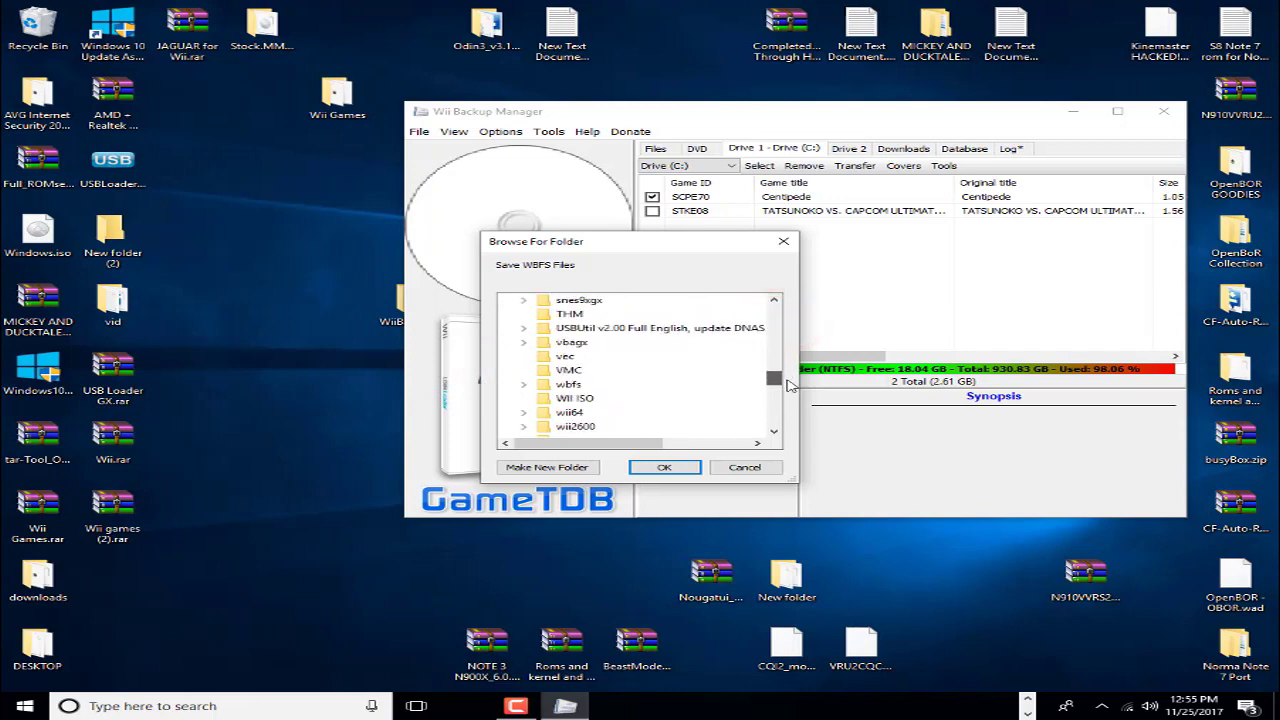
double_click(563, 388)
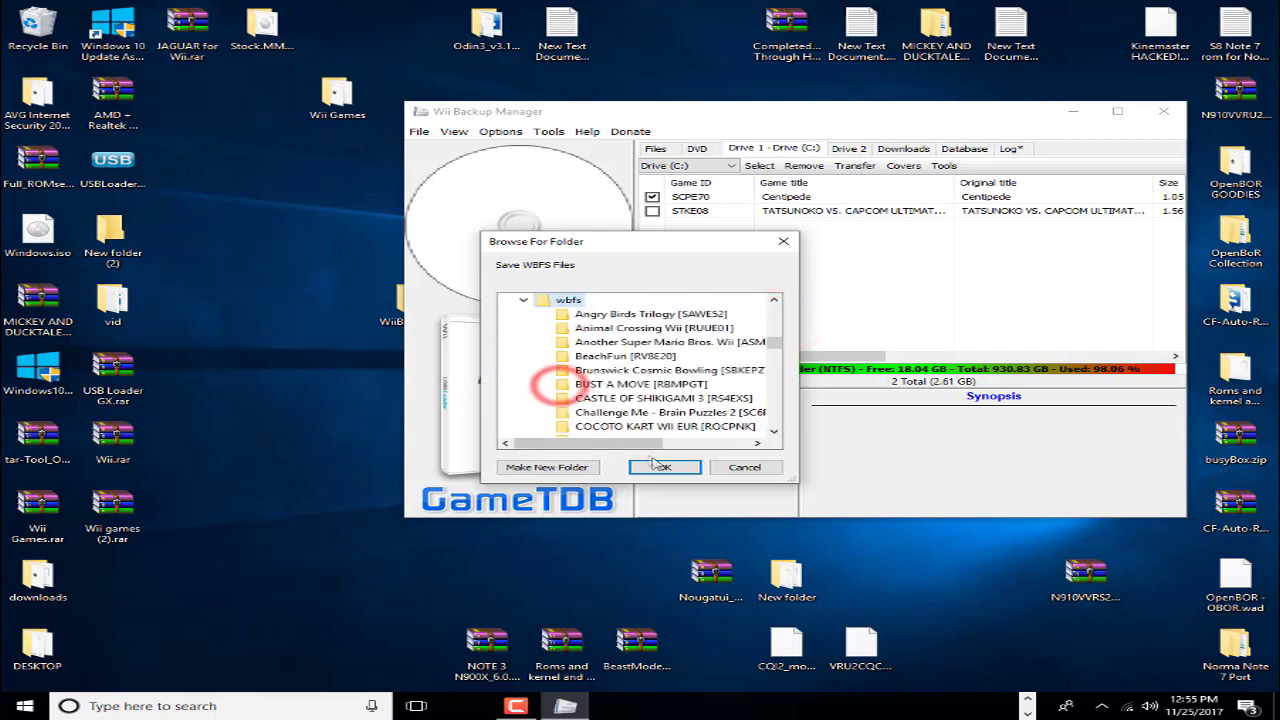
click(662, 469)
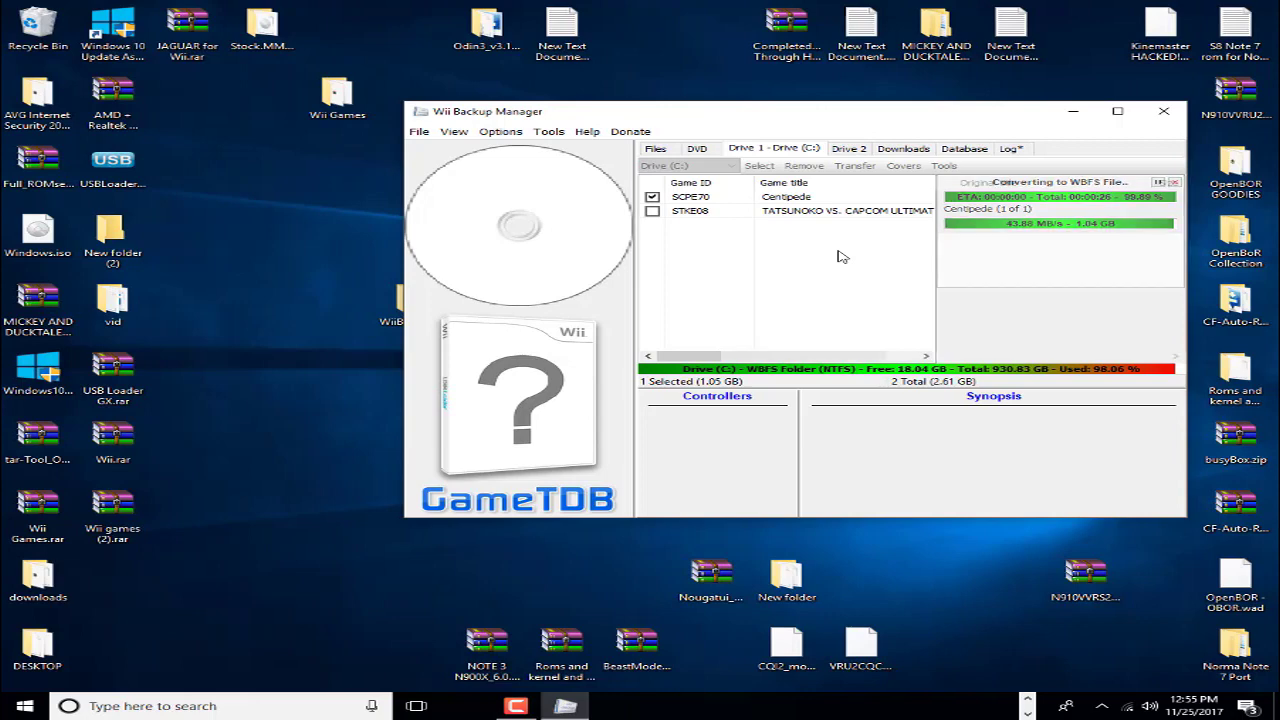
- Close Wii Backup Manager and open the wbfs folder on BLACK BOX (L:) in File Explorer
click(1160, 112)
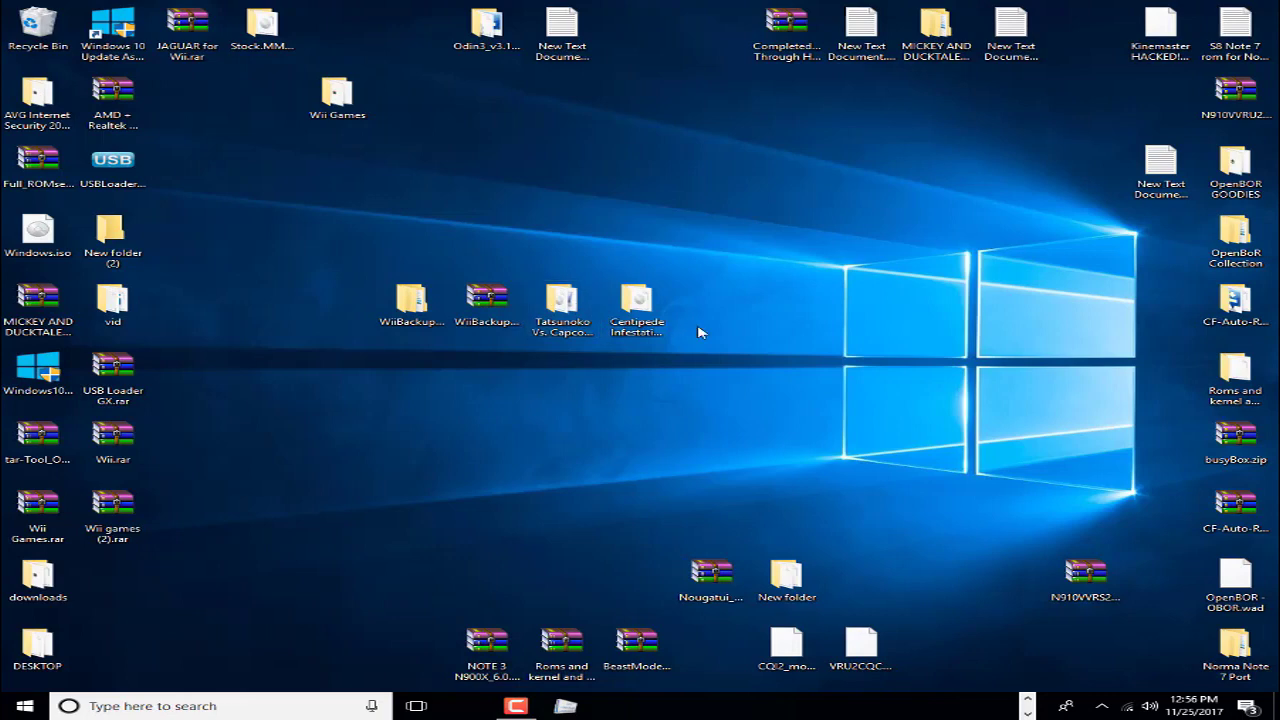
click(1027, 698)
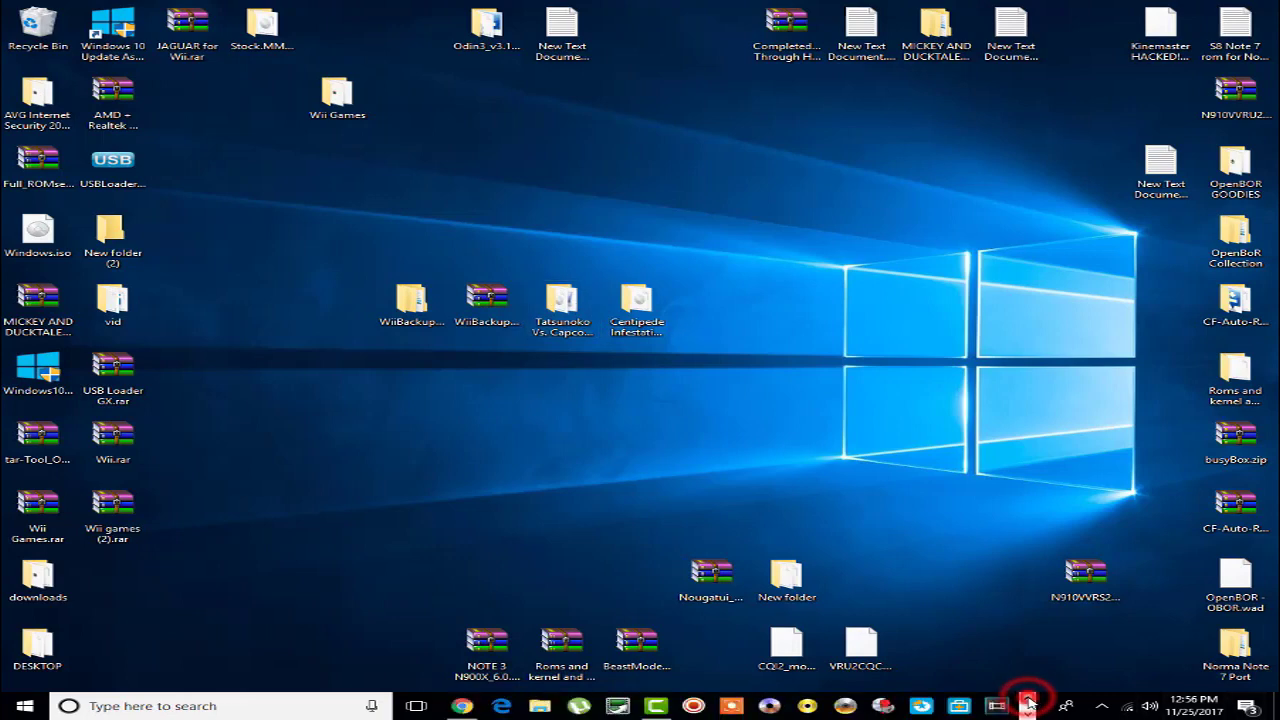
click(541, 708)
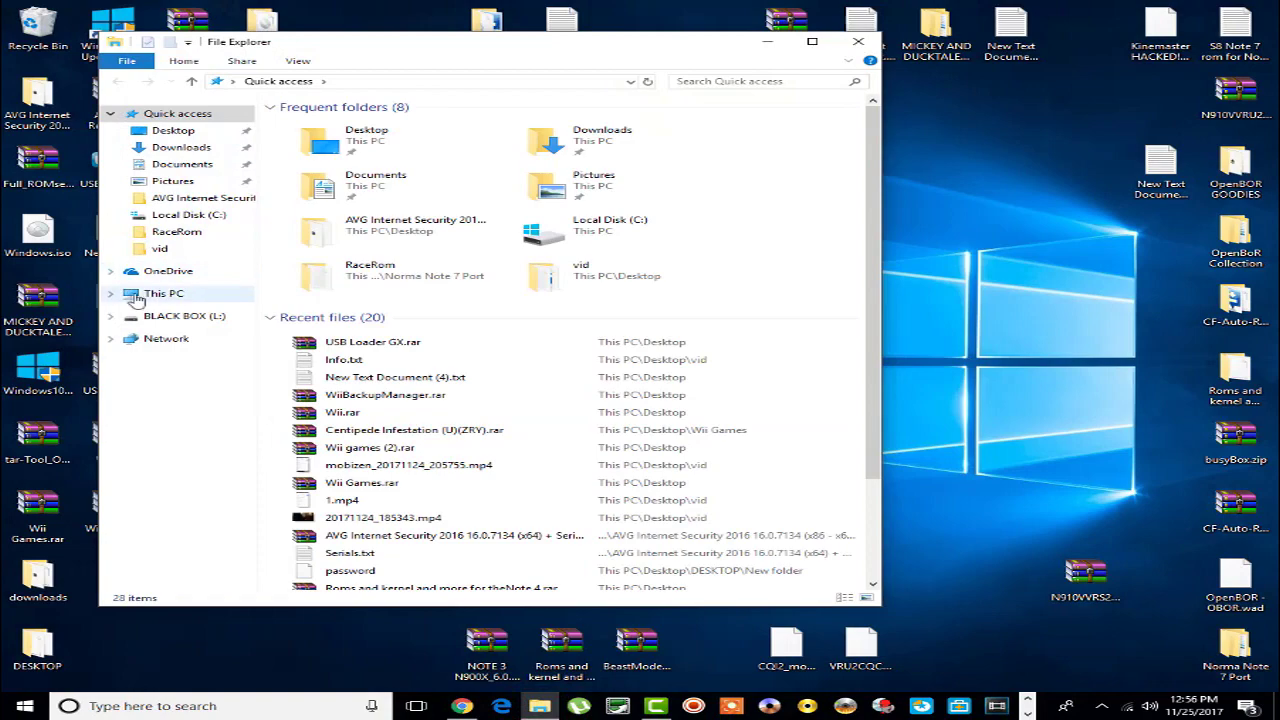
click(138, 298)
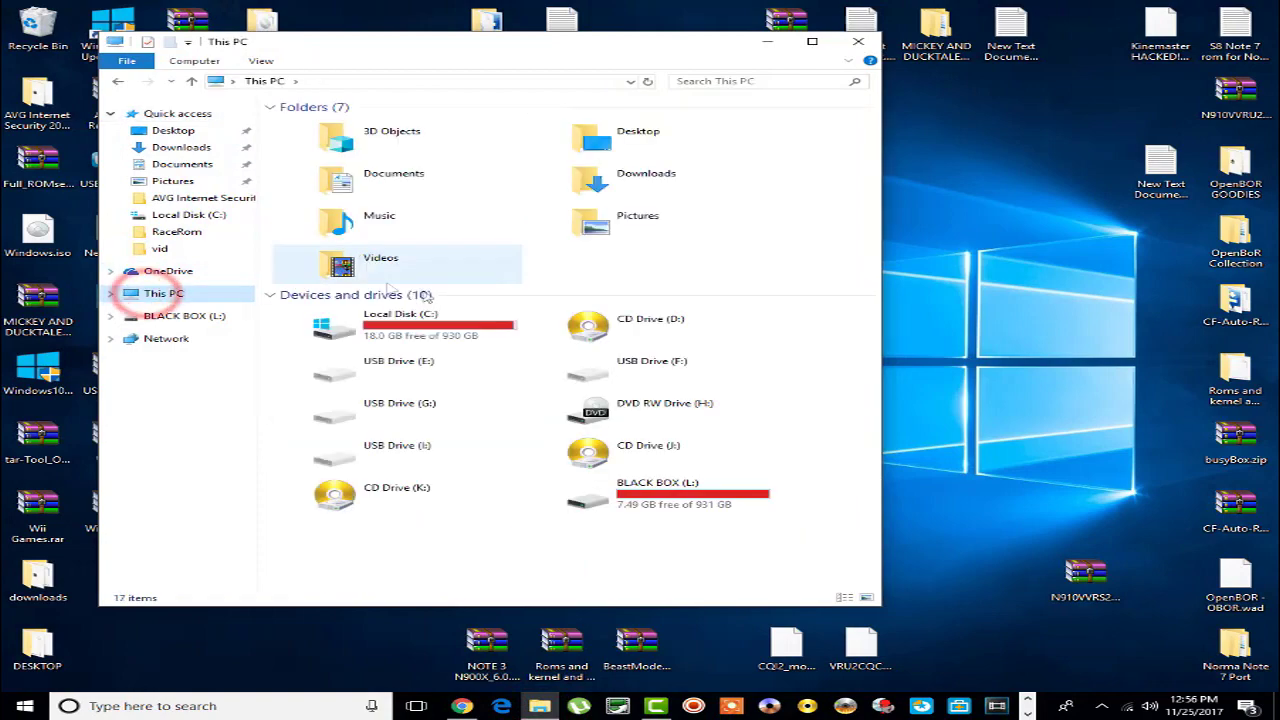
double_click(645, 512)
scroll(335, 409, down, 10)
double_click(312, 478)
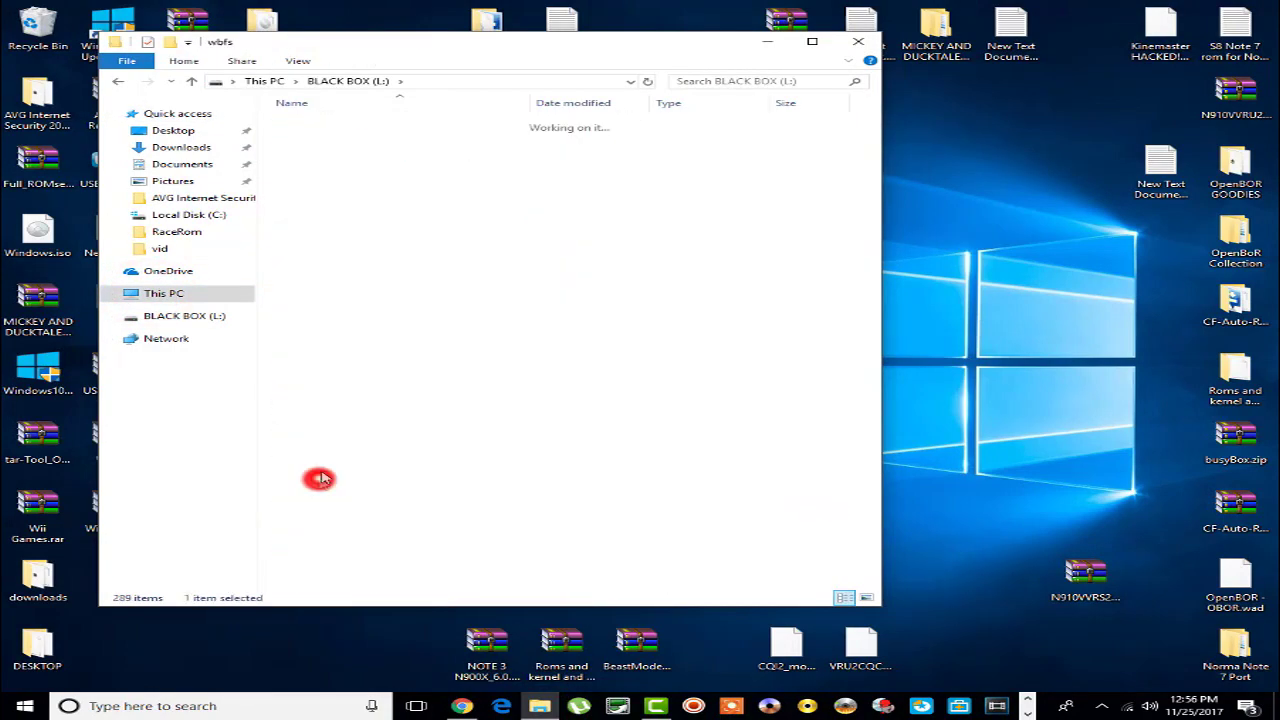
- Inspect the SCPE70.wbfs file inside the Centipede [SCPE70] folder, return to the wbfs folder, and close File Explorer
click(312, 228)
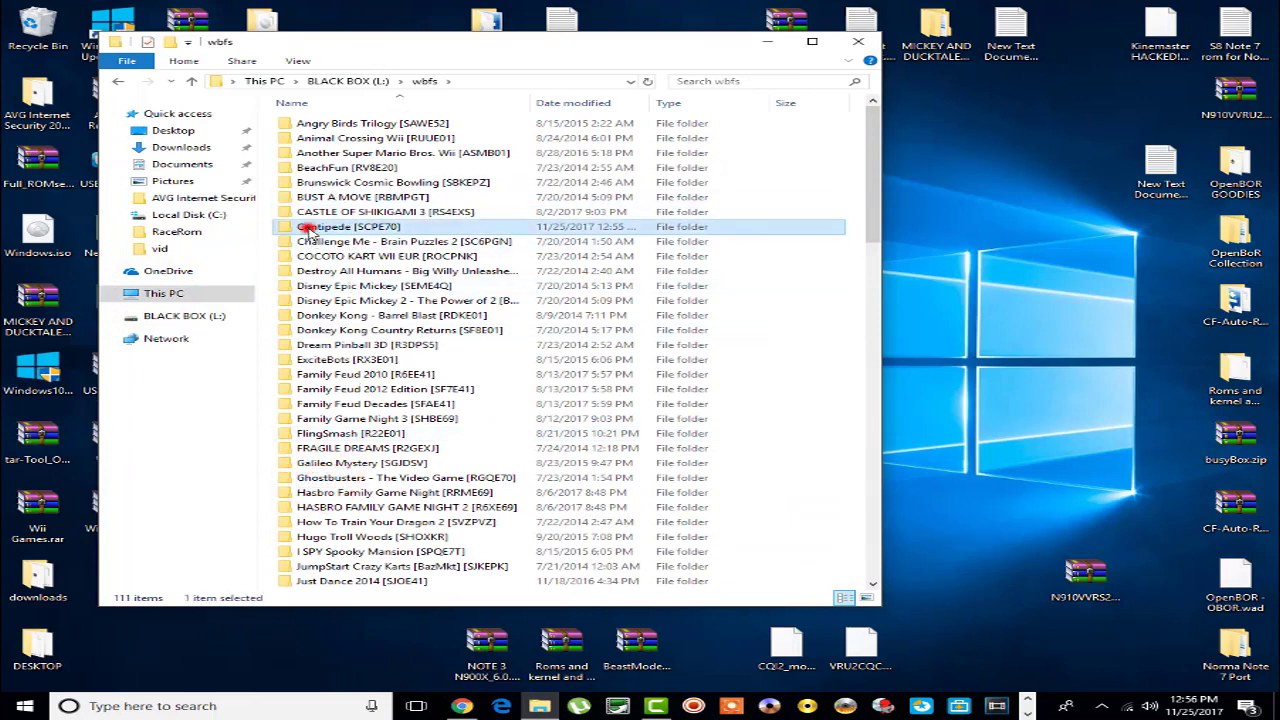
double_click(388, 230)
click(310, 126)
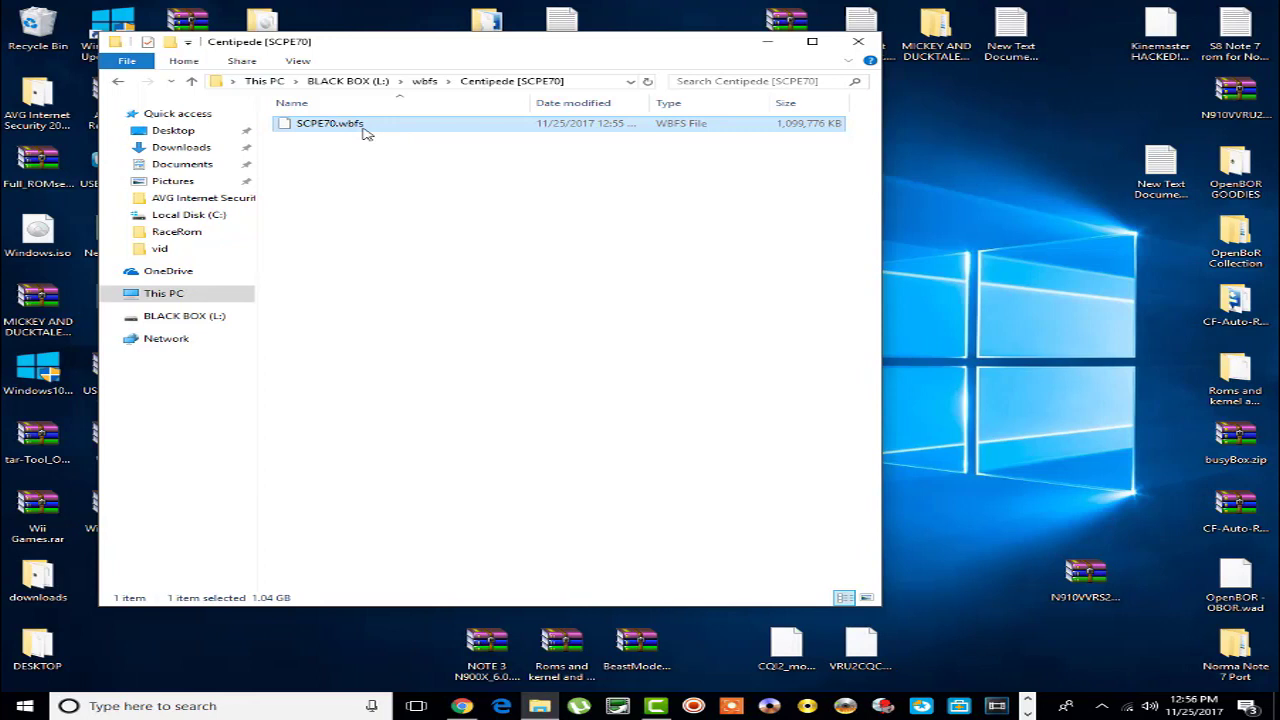
click(352, 155)
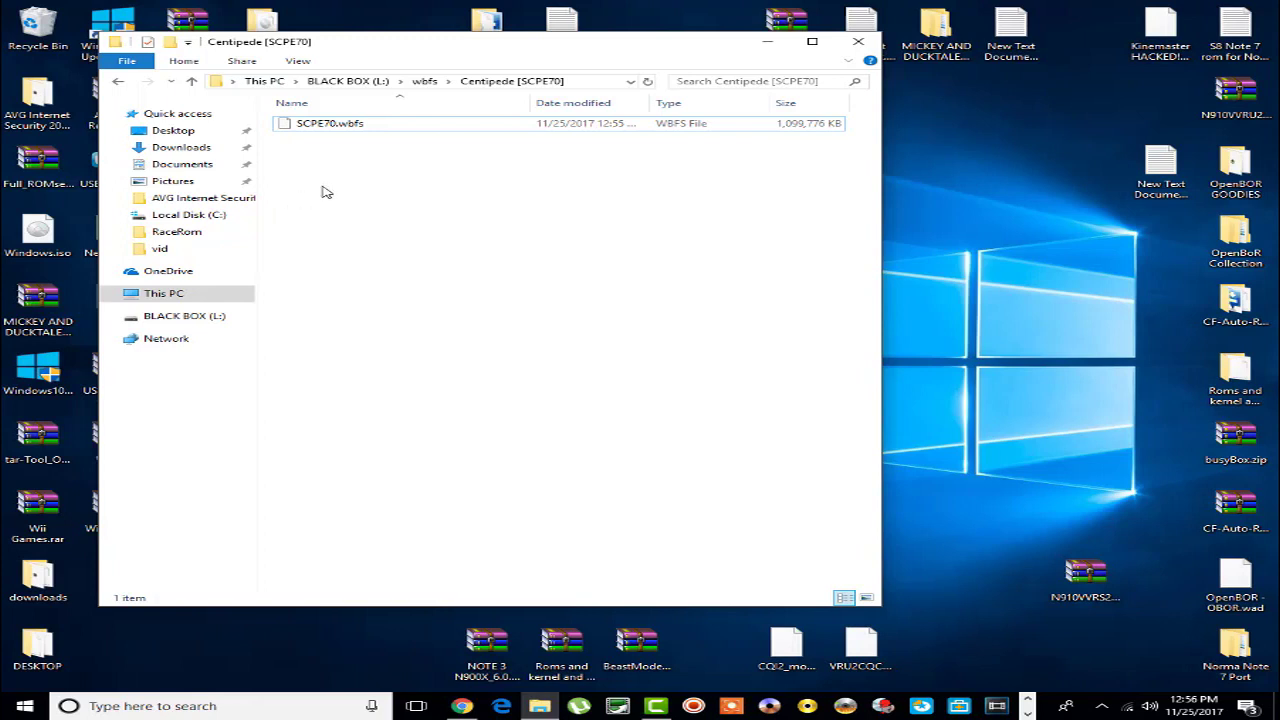
click(320, 128)
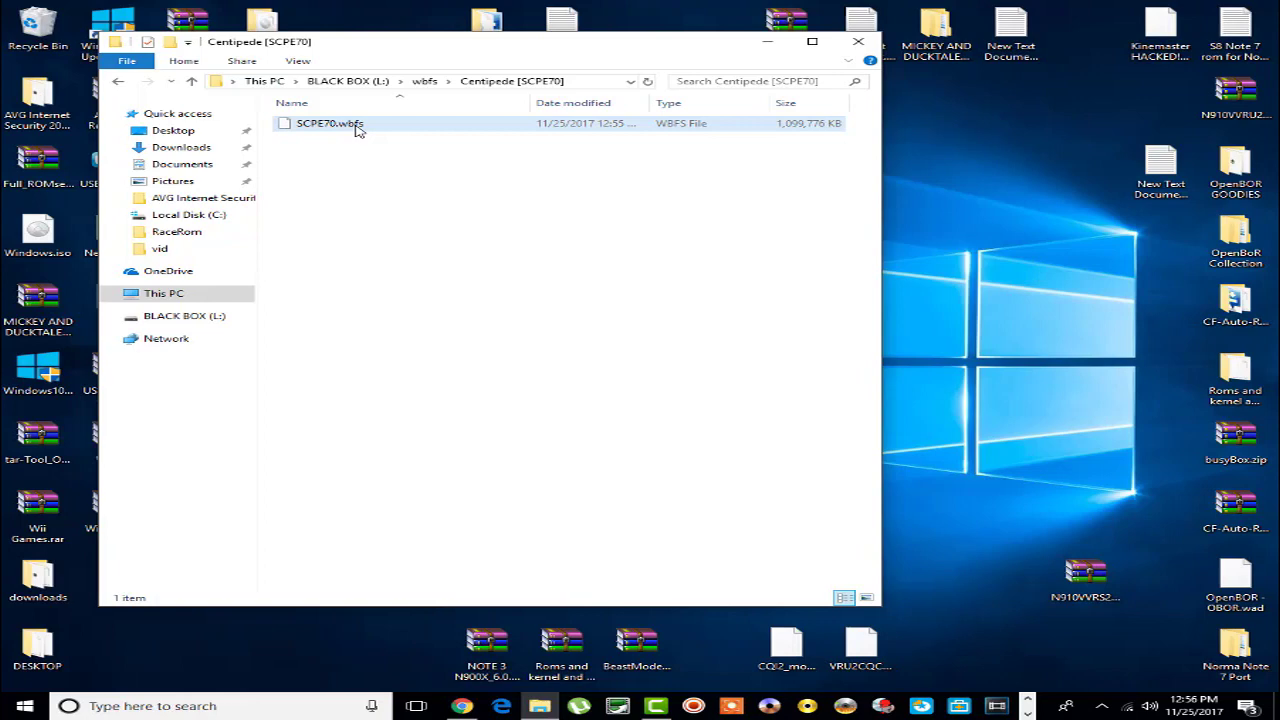
click(118, 81)
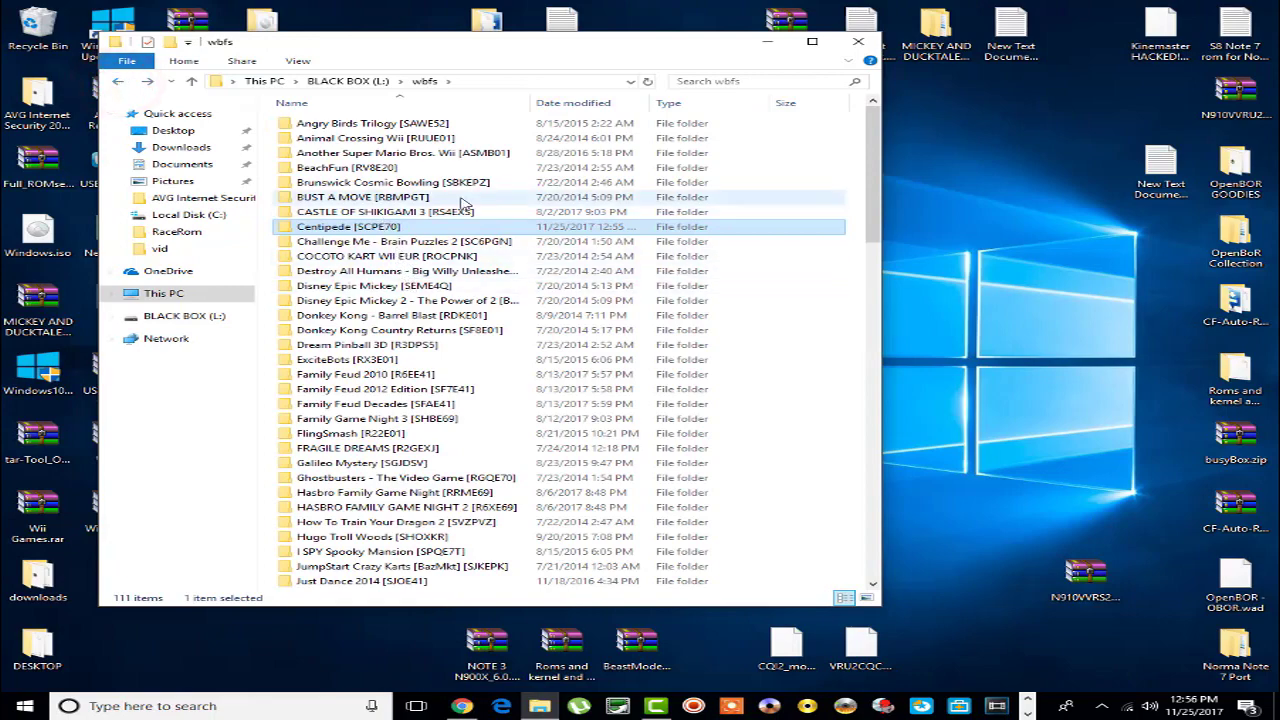
click(860, 41)
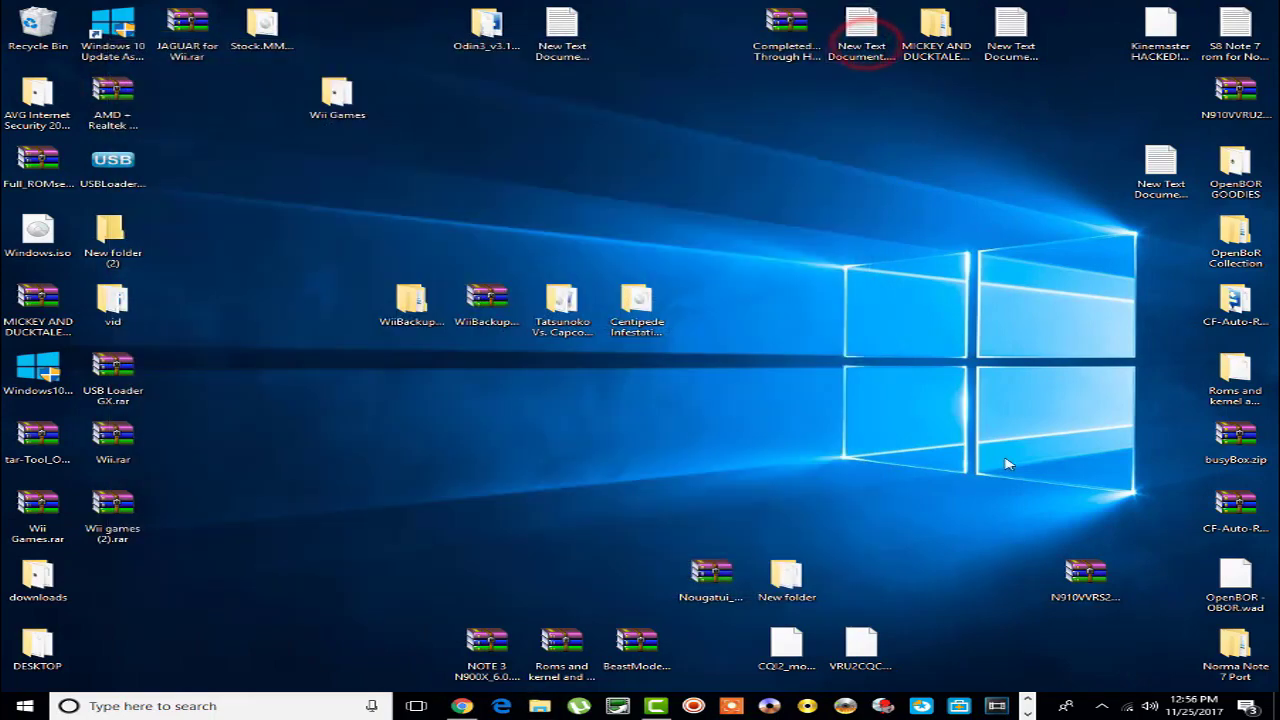